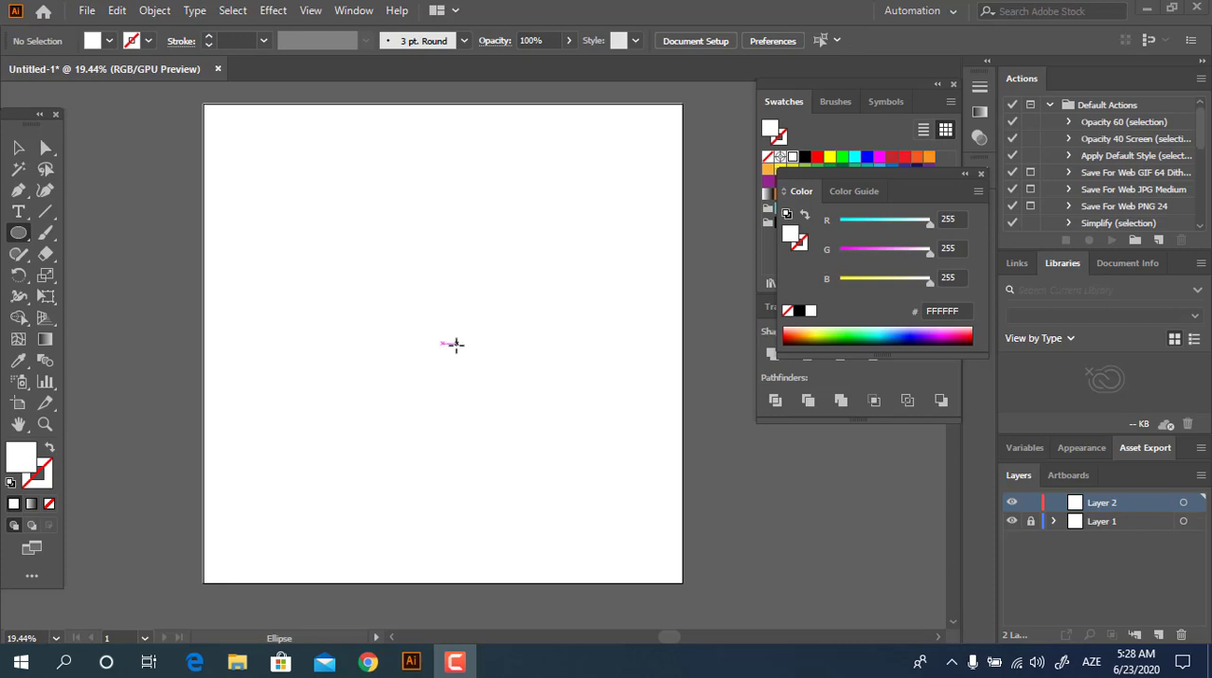
Step: Set the fill to yellow FFCE00 with no stroke and draw a tall vertical ellipse near the artboard's center
{"action": "key", "text": "z"}
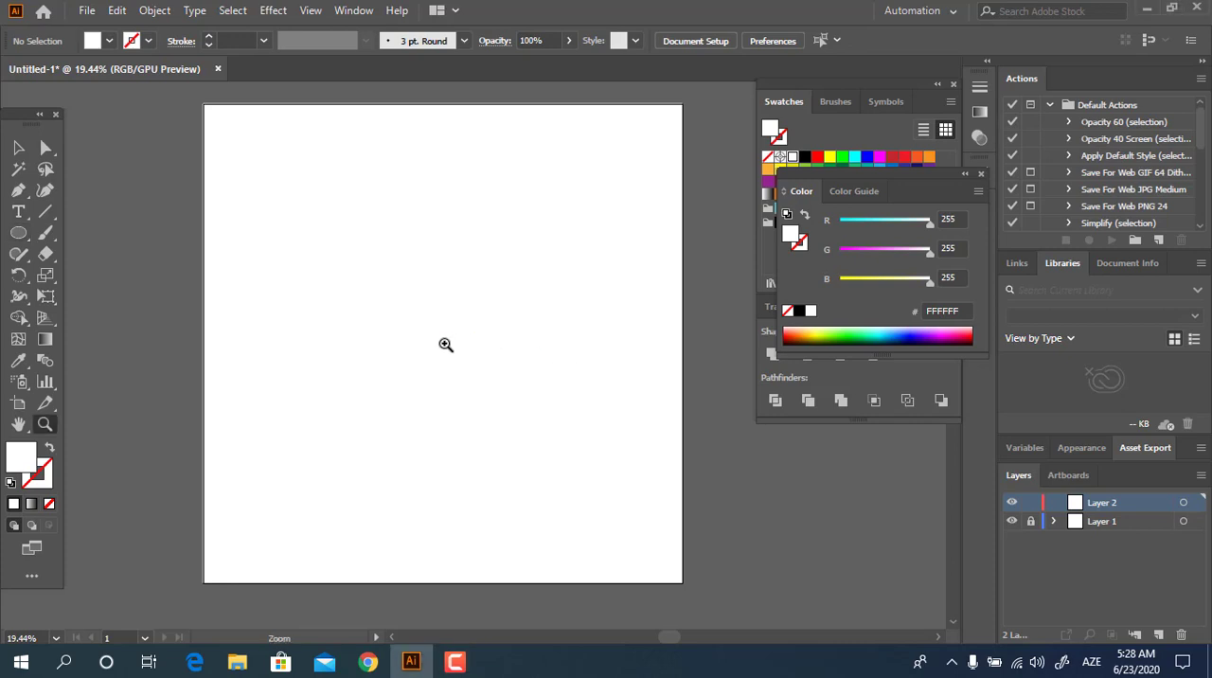
{"action": "left_click_drag", "start_coordinate": [446, 341], "coordinate": [855, 449]}
{"action": "left_click", "coordinate": [18, 232]}
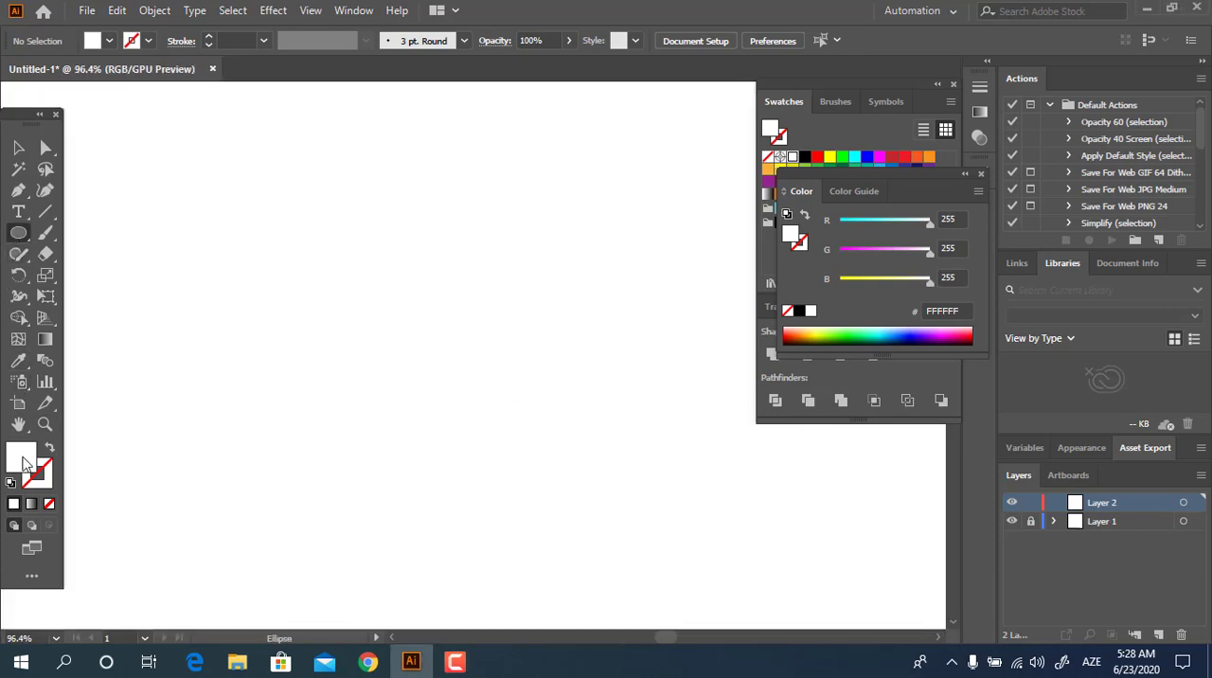
{"action": "double_click", "coordinate": [22, 458]}
{"action": "left_click", "coordinate": [279, 260]}
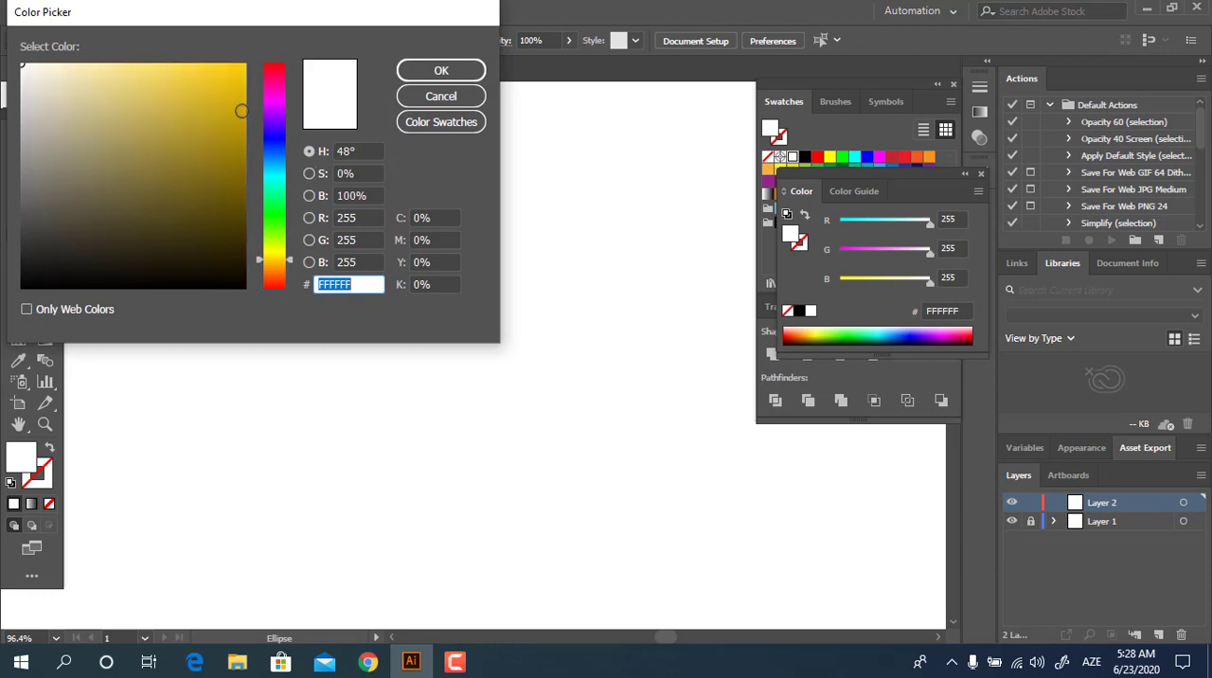
{"action": "left_click", "coordinate": [247, 63]}
{"action": "left_click", "coordinate": [440, 71]}
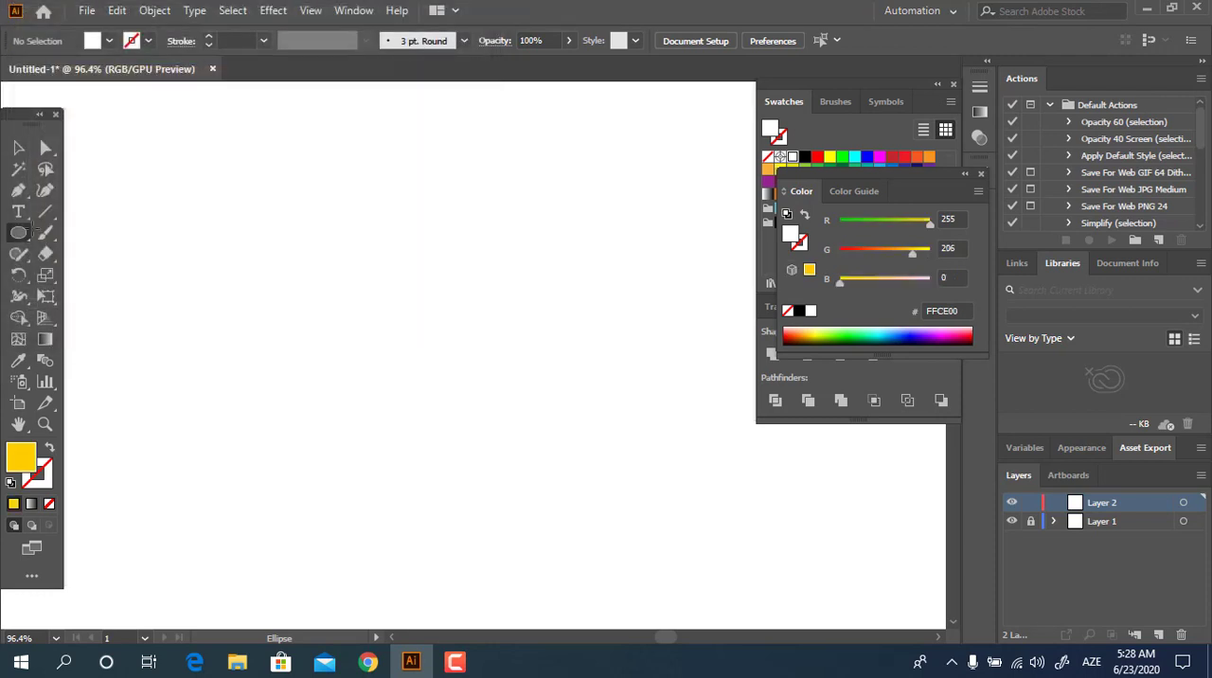
{"action": "left_click_drag", "start_coordinate": [316, 164], "coordinate": [652, 558]}
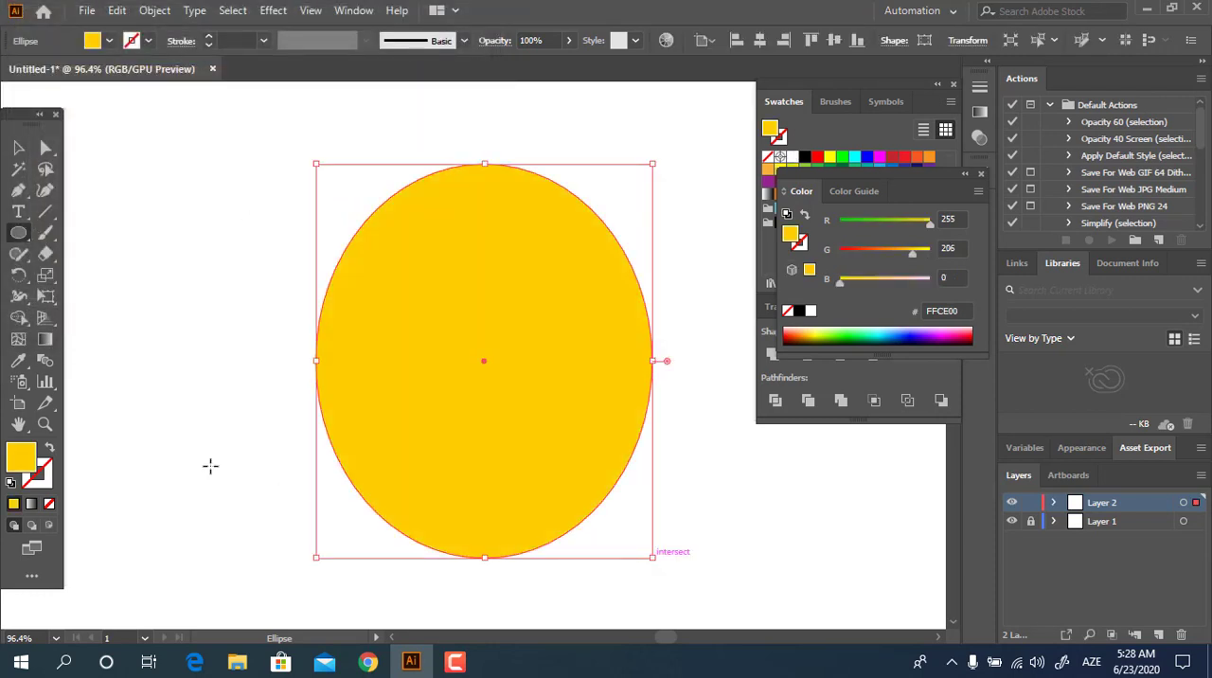
Step: Center the ellipse horizontally and vertically on the artboard, and change its fill to the lighter yellow FFD939
{"action": "left_click", "coordinate": [18, 148]}
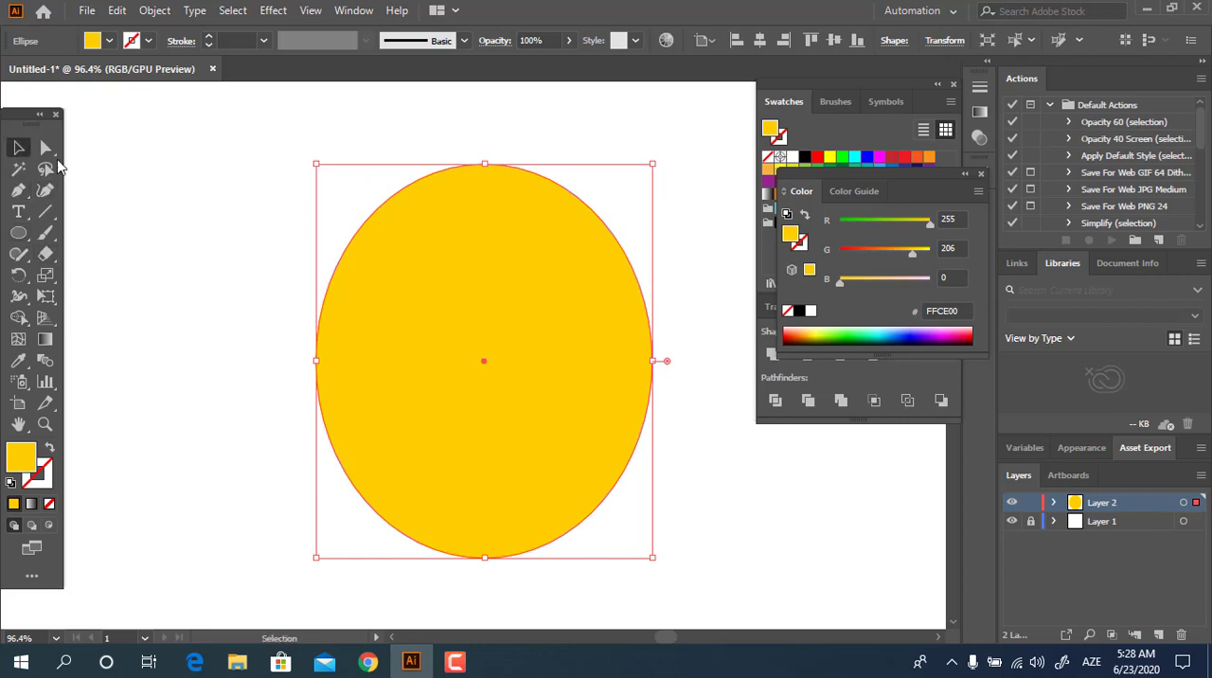
{"action": "left_click", "coordinate": [758, 40]}
{"action": "left_click", "coordinate": [833, 40]}
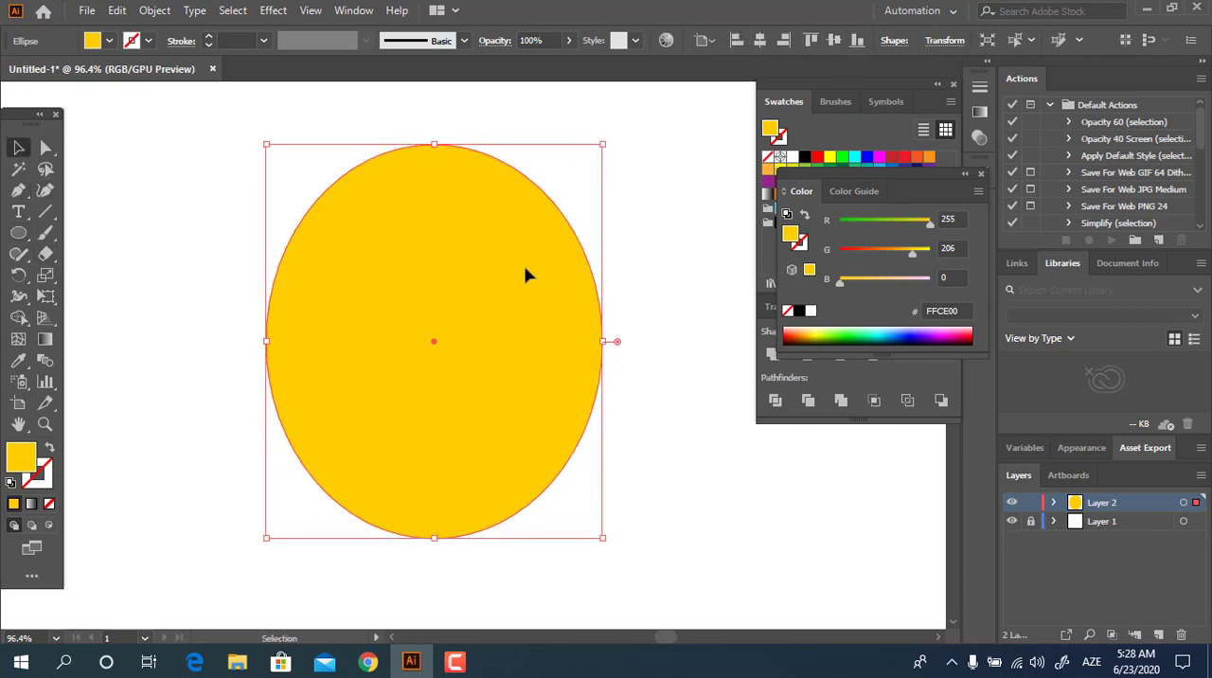
{"action": "double_click", "coordinate": [33, 454]}
{"action": "left_click", "coordinate": [199, 58]}
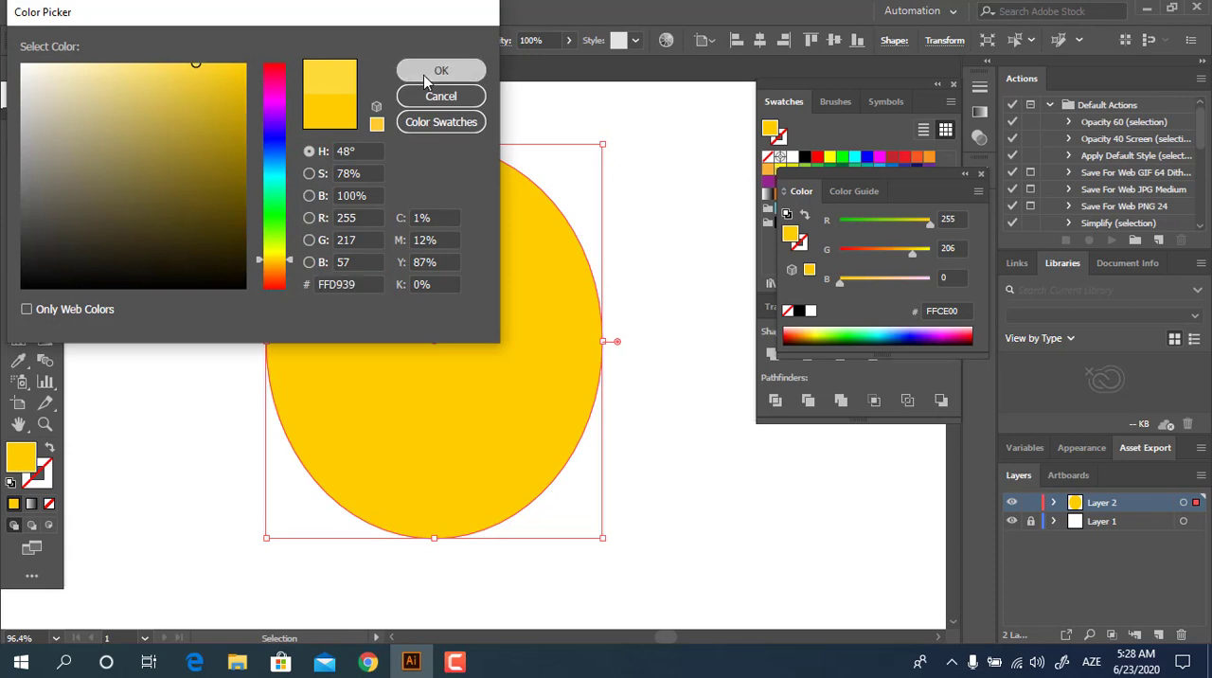
{"action": "left_click", "coordinate": [441, 70]}
{"action": "left_click", "coordinate": [649, 332]}
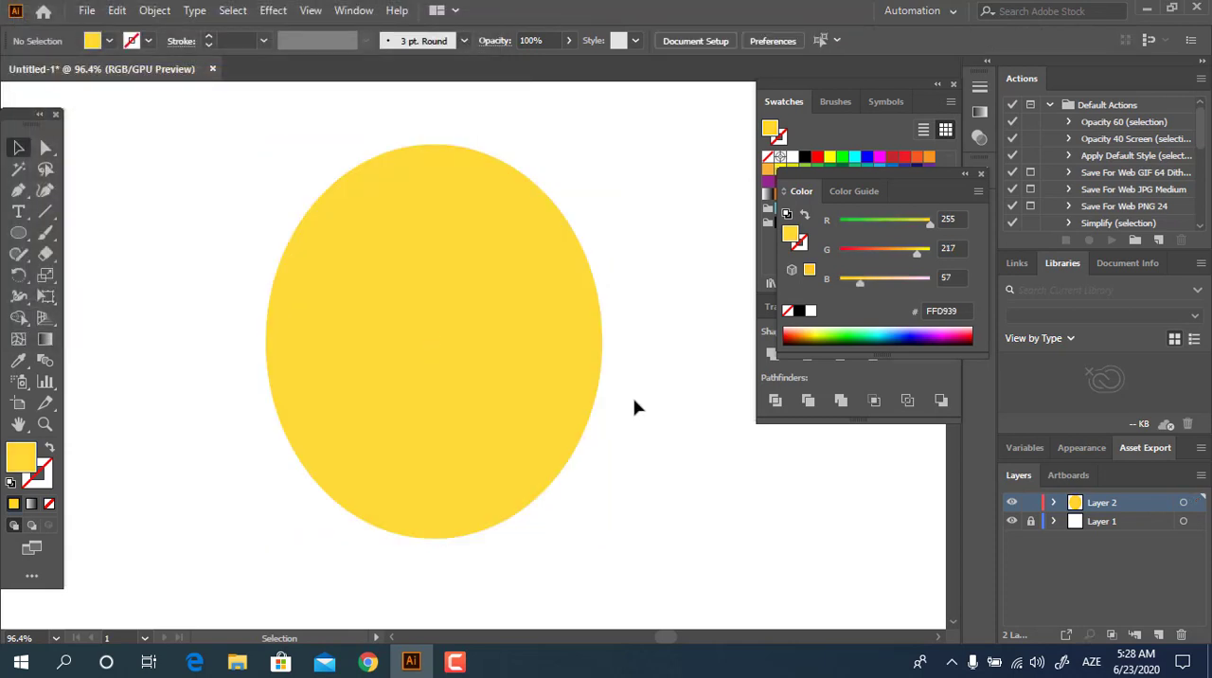
Step: Draw a circle about 72 px wide overlapping the ellipse's upper end, and bring up the alignment options for both shapes
{"action": "left_click", "coordinate": [489, 338]}
{"action": "key", "text": "l"}
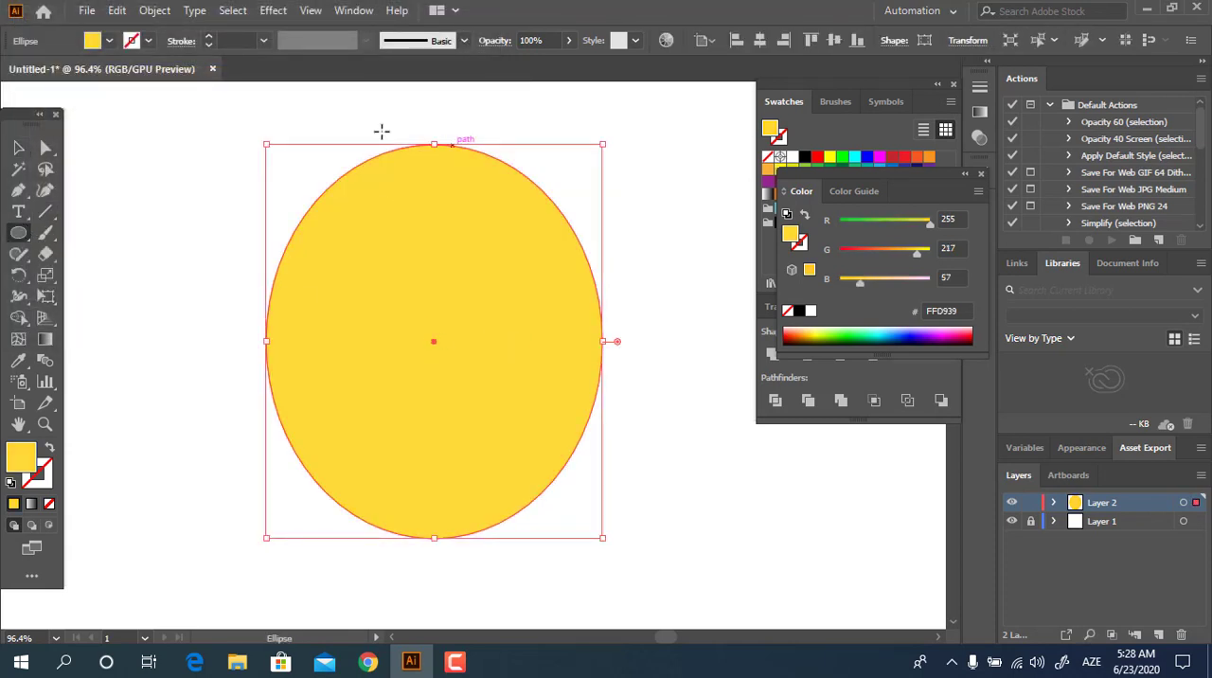
{"action": "left_click_drag", "start_coordinate": [391, 119], "coordinate": [478, 203]}
{"action": "left_click", "coordinate": [19, 147]}
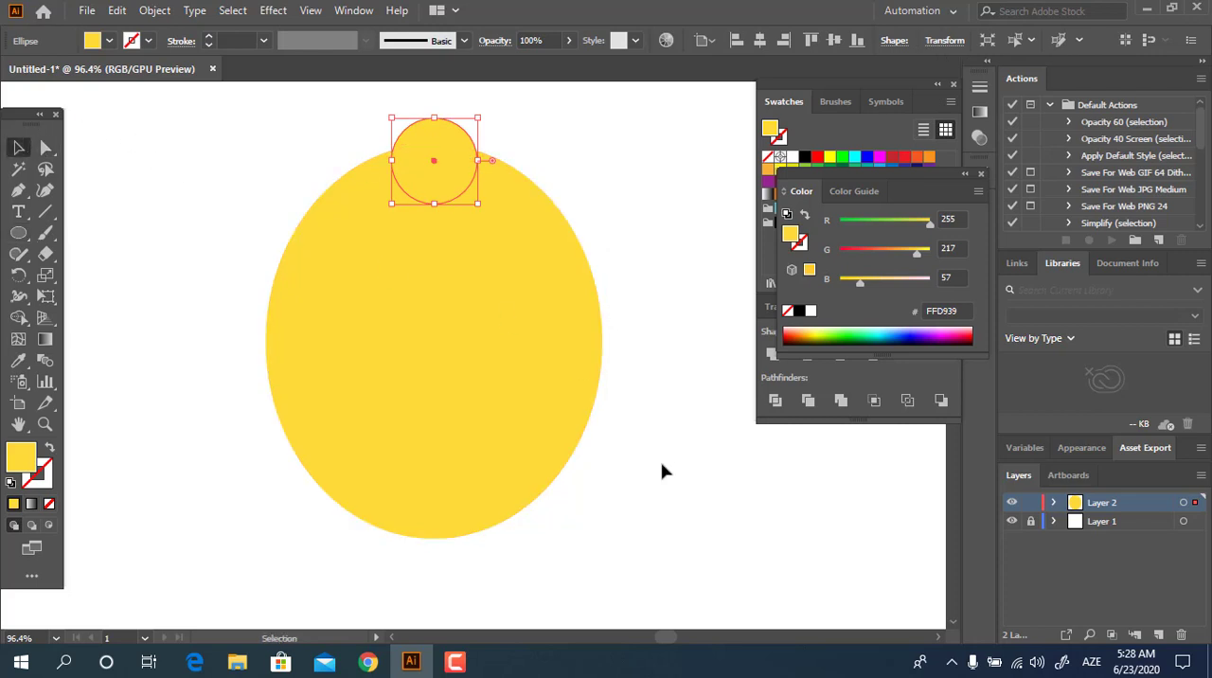
{"action": "left_click_drag", "start_coordinate": [696, 488], "coordinate": [265, 147]}
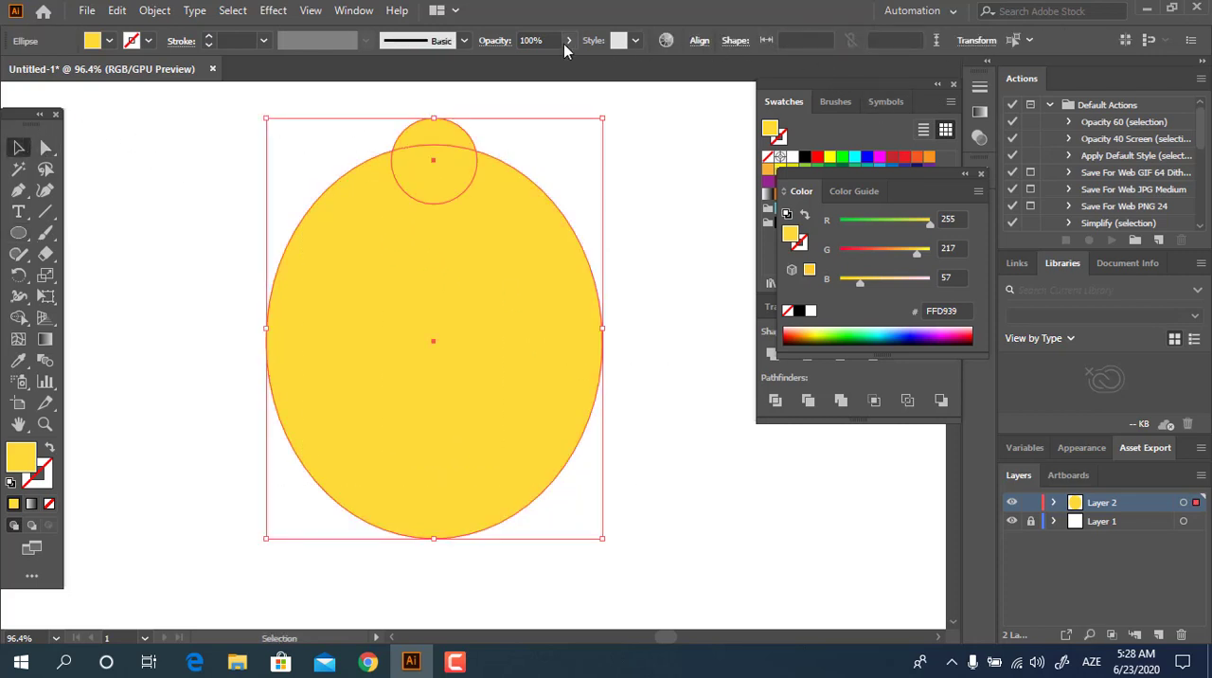
{"action": "left_click", "coordinate": [699, 42]}
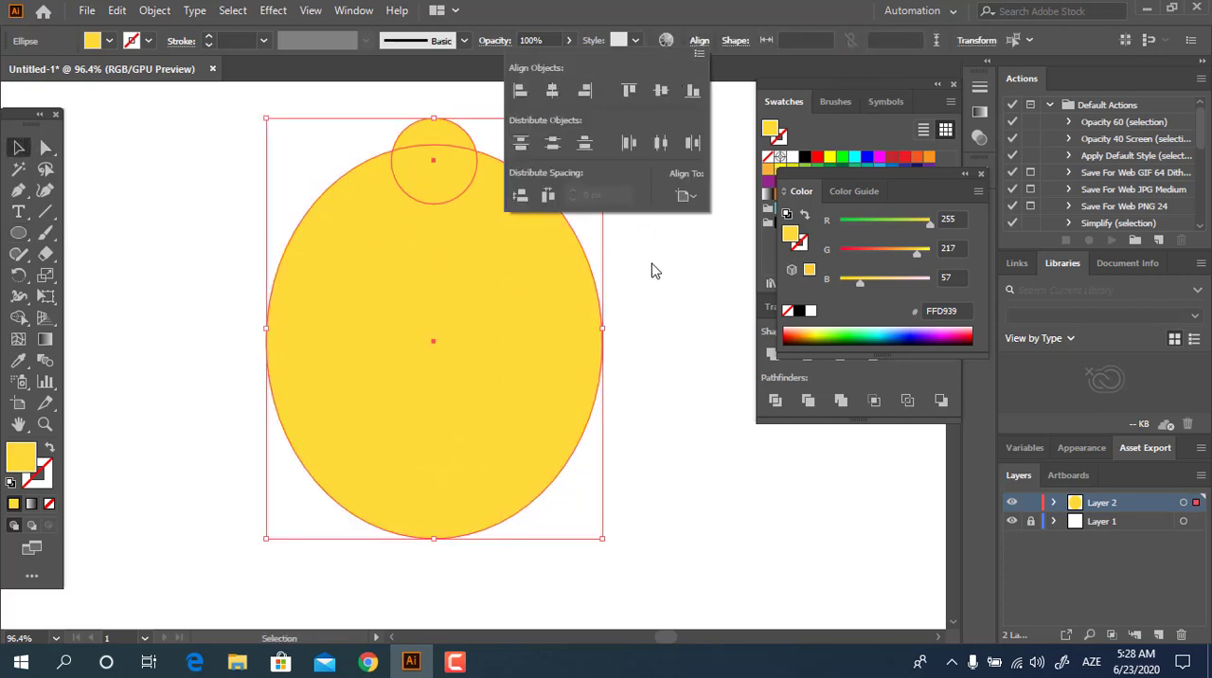
{"action": "left_click", "coordinate": [612, 203]}
Step: Duplicate the small circle straight down to the ellipse's lower end and group the two circles
{"action": "left_click_drag", "start_coordinate": [460, 136], "coordinate": [493, 497]}
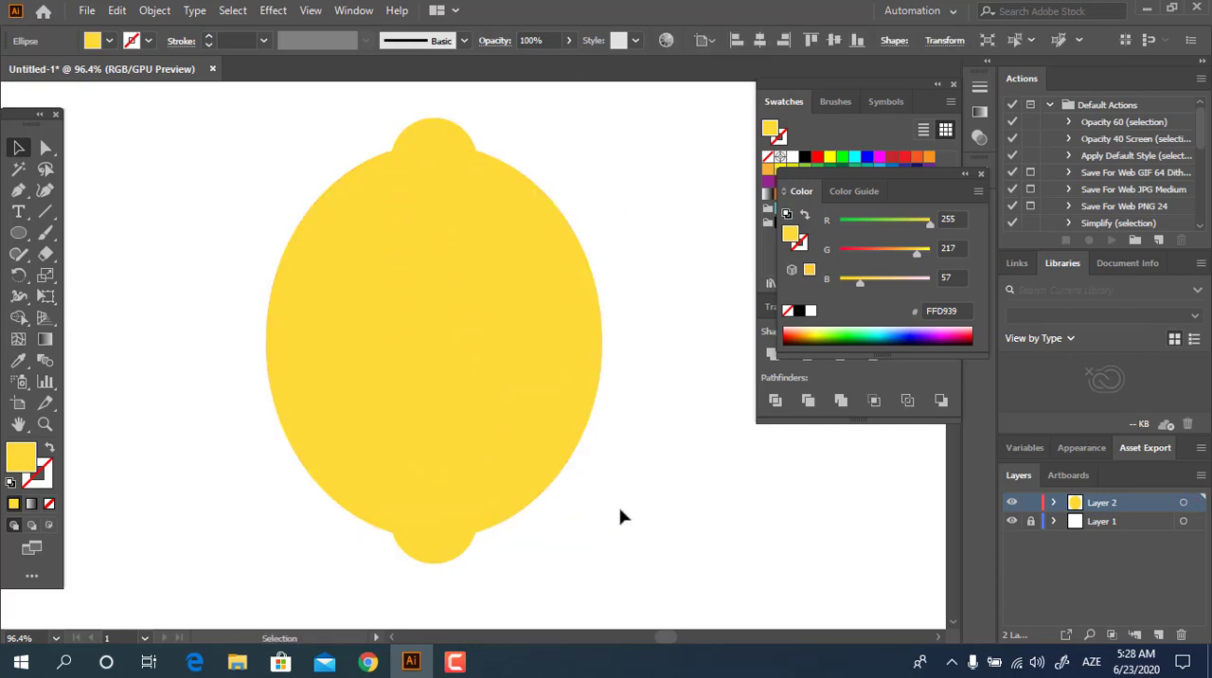
{"action": "left_click", "coordinate": [575, 541]}
{"action": "left_click", "coordinate": [438, 546]}
{"action": "left_click", "coordinate": [438, 151], "text": "shift"}
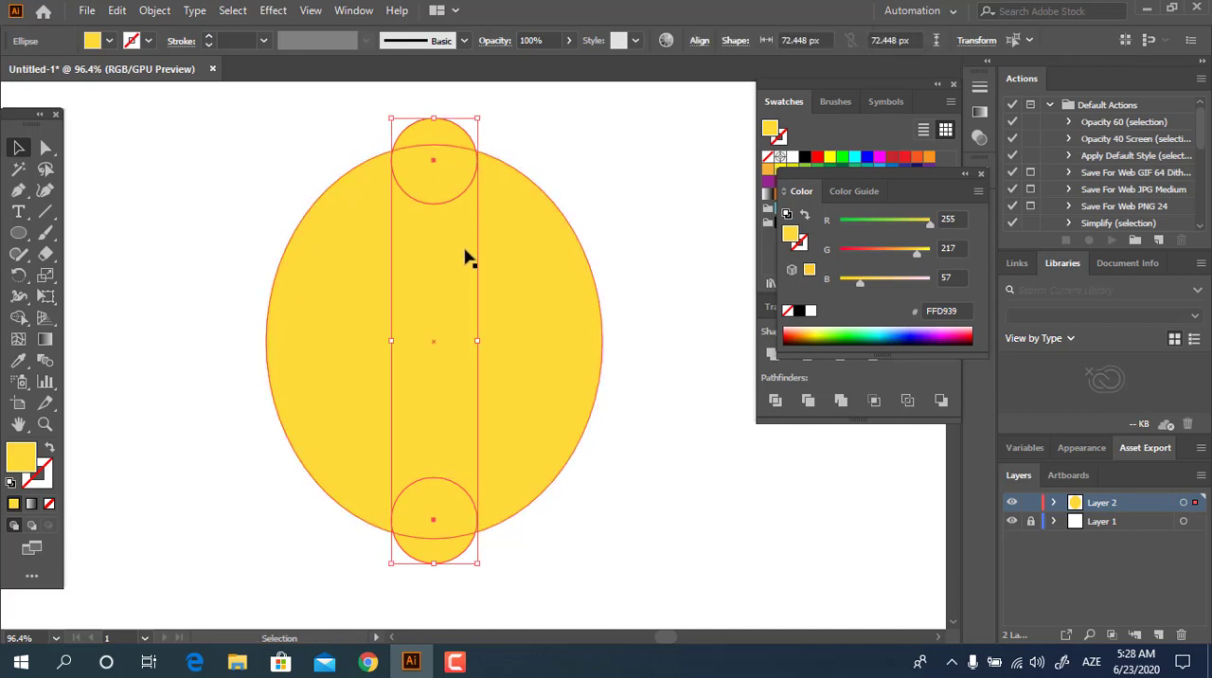
{"action": "right_click", "coordinate": [393, 152]}
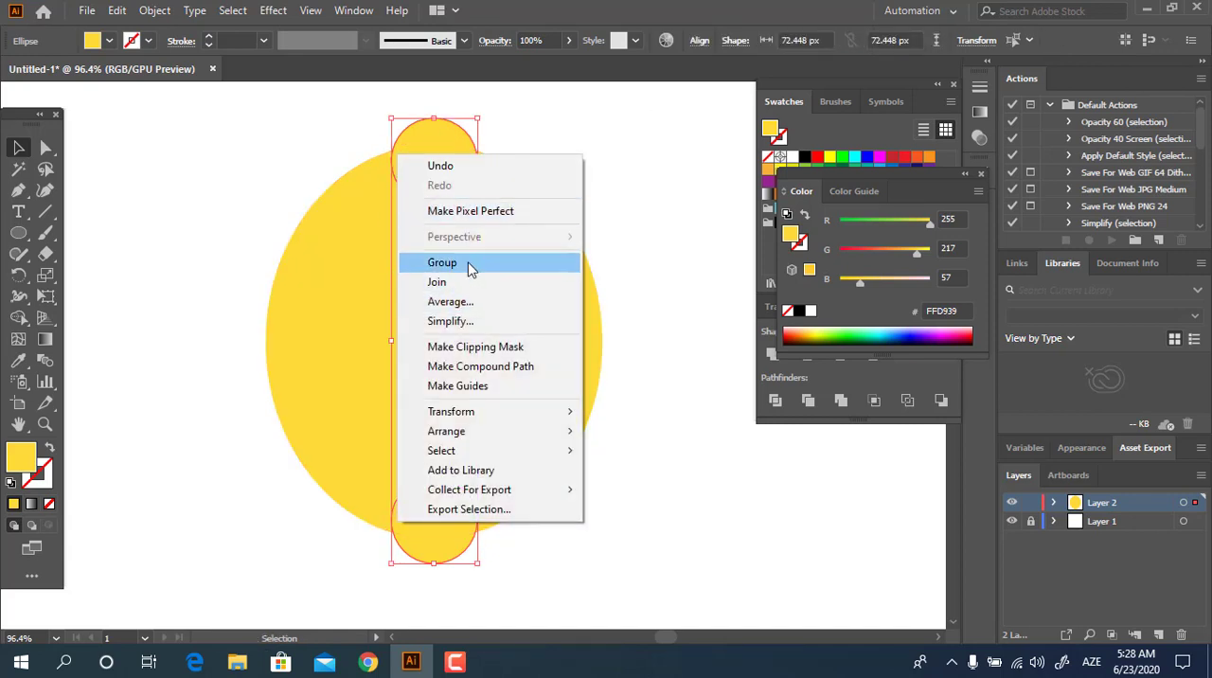
{"action": "left_click", "coordinate": [466, 266]}
{"action": "left_click_drag", "start_coordinate": [207, 151], "coordinate": [206, 150]}
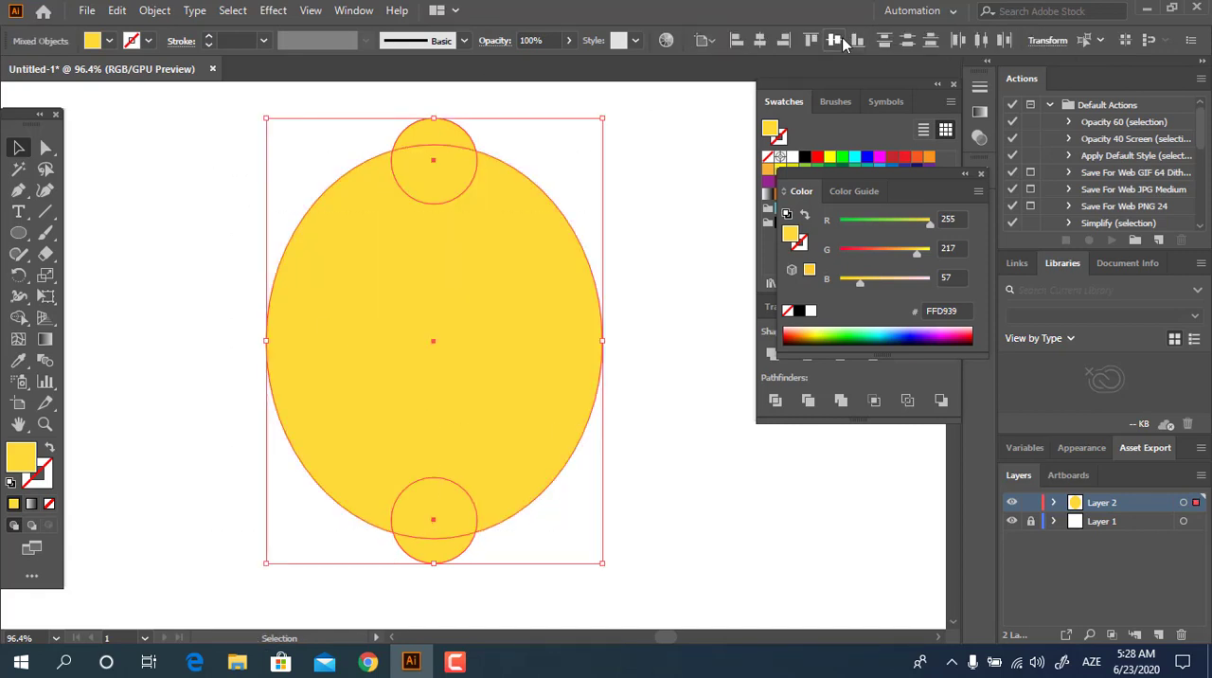
{"action": "left_click", "coordinate": [660, 369]}
Step: Unite the ellipse and both end circles into a single lemon shape
{"action": "left_click_drag", "start_coordinate": [636, 318], "coordinate": [414, 292]}
{"action": "left_click", "coordinate": [16, 147]}
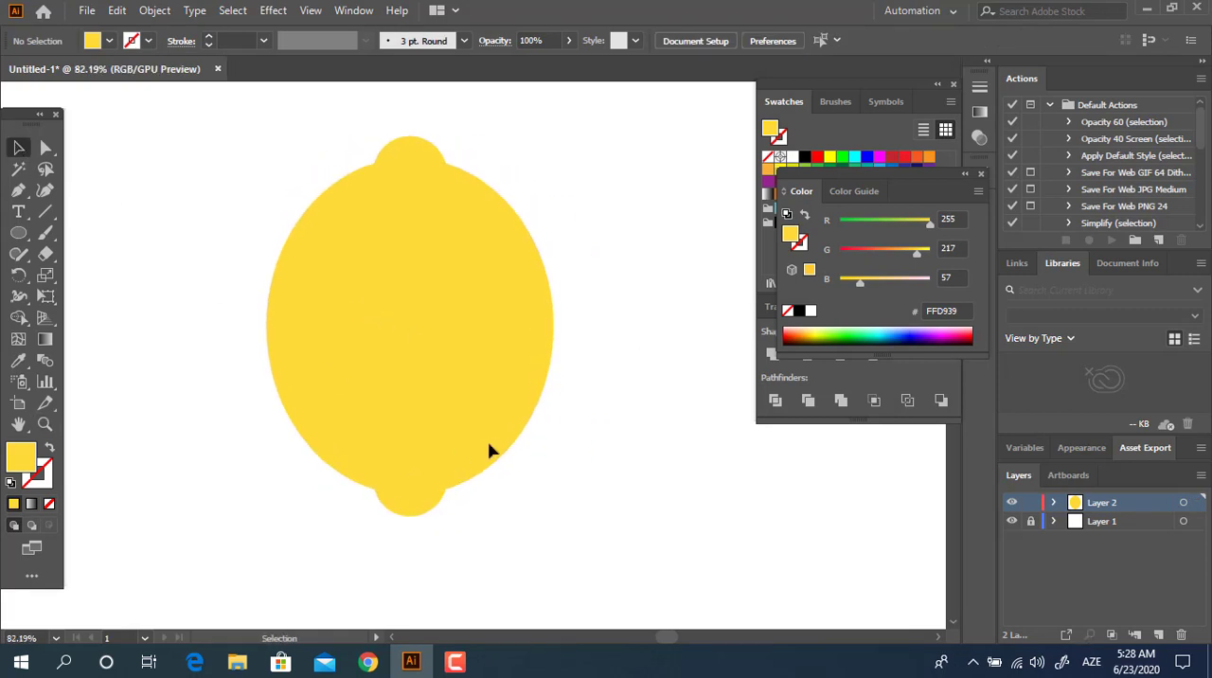
{"action": "left_click_drag", "start_coordinate": [239, 146], "coordinate": [240, 144]}
{"action": "left_click", "coordinate": [773, 355]}
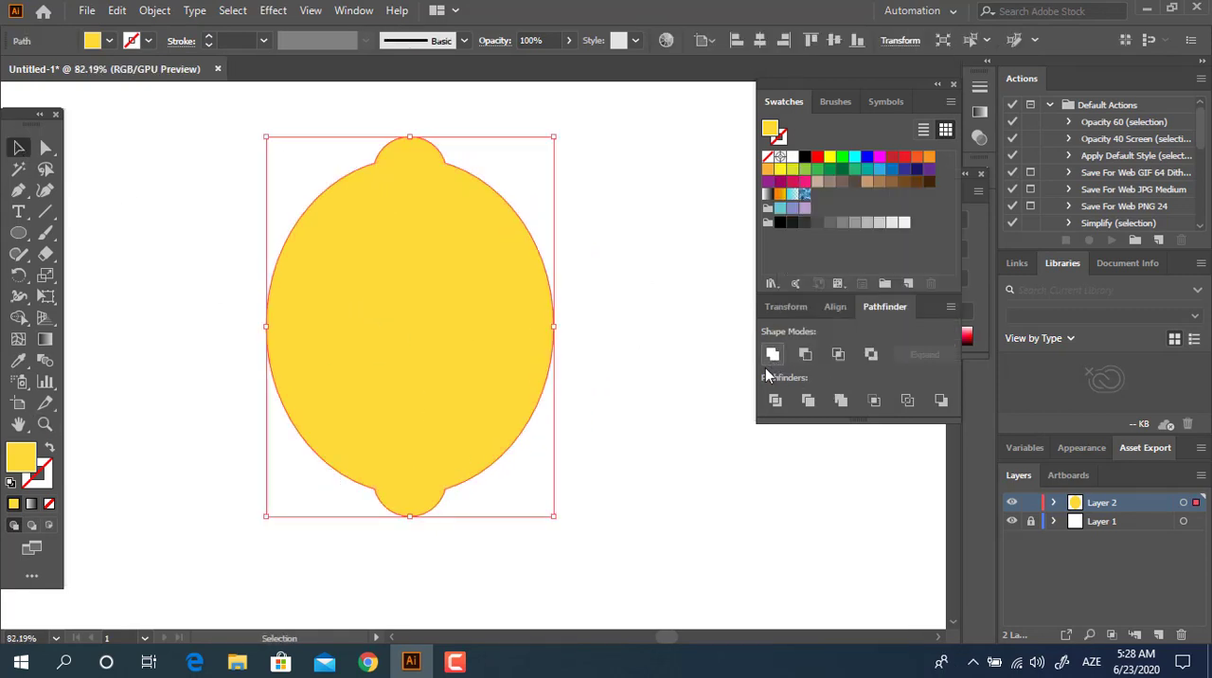
Step: Round the four corners where the end bumps meet the lemon body to about 30 px
{"action": "left_click", "coordinate": [48, 148]}
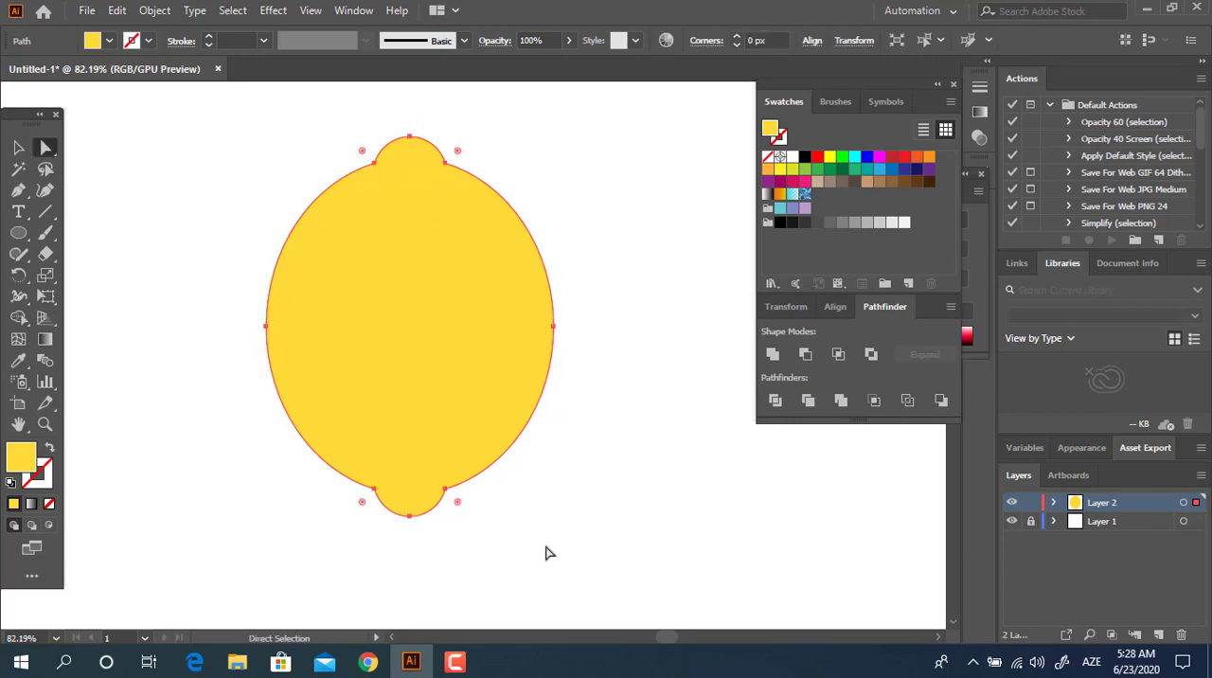
{"action": "left_click_drag", "start_coordinate": [459, 511], "coordinate": [483, 516]}
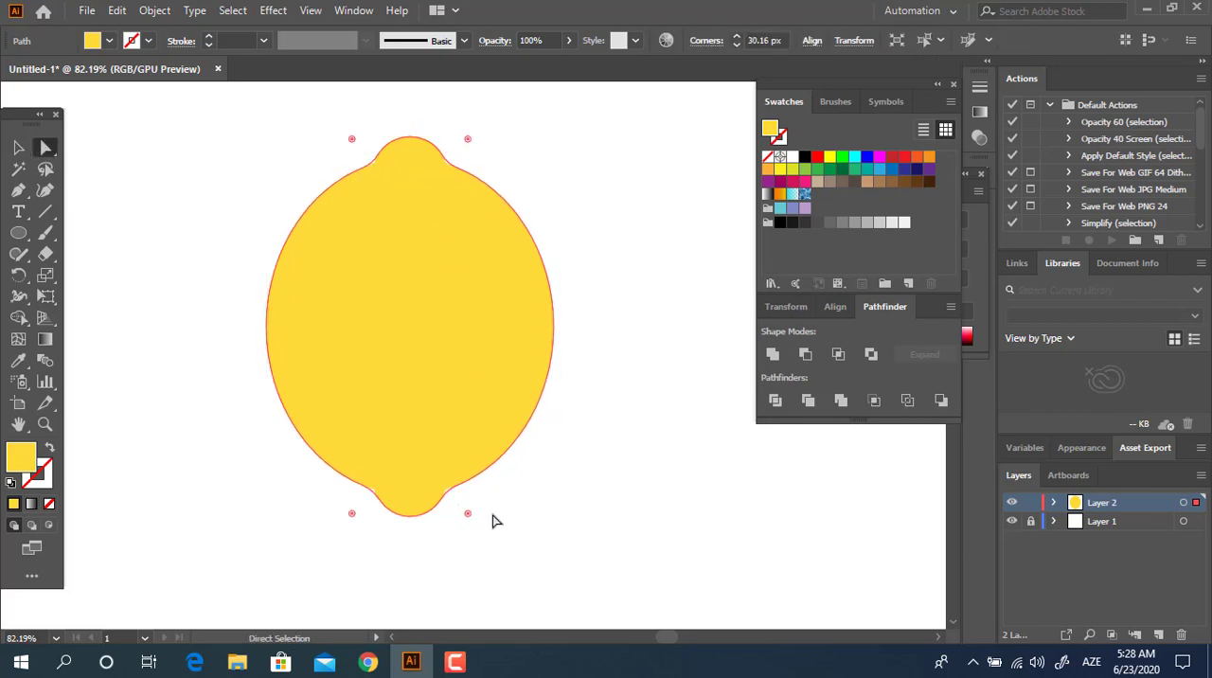
{"action": "left_click", "coordinate": [582, 504]}
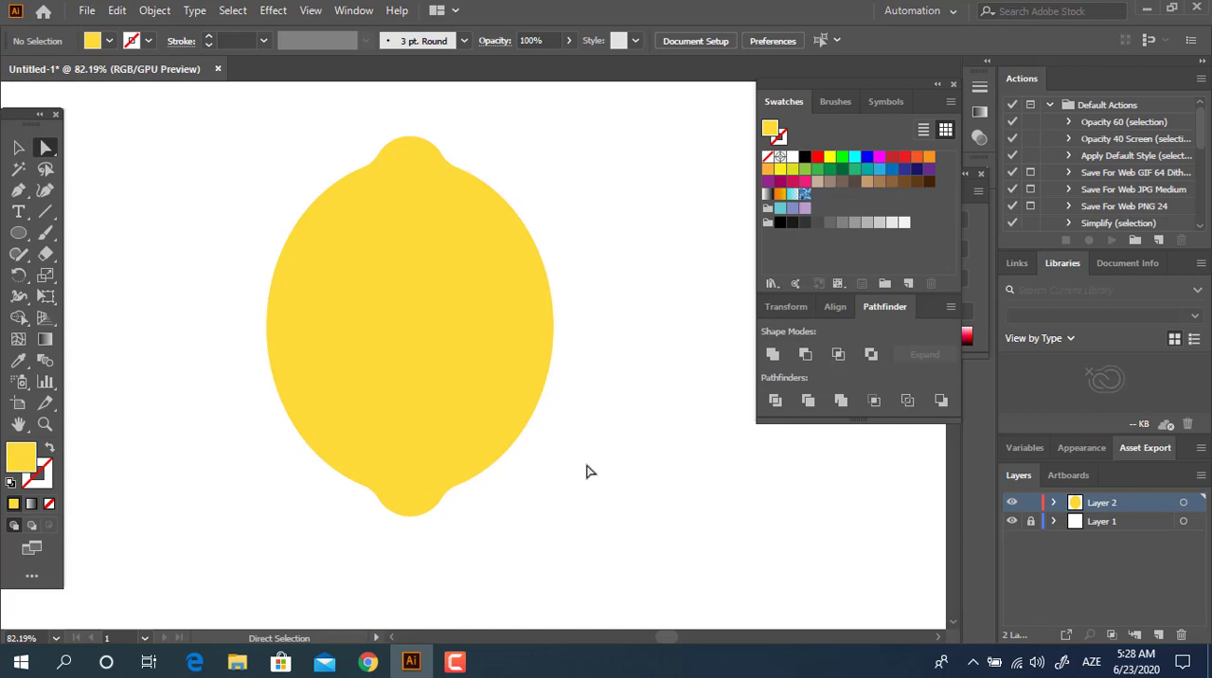
Step: Draw a narrow vertical rectangle as a stem on the lemon's upper tip and fill it muted brown, about RGB 124, 101, 85
{"action": "left_click_drag", "start_coordinate": [562, 240], "coordinate": [585, 344]}
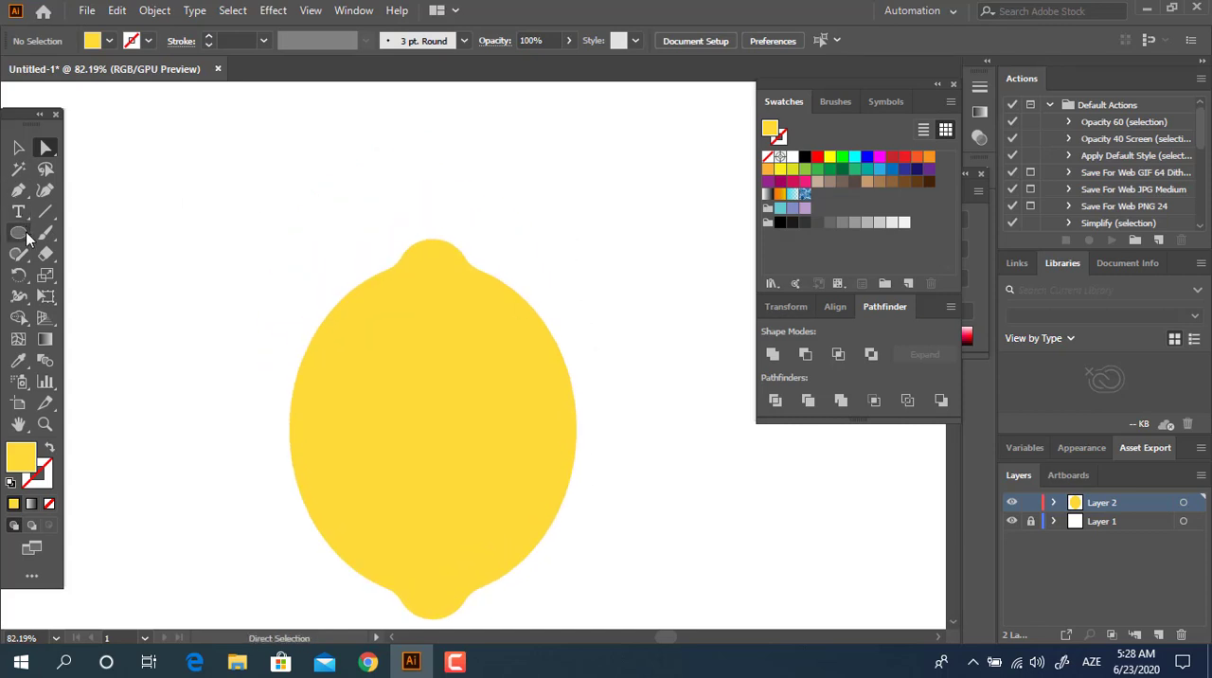
{"action": "left_click_drag", "start_coordinate": [27, 233], "coordinate": [90, 233]}
{"action": "mouse_move", "coordinate": [416, 257]}
{"action": "left_mouse_down"}
{"action": "mouse_move", "coordinate": [432, 155]}
{"action": "mouse_move", "coordinate": [446, 157]}
{"action": "left_mouse_up"}
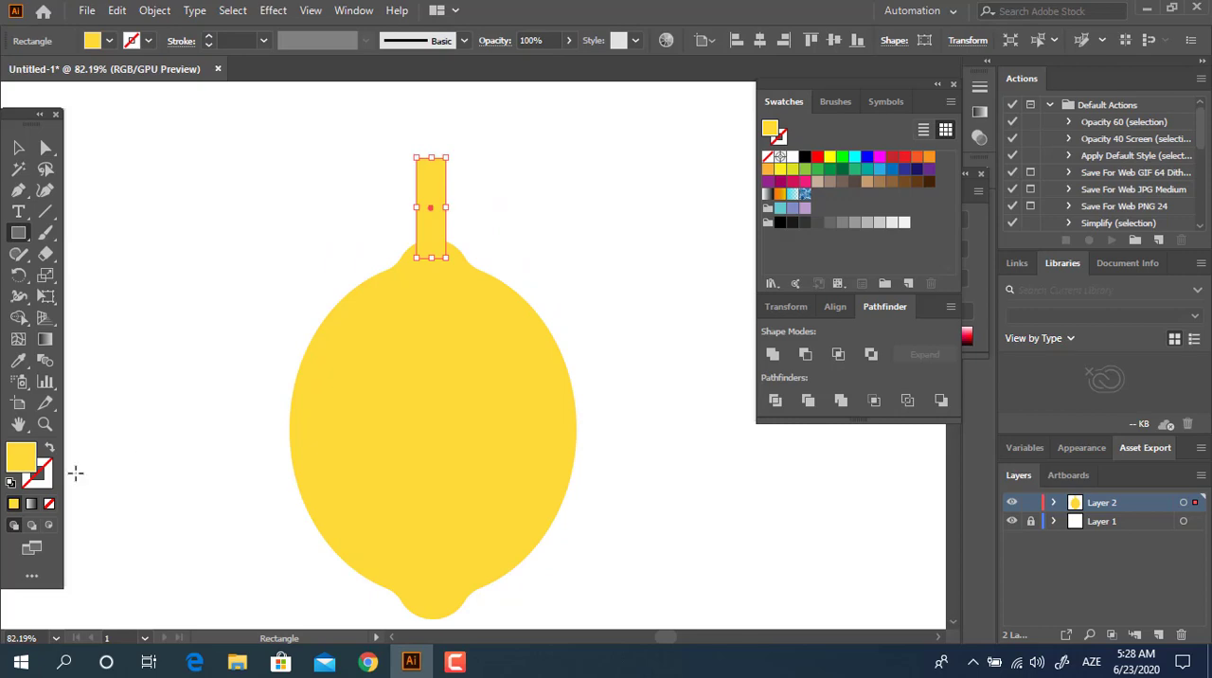
{"action": "double_click", "coordinate": [21, 460]}
{"action": "left_click", "coordinate": [277, 274]}
{"action": "left_click", "coordinate": [97, 179]}
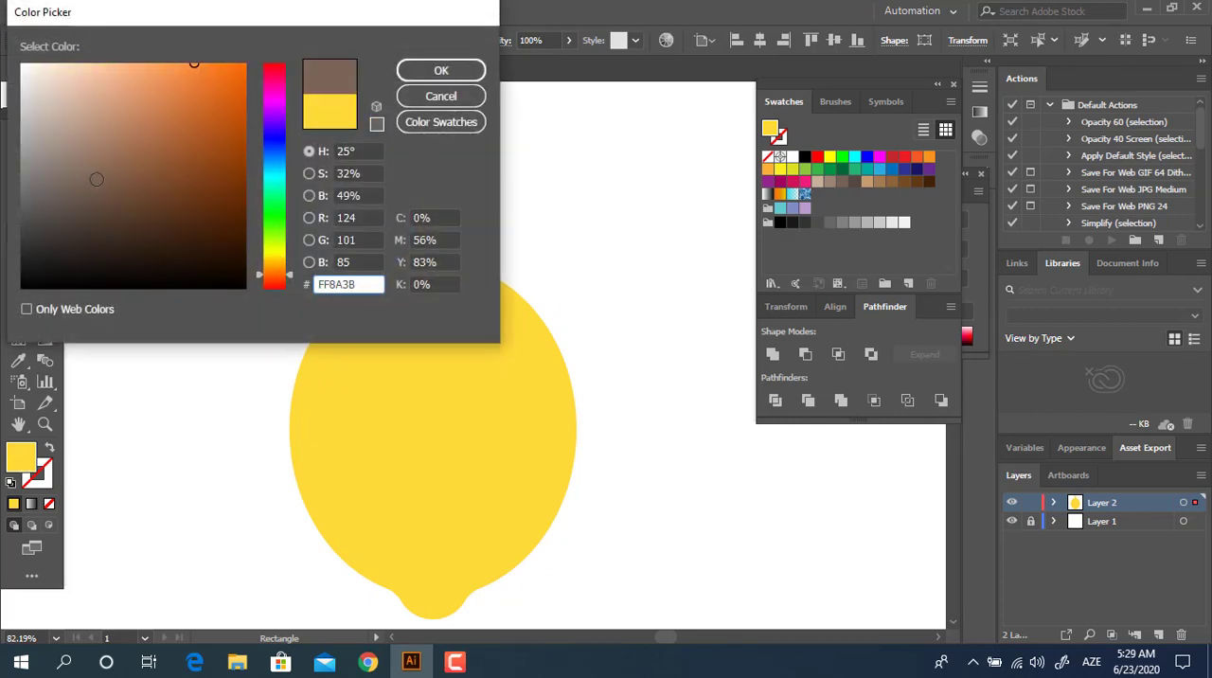
{"action": "left_click", "coordinate": [413, 71]}
Step: Center the brown stem horizontally on the lemon body
{"action": "key", "text": "z"}
{"action": "left_click_drag", "start_coordinate": [437, 227], "coordinate": [484, 228]}
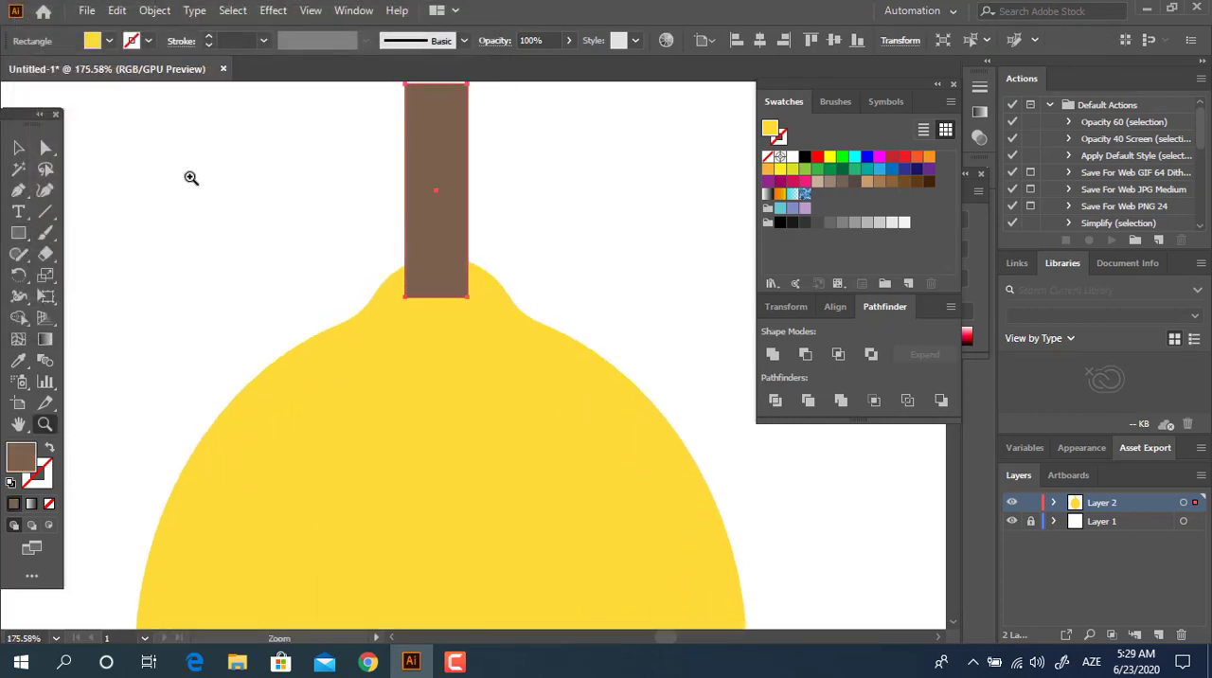
{"action": "left_click", "coordinate": [16, 152]}
{"action": "left_click_drag", "start_coordinate": [377, 219], "coordinate": [336, 296]}
{"action": "left_click_drag", "start_coordinate": [396, 262], "coordinate": [406, 267]}
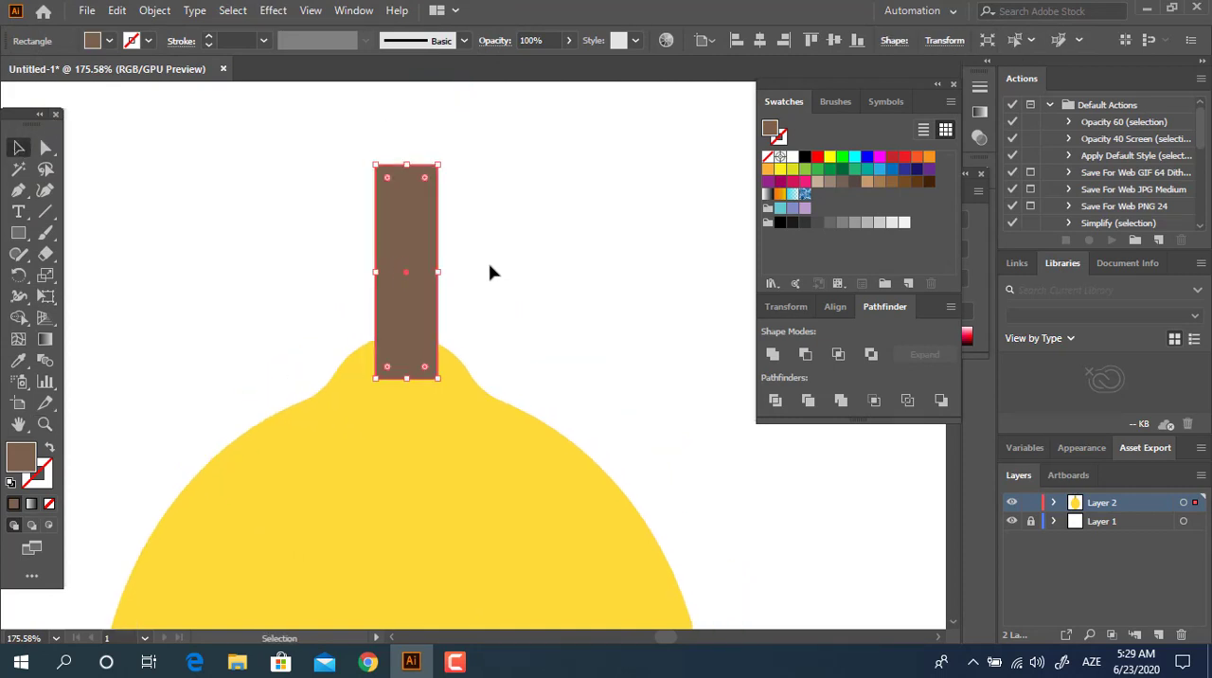
{"action": "left_click", "coordinate": [456, 431], "text": "shift"}
{"action": "left_click", "coordinate": [759, 41]}
{"action": "left_click", "coordinate": [544, 222]}
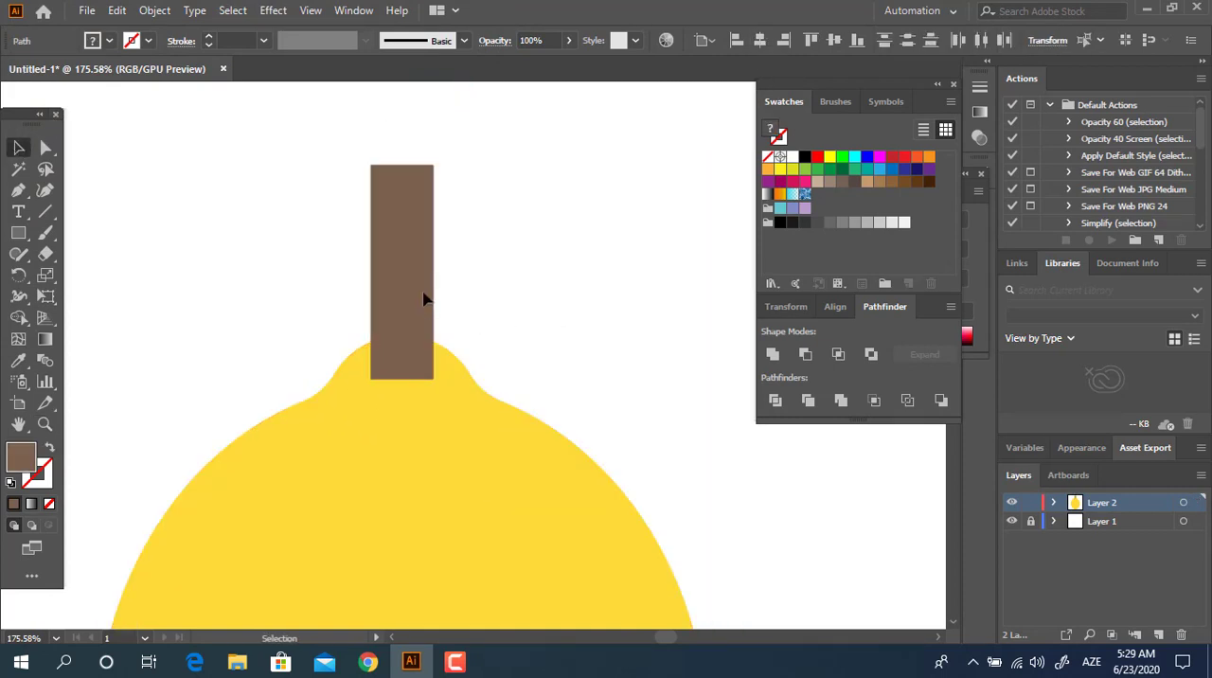
Step: Narrow the stem evenly about its center and fully round its two lower corners
{"action": "left_click", "coordinate": [425, 297]}
{"action": "left_click_drag", "start_coordinate": [434, 273], "coordinate": [423, 275]}
{"action": "left_click", "coordinate": [46, 147]}
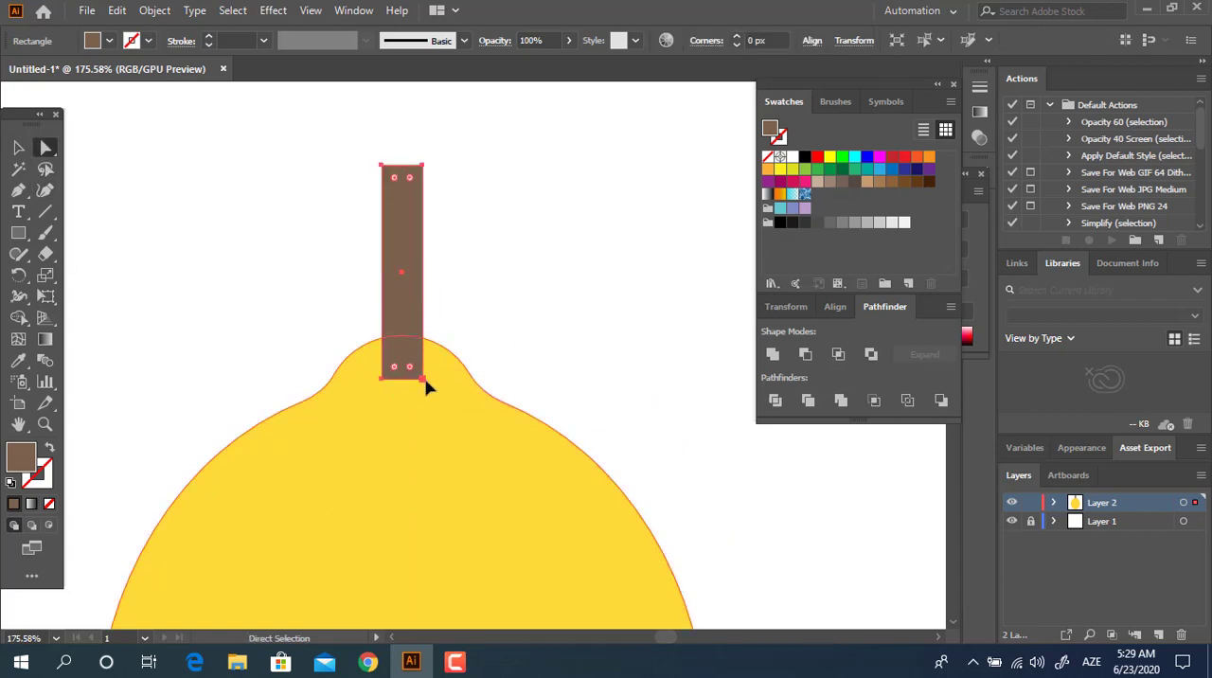
{"action": "left_click", "coordinate": [423, 380]}
{"action": "left_click", "coordinate": [382, 379], "text": "shift"}
{"action": "left_click_drag", "start_coordinate": [393, 366], "coordinate": [434, 214]}
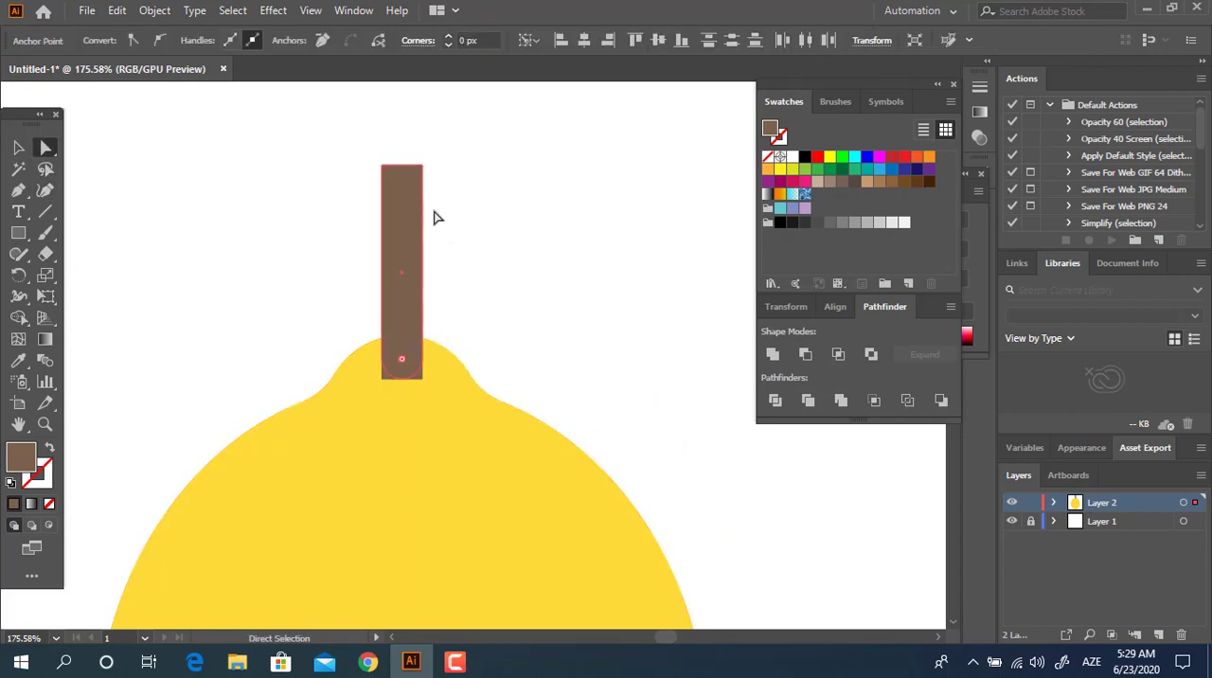
{"action": "left_click", "coordinate": [663, 276]}
Step: Move the brown stem slightly upward so that it overlaps less of the lemon's tip
{"action": "key", "text": "z"}
{"action": "left_click_drag", "start_coordinate": [639, 273], "coordinate": [407, 339]}
{"action": "key", "text": "space"}
{"action": "left_click_drag", "start_coordinate": [521, 409], "coordinate": [487, 411]}
{"action": "left_click_drag", "start_coordinate": [580, 238], "coordinate": [688, 332]}
{"action": "left_click_drag", "start_coordinate": [483, 355], "coordinate": [623, 418]}
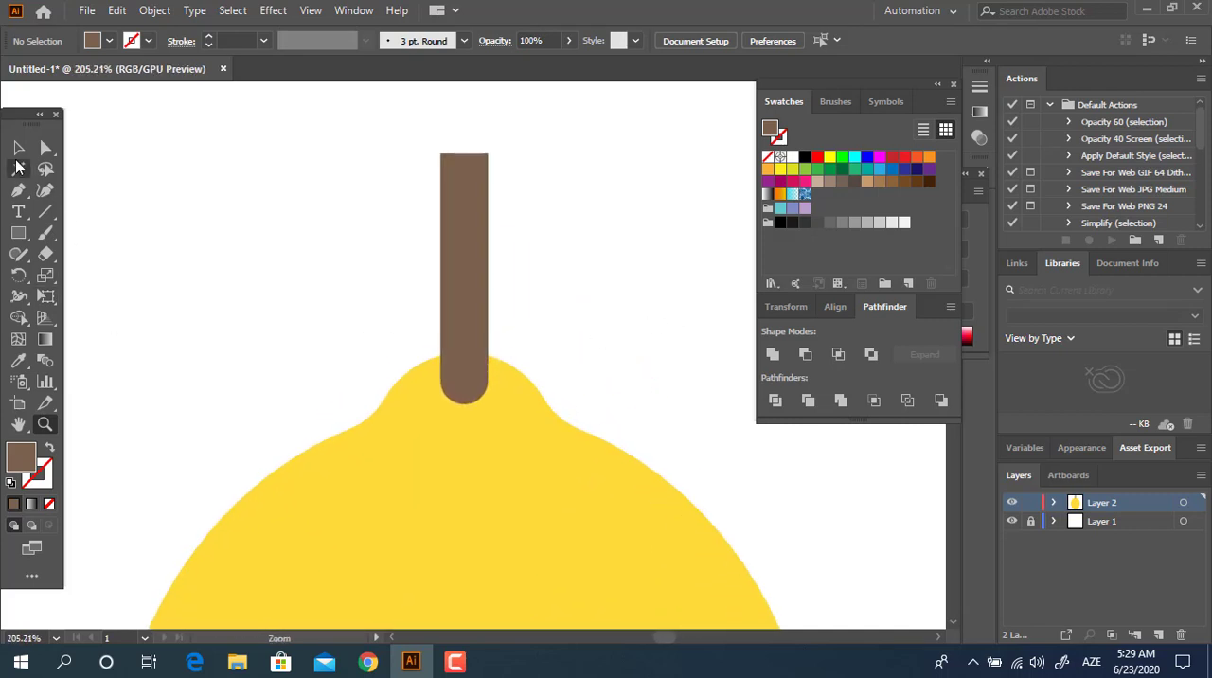
{"action": "left_click", "coordinate": [18, 147]}
{"action": "left_click_drag", "start_coordinate": [474, 352], "coordinate": [370, 348]}
{"action": "left_click", "coordinate": [554, 343]}
Step: Shorten the stem by lowering its upper edge, keeping its rounded lower end in place
{"action": "key", "text": "z"}
{"action": "key", "text": "space"}
{"action": "left_click_drag", "start_coordinate": [530, 377], "coordinate": [445, 306]}
{"action": "left_click_drag", "start_coordinate": [459, 177], "coordinate": [585, 232]}
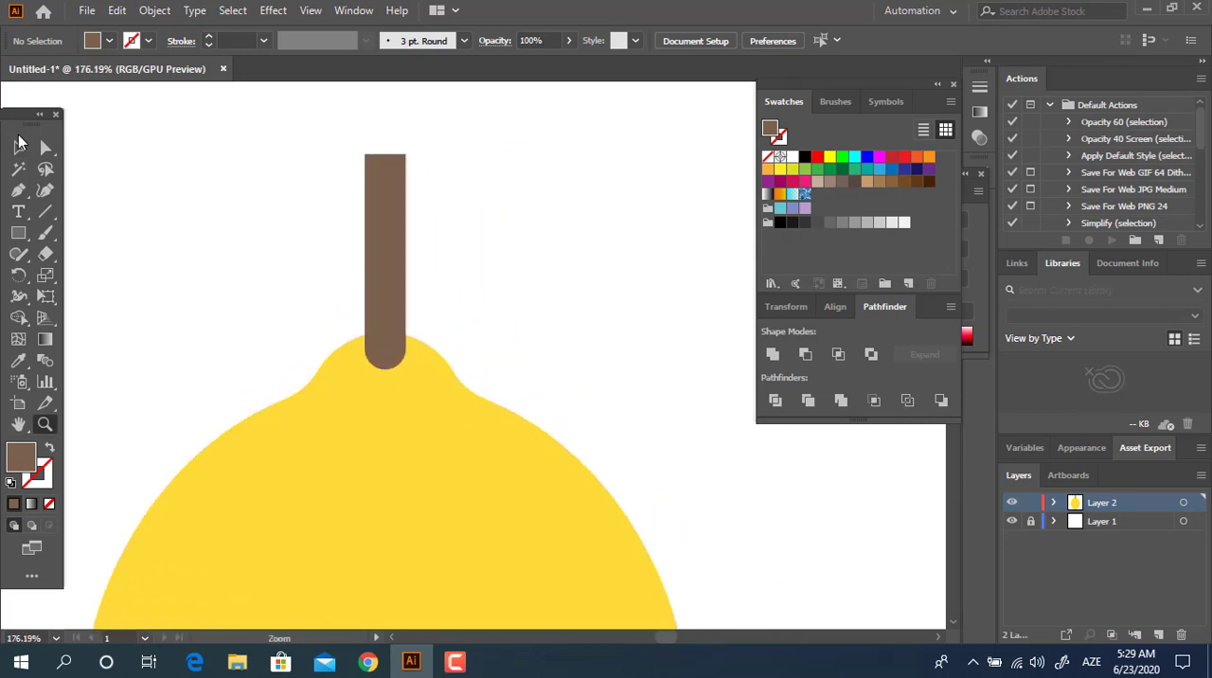
{"action": "left_click_drag", "start_coordinate": [278, 116], "coordinate": [279, 118]}
{"action": "left_click_drag", "start_coordinate": [384, 153], "coordinate": [384, 188]}
{"action": "left_click", "coordinate": [509, 259]}
Step: Duplicate the stem directly in front of itself and shorten the copy to the upper half, keeping its rounded lower end
{"action": "key", "text": "z"}
{"action": "left_click_drag", "start_coordinate": [455, 263], "coordinate": [489, 319]}
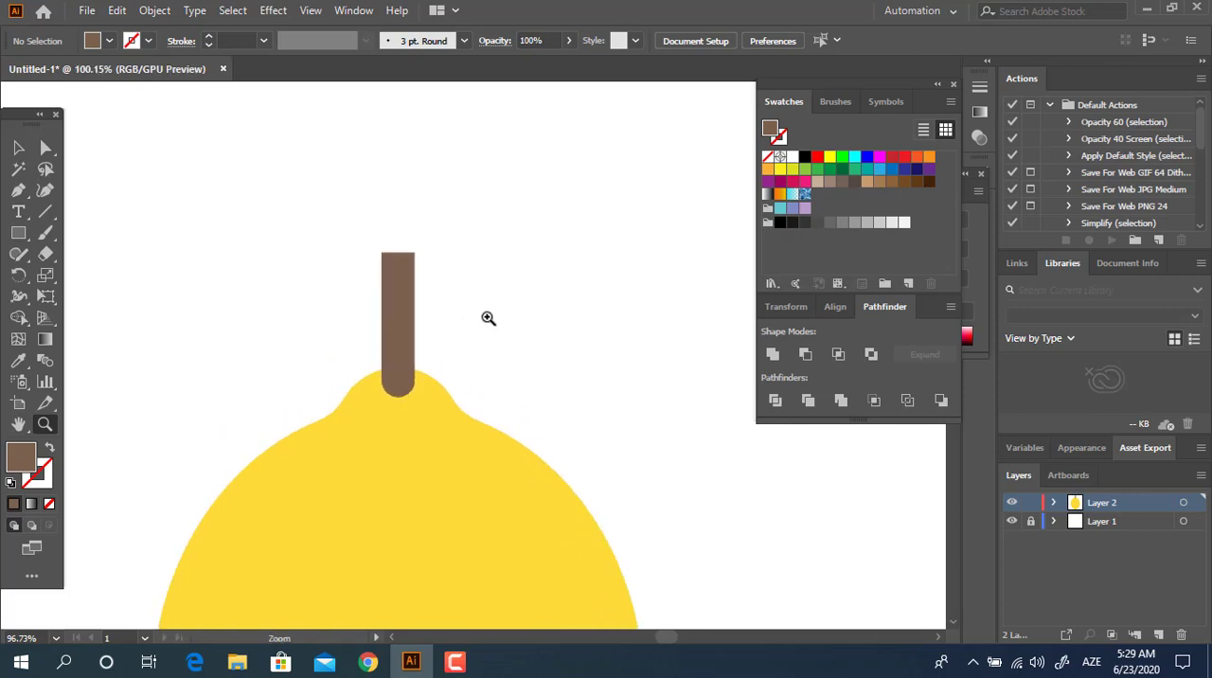
{"action": "left_click", "coordinate": [18, 147]}
{"action": "left_click", "coordinate": [419, 340]}
{"action": "left_click", "coordinate": [409, 360]}
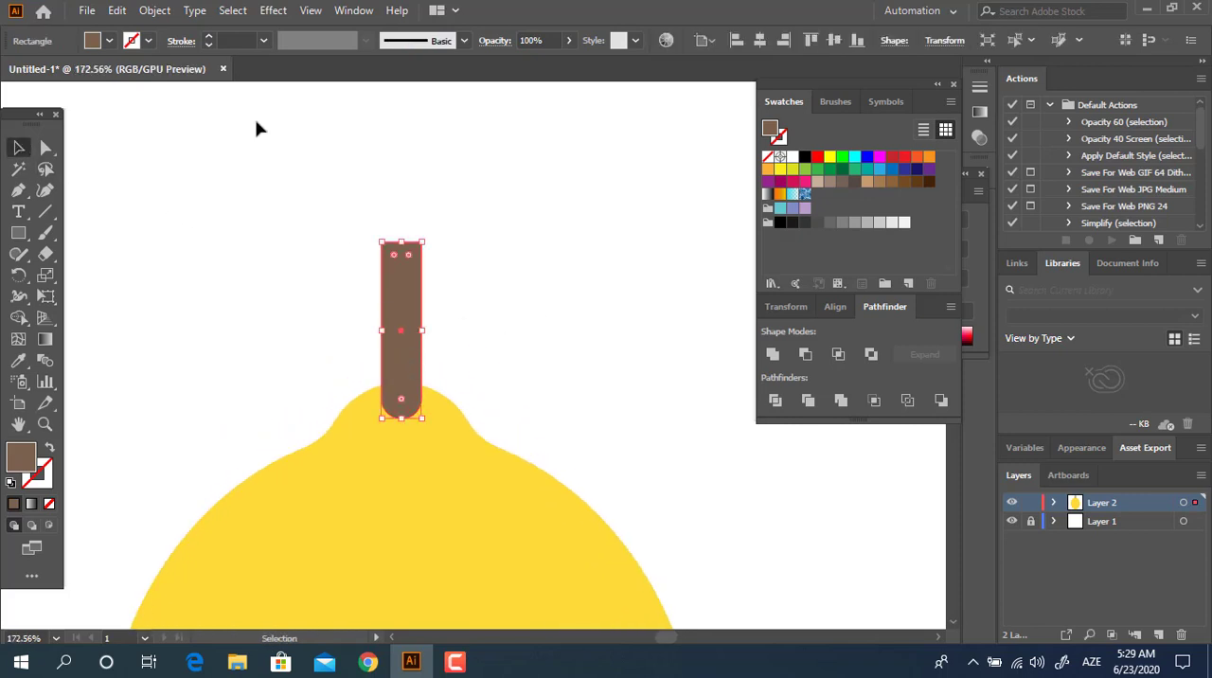
{"action": "left_click", "coordinate": [117, 11]}
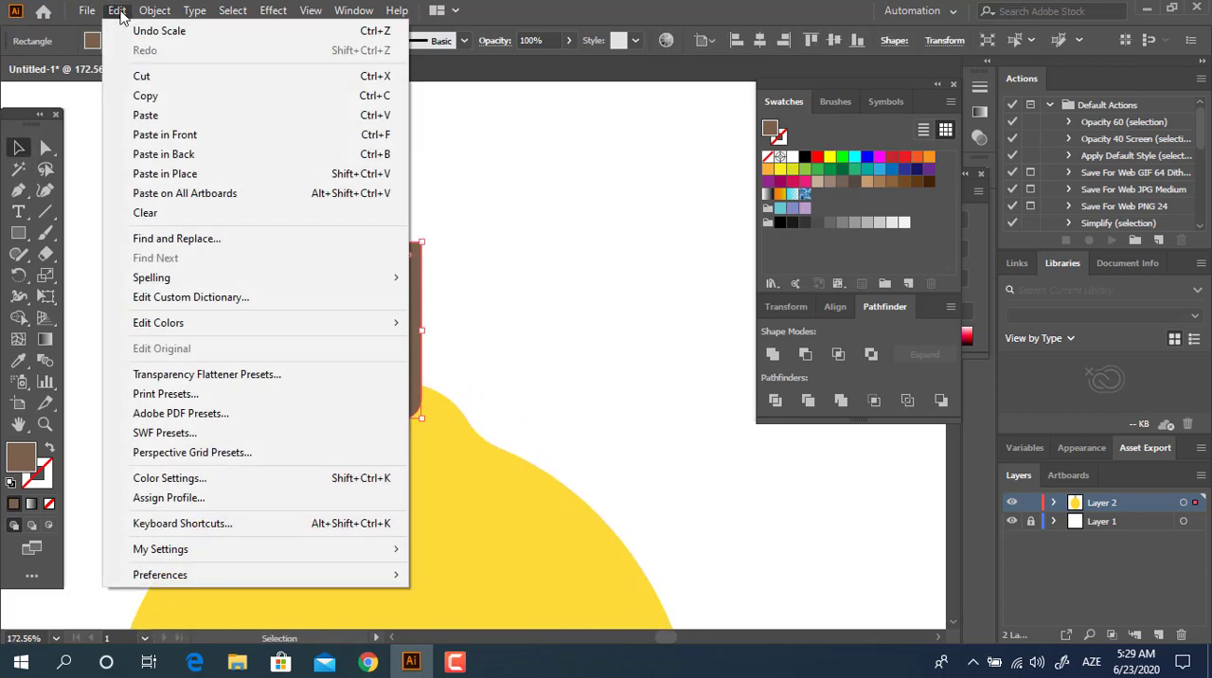
{"action": "left_click", "coordinate": [160, 110]}
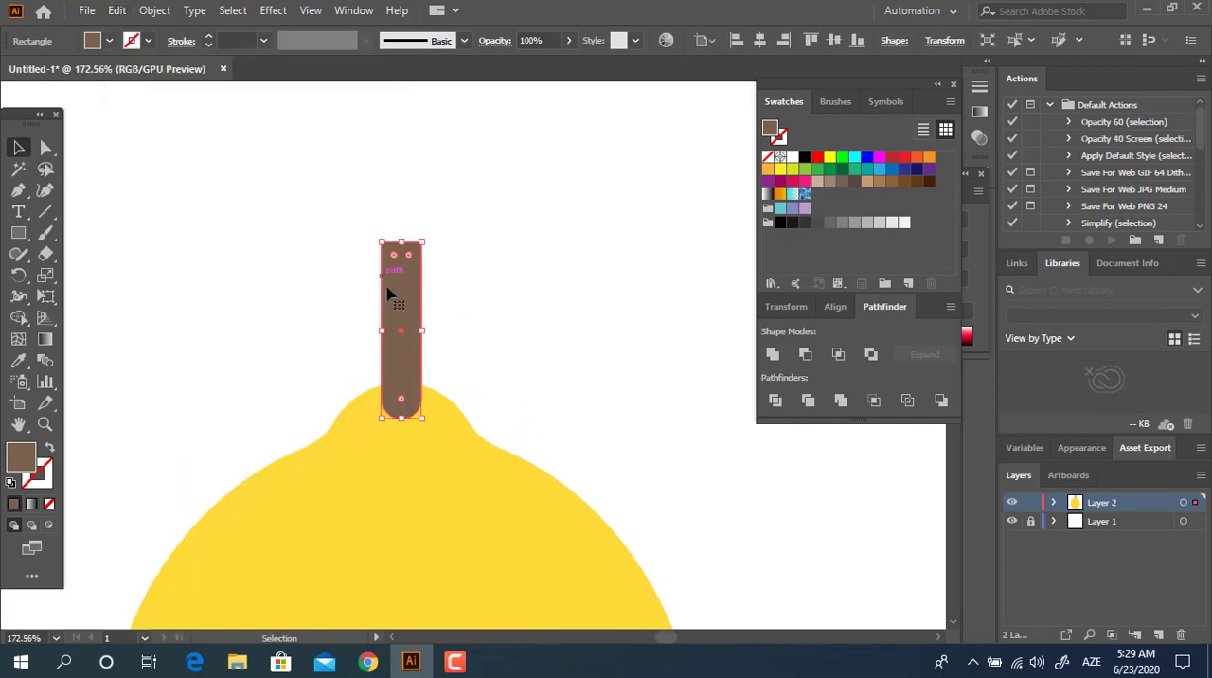
{"action": "left_click", "coordinate": [117, 10]}
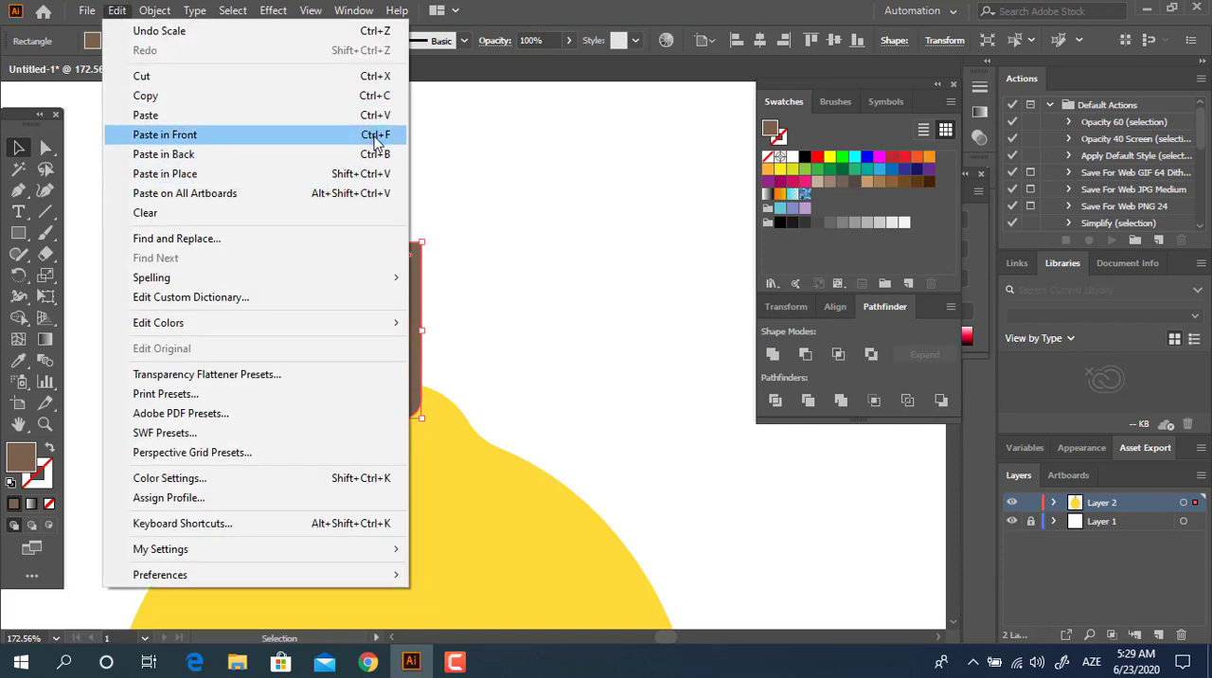
{"action": "left_click", "coordinate": [165, 134]}
{"action": "left_click_drag", "start_coordinate": [406, 415], "coordinate": [405, 338]}
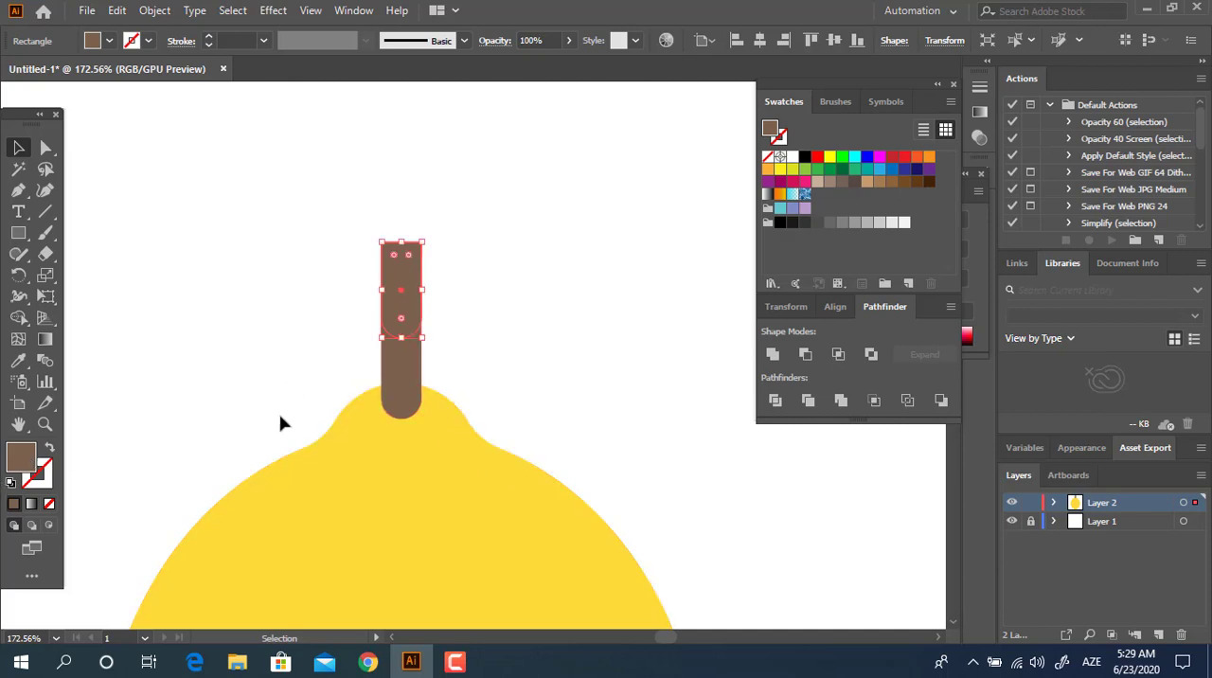
Step: Fill the shortened upper stem copy with a darker shade of brown
{"action": "double_click", "coordinate": [26, 460]}
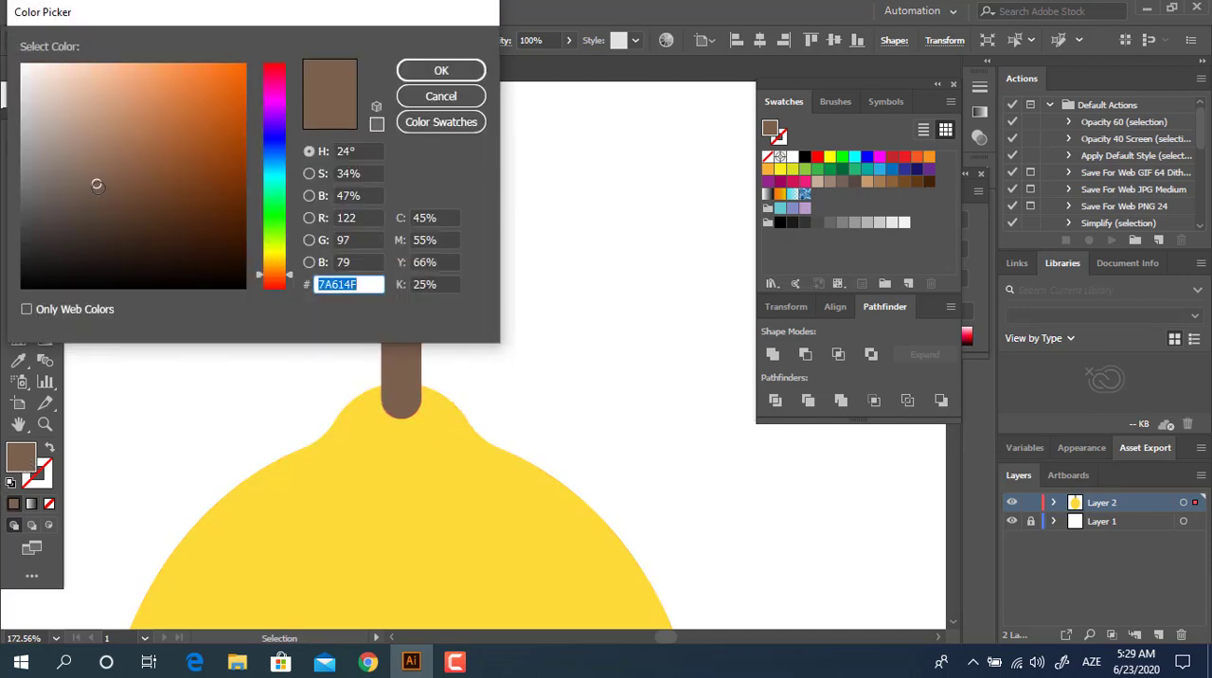
{"action": "left_click_drag", "start_coordinate": [97, 185], "coordinate": [95, 210]}
{"action": "left_click", "coordinate": [441, 71]}
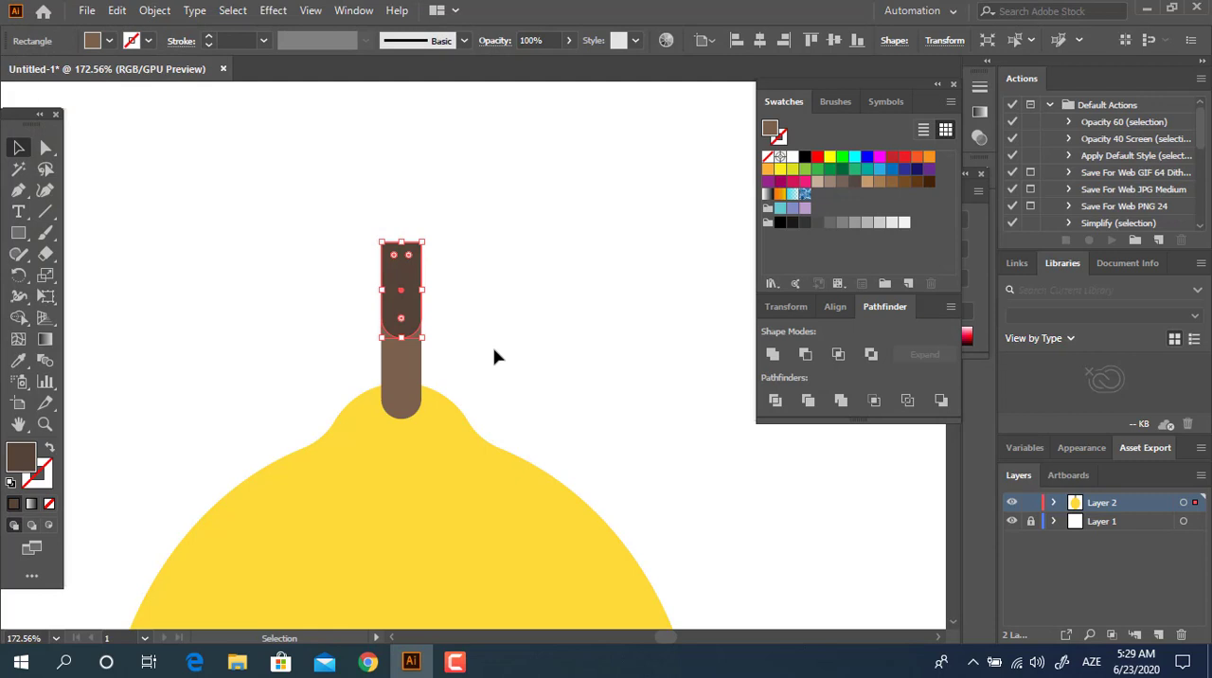
Step: Apply the Unite shape mode to the dark upper stem piece and the lighter stem one at a time
{"action": "left_click", "coordinate": [23, 148]}
{"action": "left_click", "coordinate": [637, 398]}
{"action": "left_click", "coordinate": [769, 356]}
{"action": "left_click", "coordinate": [657, 355]}
{"action": "left_click", "coordinate": [418, 375]}
{"action": "left_click", "coordinate": [772, 356]}
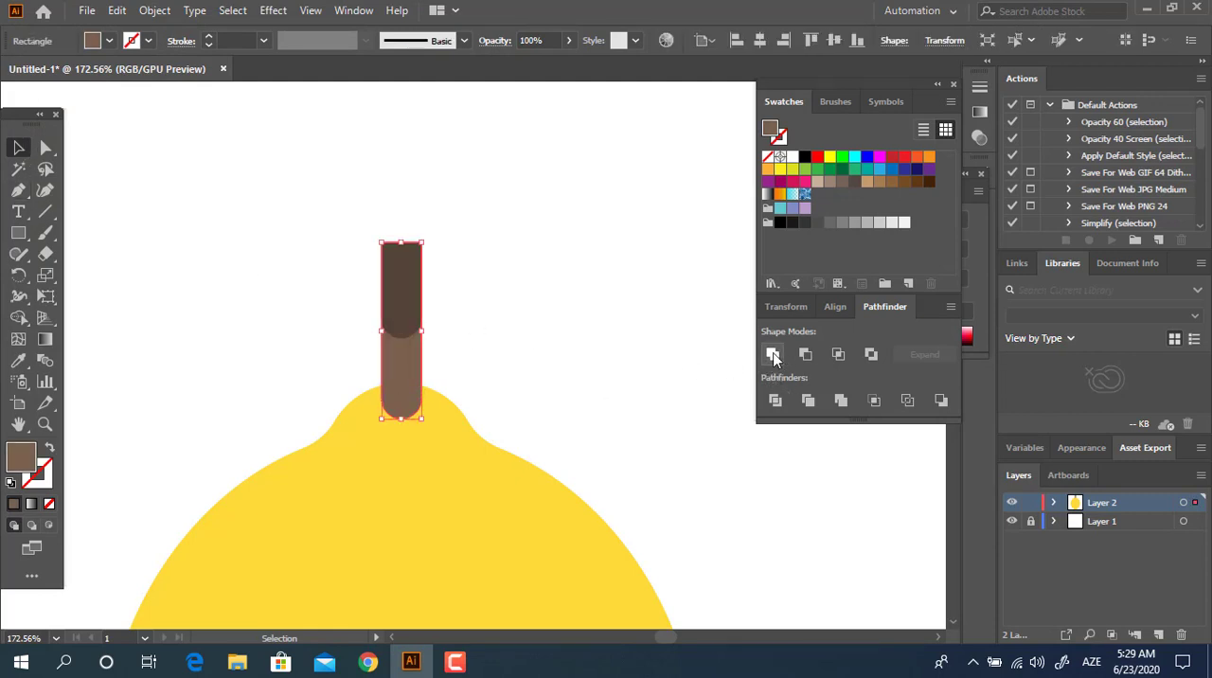
{"action": "left_click", "coordinate": [516, 273]}
Step: Draw a circle wider than the stem over the stem's rounded lower end
{"action": "left_click_drag", "start_coordinate": [516, 270], "coordinate": [193, 360]}
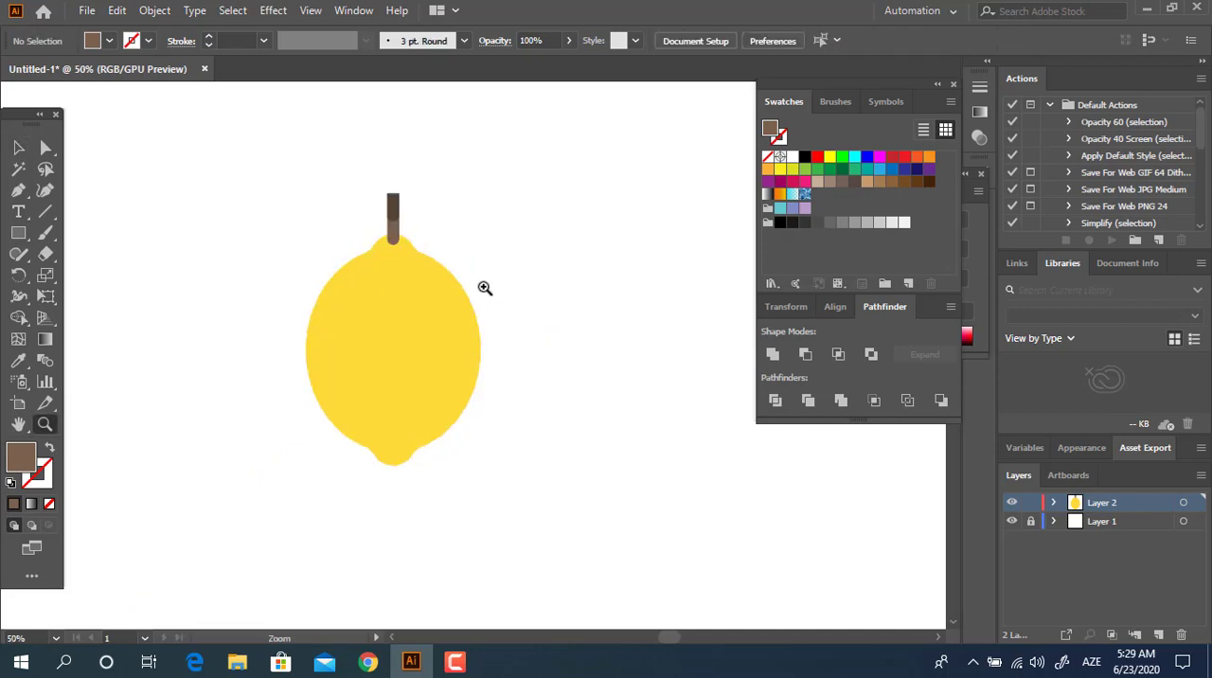
{"action": "left_click_drag", "start_coordinate": [399, 233], "coordinate": [663, 384]}
{"action": "left_click_drag", "start_coordinate": [432, 309], "coordinate": [527, 375]}
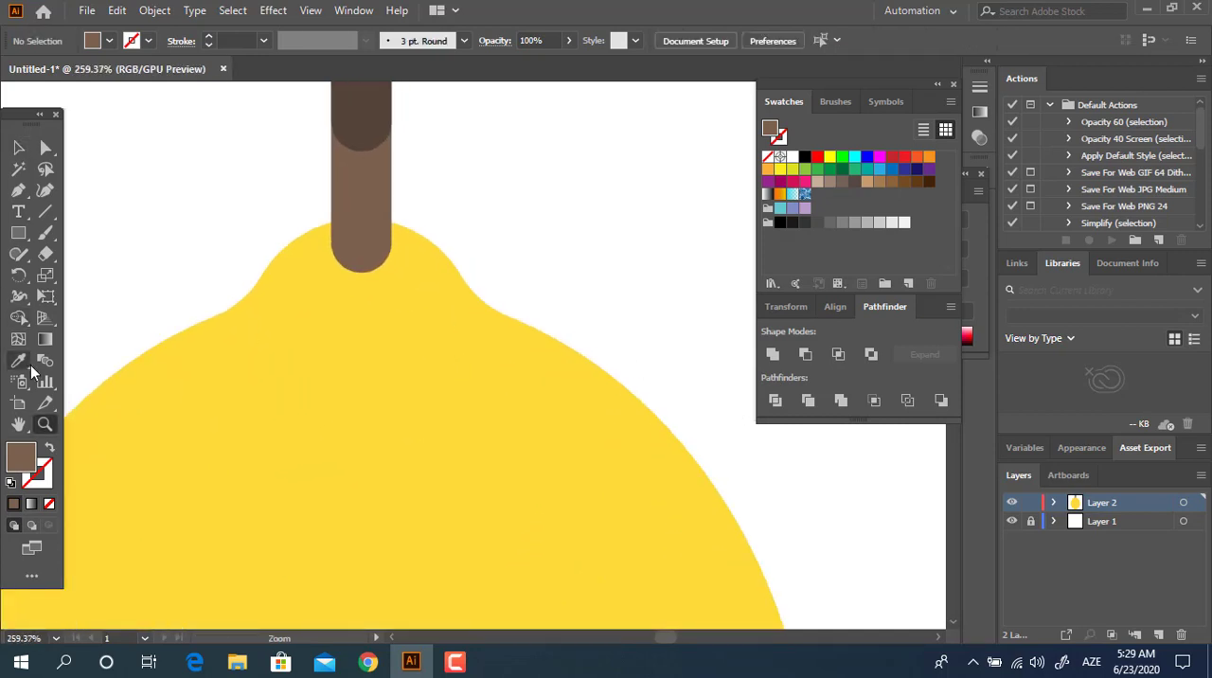
{"action": "left_click_drag", "start_coordinate": [17, 242], "coordinate": [105, 273]}
{"action": "left_click_drag", "start_coordinate": [307, 244], "coordinate": [419, 320]}
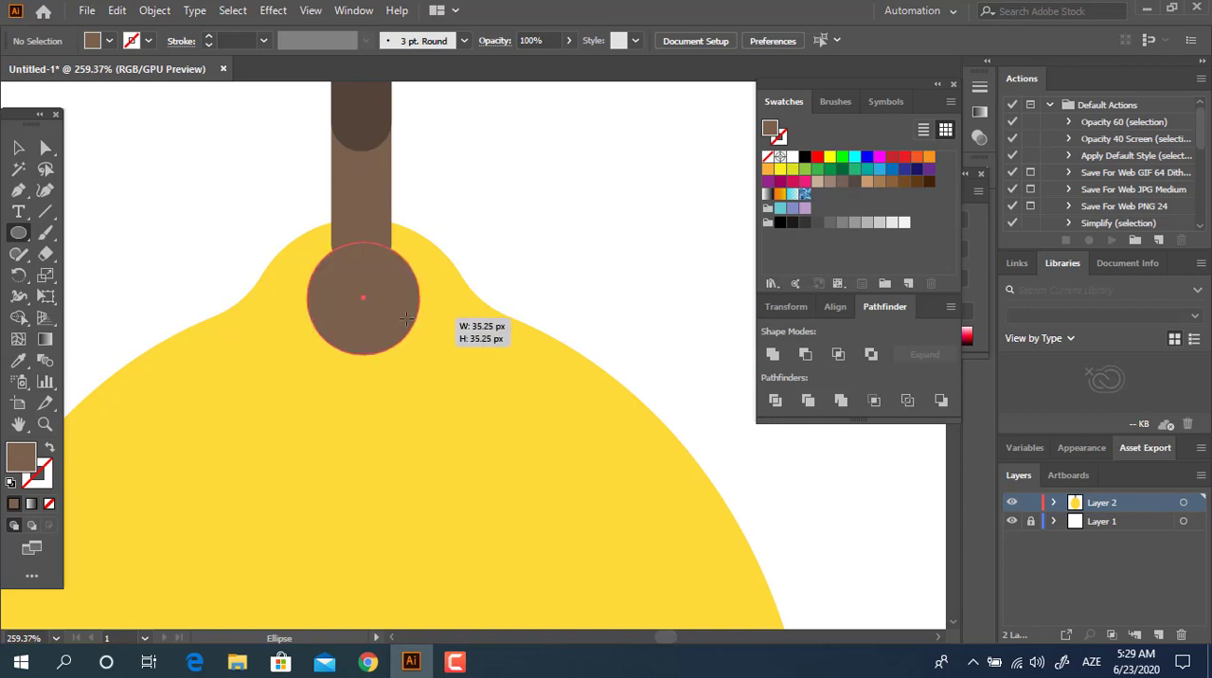
Step: Sample the lemon's yellow for the new circle and lighten its fill to pale yellow FFFC97
{"action": "left_click", "coordinate": [24, 364]}
{"action": "left_click", "coordinate": [114, 411]}
{"action": "double_click", "coordinate": [21, 459]}
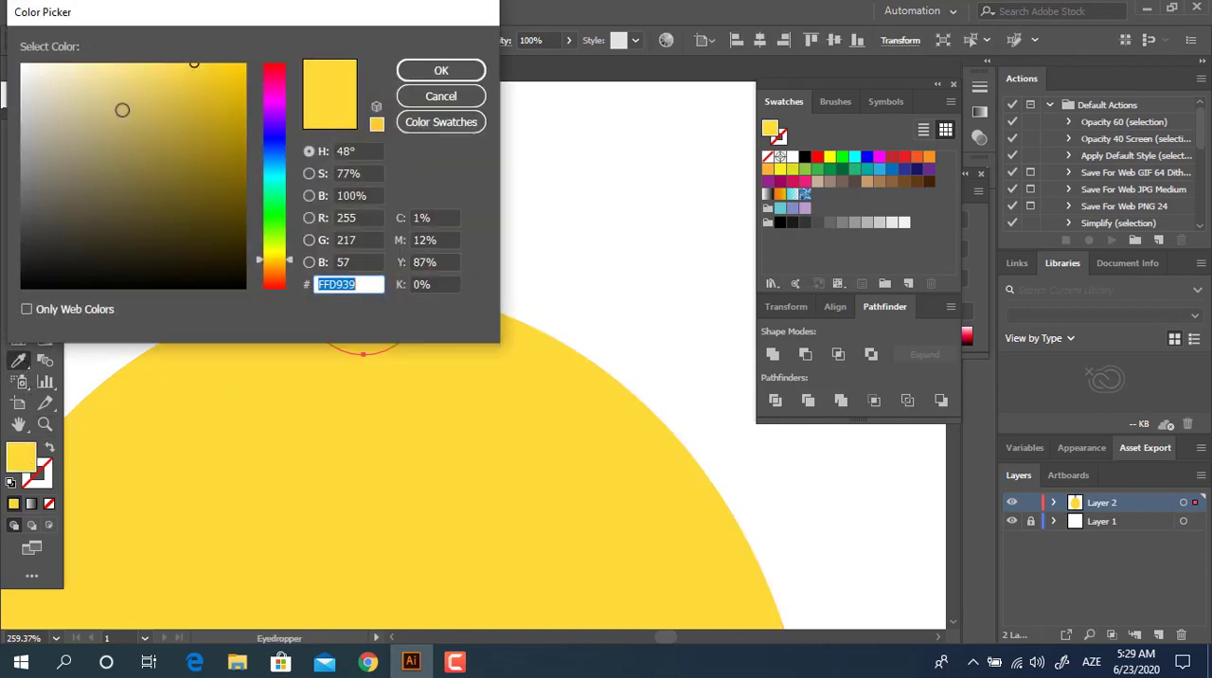
{"action": "left_click", "coordinate": [119, 68]}
{"action": "left_click_drag", "start_coordinate": [280, 265], "coordinate": [281, 252]}
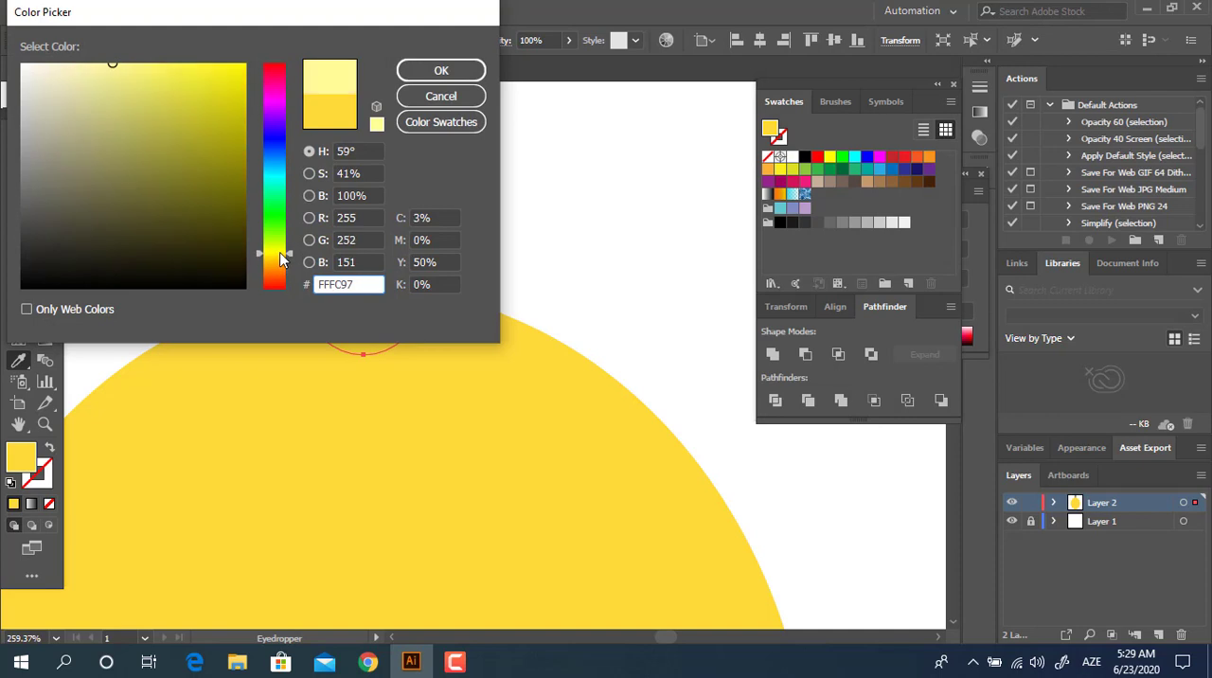
{"action": "left_click", "coordinate": [454, 74]}
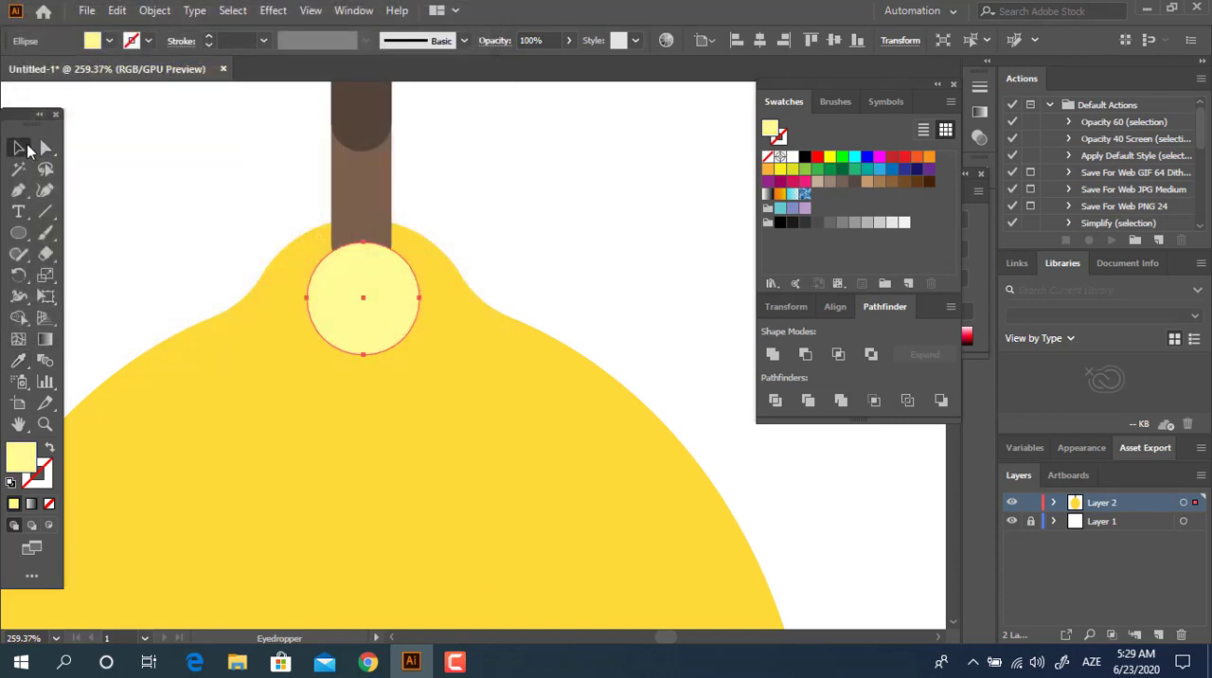
Step: Move the pale yellow circle slightly upward and center it horizontally with the stem and lemon body
{"action": "left_click", "coordinate": [19, 147]}
{"action": "left_click_drag", "start_coordinate": [372, 297], "coordinate": [370, 284]}
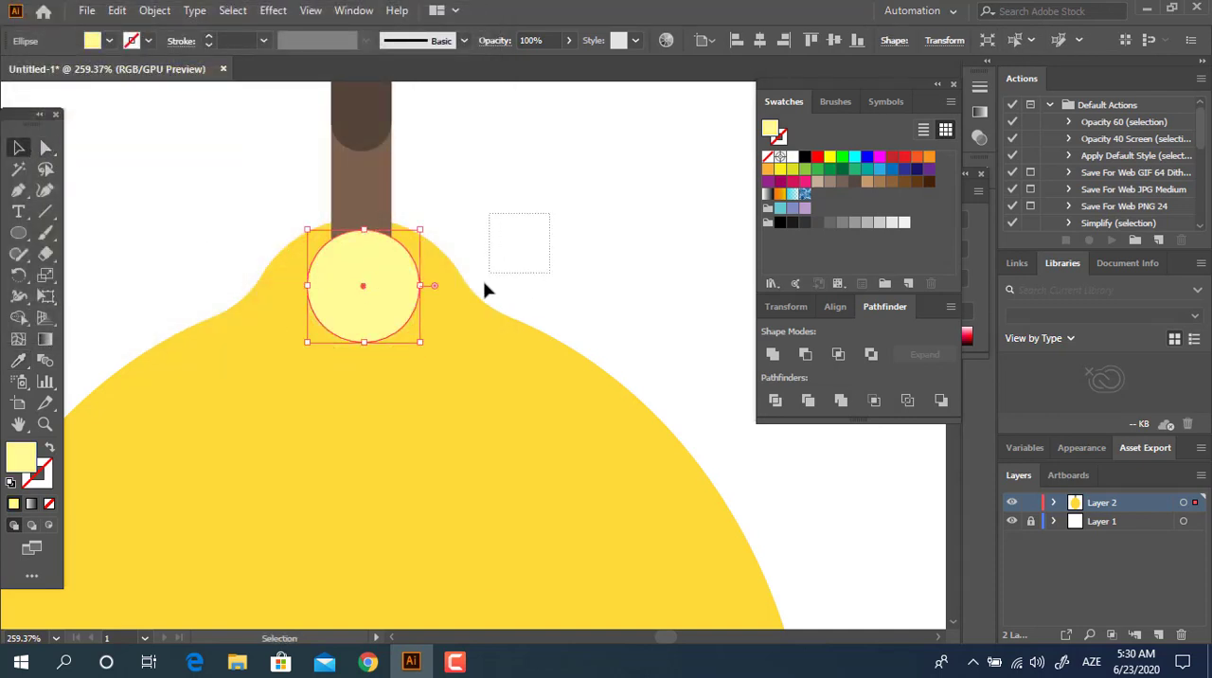
{"action": "left_click_drag", "start_coordinate": [214, 372], "coordinate": [214, 372]}
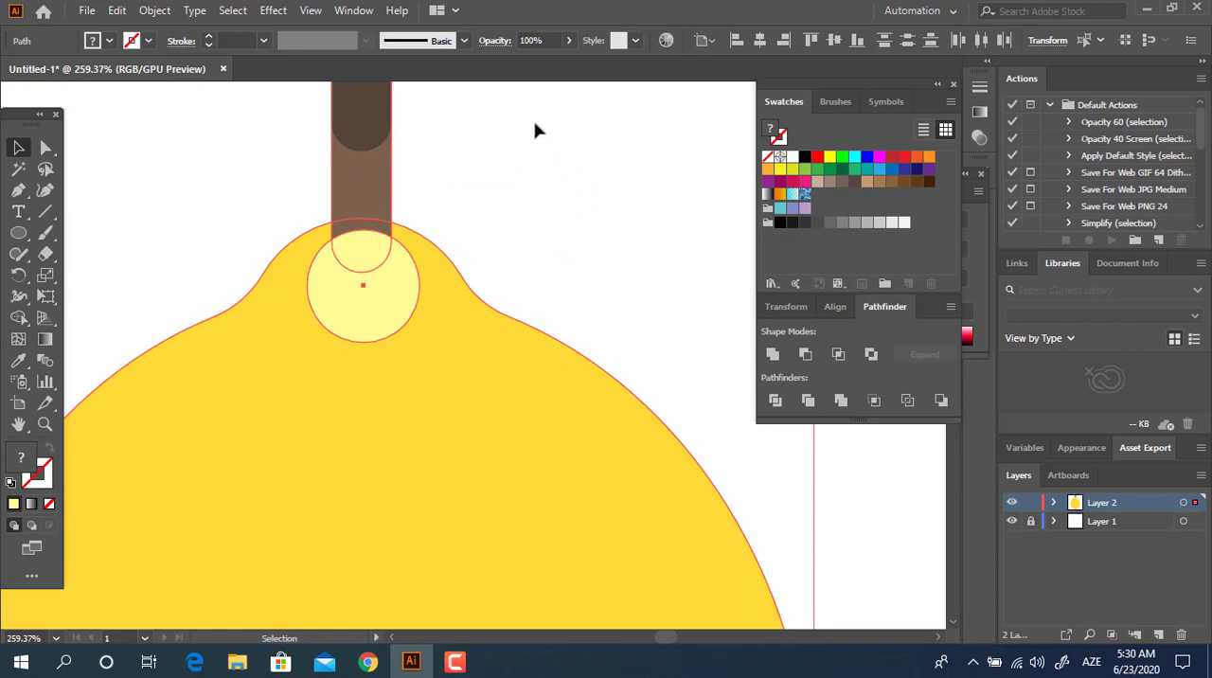
{"action": "left_click", "coordinate": [684, 198]}
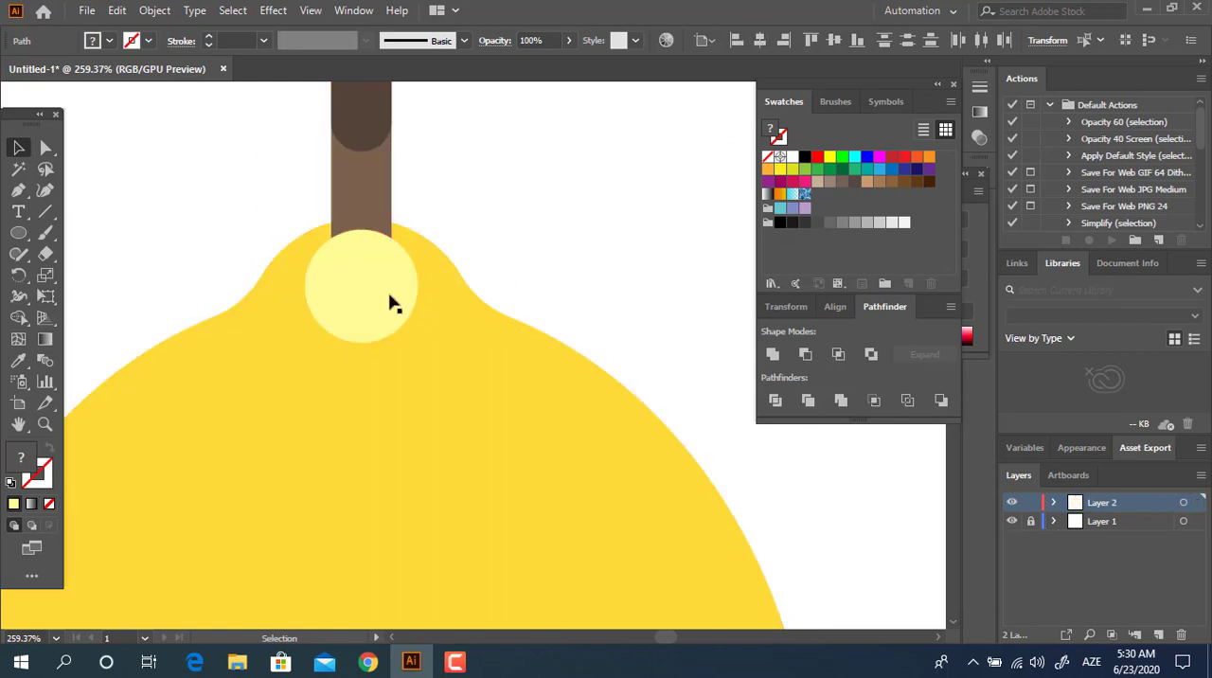
Step: Widen the pale yellow circle evenly about its center into an ellipse and send it behind the stem
{"action": "left_click", "coordinate": [387, 293]}
{"action": "left_click_drag", "start_coordinate": [421, 290], "coordinate": [432, 285]}
{"action": "key", "text": "a"}
{"action": "key", "text": "ctrl+bracketleft"}
{"action": "key", "text": "v"}
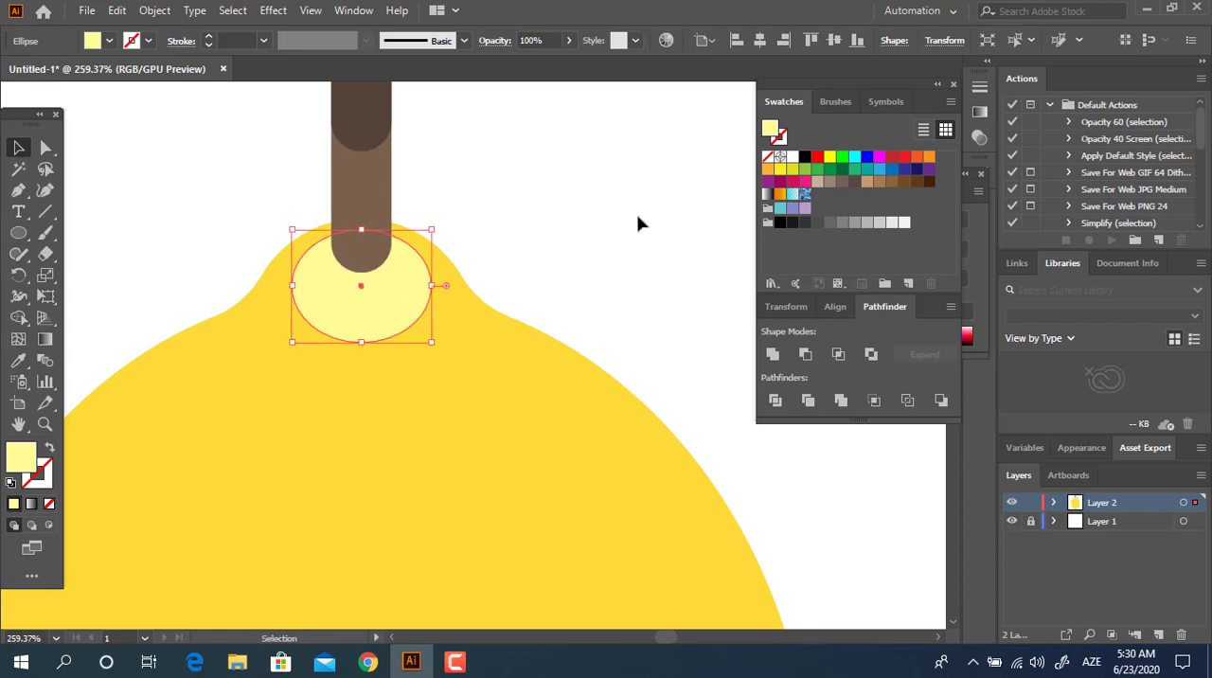
Step: Flatten the pale yellow ellipse and position it around the stem's rounded lower end
{"action": "left_click", "coordinate": [621, 237]}
{"action": "left_click_drag", "start_coordinate": [379, 316], "coordinate": [402, 284]}
{"action": "left_click", "coordinate": [663, 244]}
{"action": "left_click", "coordinate": [393, 305]}
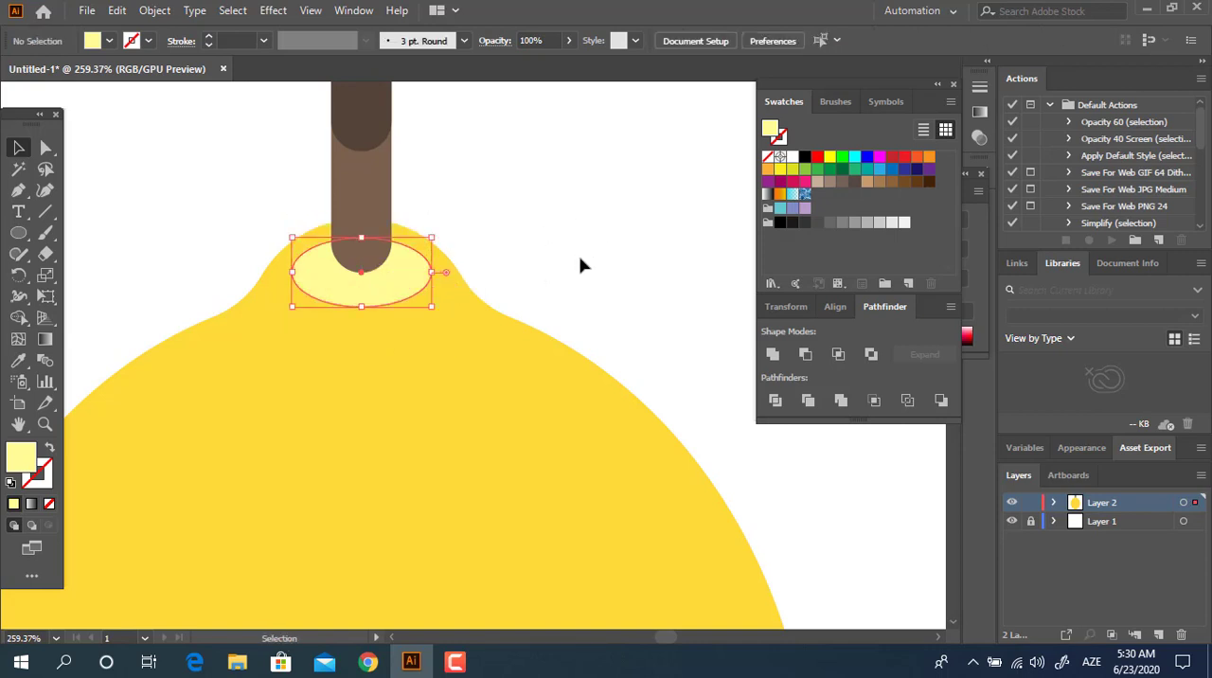
Step: Shrink the pale yellow ellipse further in height and width so it closely surrounds the stem's base
{"action": "key", "text": "z"}
{"action": "left_click_drag", "start_coordinate": [629, 236], "coordinate": [241, 400]}
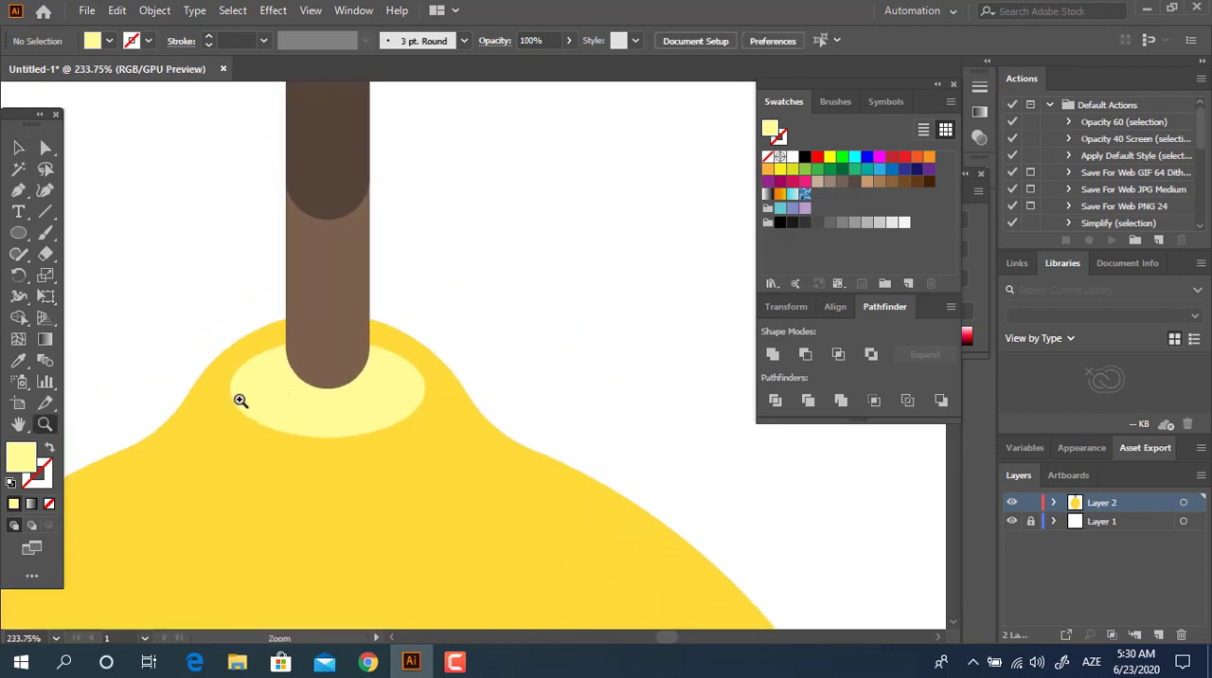
{"action": "left_click", "coordinate": [18, 147]}
{"action": "left_click", "coordinate": [333, 428]}
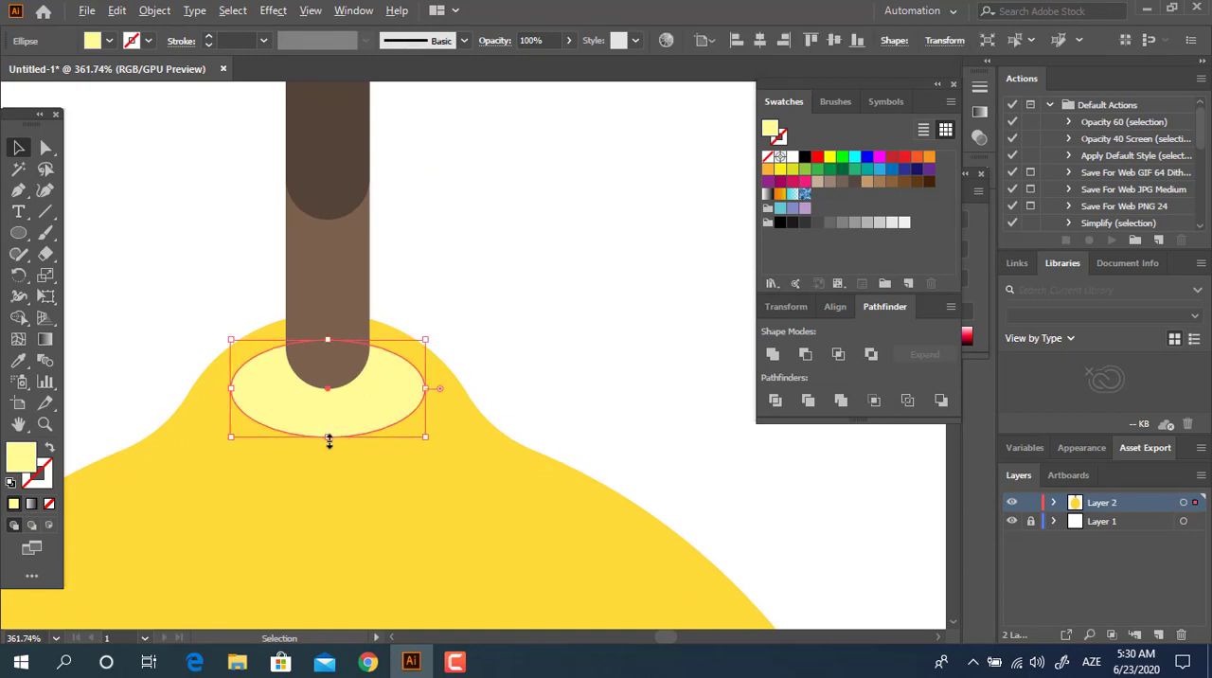
{"action": "left_click_drag", "start_coordinate": [330, 438], "coordinate": [328, 401]}
{"action": "left_click", "coordinate": [581, 346]}
{"action": "left_click", "coordinate": [422, 384]}
{"action": "left_click", "coordinate": [382, 412]}
Step: Recolor the small ellipse around the stem's base orange, FFAA3B
{"action": "left_click", "coordinate": [16, 363]}
{"action": "left_click", "coordinate": [161, 474]}
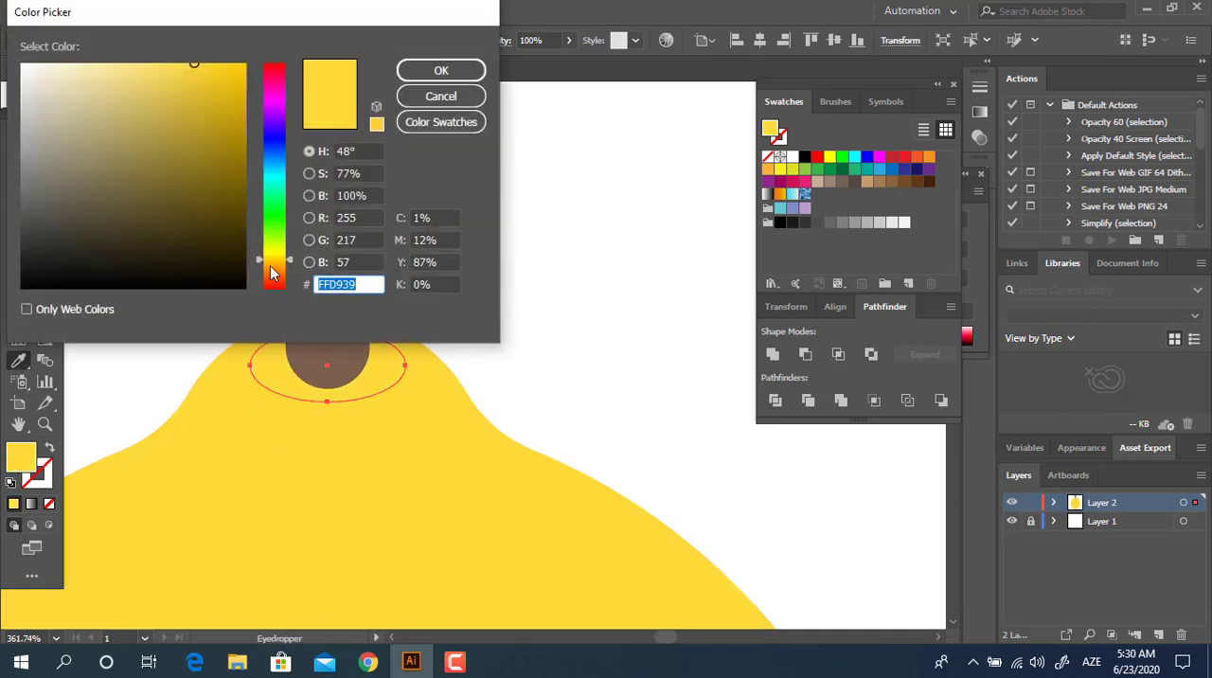
{"action": "left_click_drag", "start_coordinate": [272, 274], "coordinate": [274, 268]}
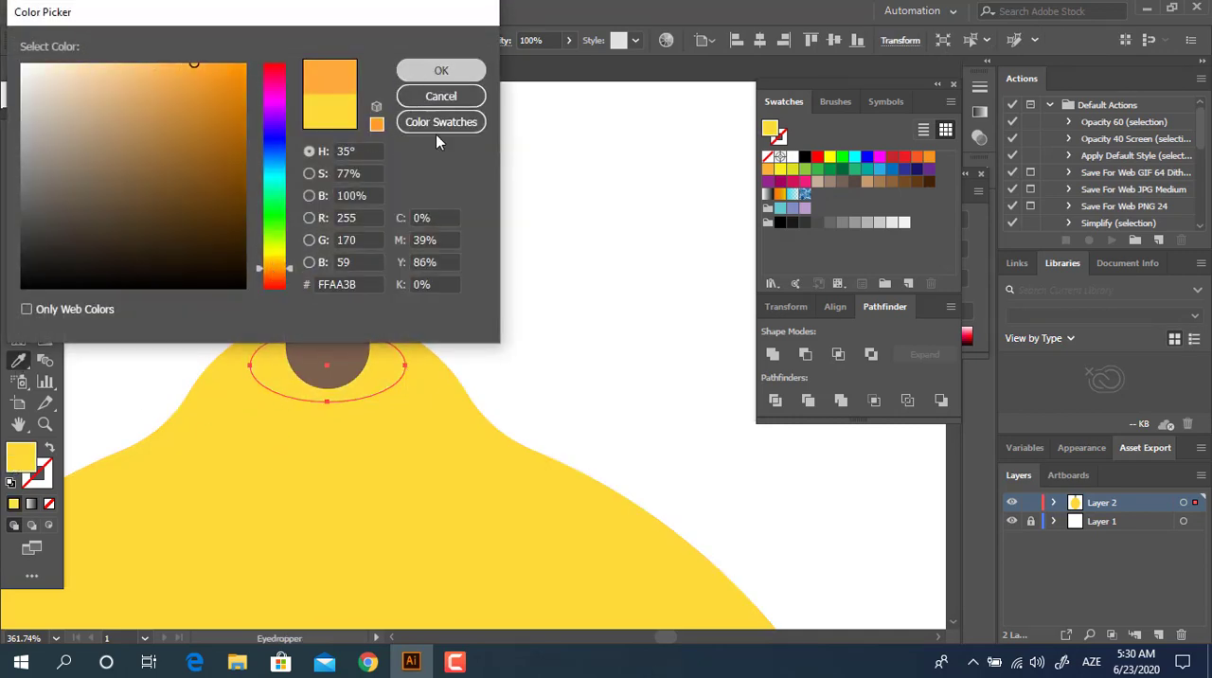
{"action": "left_click", "coordinate": [441, 72]}
{"action": "key", "text": "z"}
{"action": "left_click_drag", "start_coordinate": [512, 272], "coordinate": [220, 326]}
{"action": "left_click_drag", "start_coordinate": [322, 392], "coordinate": [239, 287]}
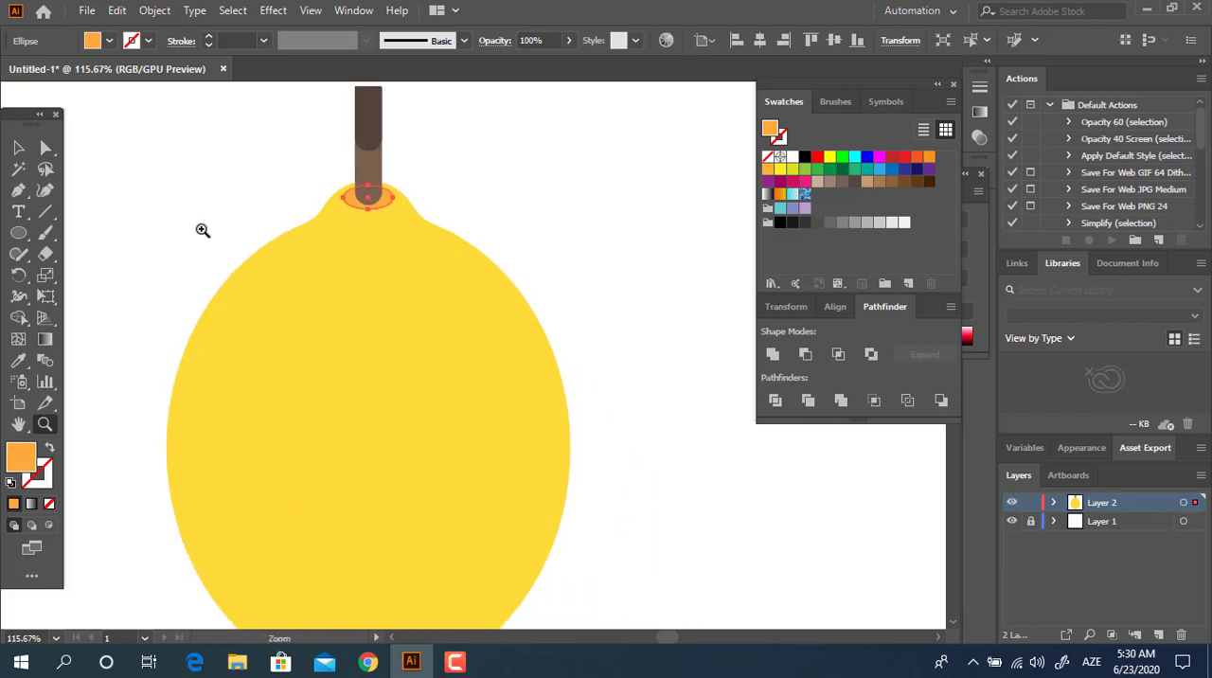
{"action": "left_click", "coordinate": [18, 147]}
{"action": "left_click", "coordinate": [678, 233]}
Step: Draw a large upright orange ellipse offset to the upper left, overlapping most of the lemon body
{"action": "left_click_drag", "start_coordinate": [602, 281], "coordinate": [530, 279]}
{"action": "left_click_drag", "start_coordinate": [540, 236], "coordinate": [531, 231]}
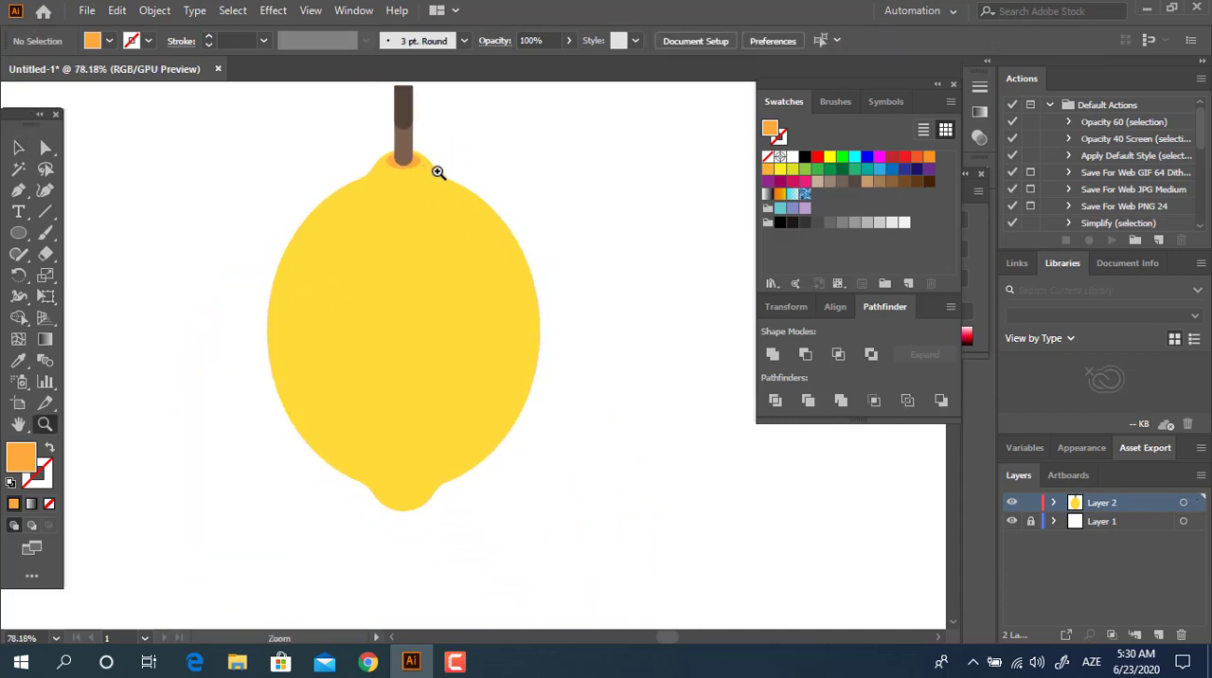
{"action": "left_click_drag", "start_coordinate": [437, 173], "coordinate": [615, 315]}
{"action": "left_click_drag", "start_coordinate": [617, 317], "coordinate": [662, 403]}
{"action": "left_click_drag", "start_coordinate": [426, 230], "coordinate": [384, 299]}
{"action": "left_click_drag", "start_coordinate": [443, 341], "coordinate": [422, 356]}
{"action": "left_click_drag", "start_coordinate": [460, 369], "coordinate": [446, 427]}
{"action": "left_click_drag", "start_coordinate": [244, 156], "coordinate": [478, 473]}
{"action": "key", "text": "v"}
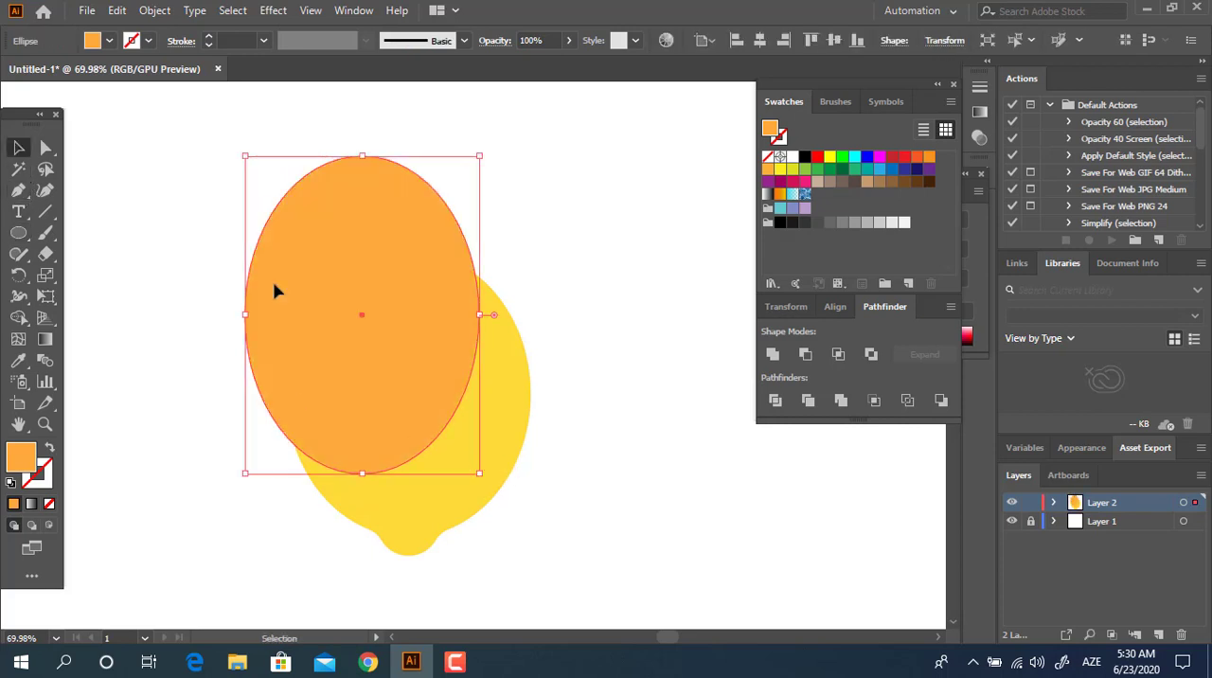
Step: Save the lemon body's yellow (R=255 G=217 B=57) and the large ellipse's orange as new color swatches
{"action": "left_click", "coordinate": [514, 438]}
{"action": "left_click", "coordinate": [19, 363]}
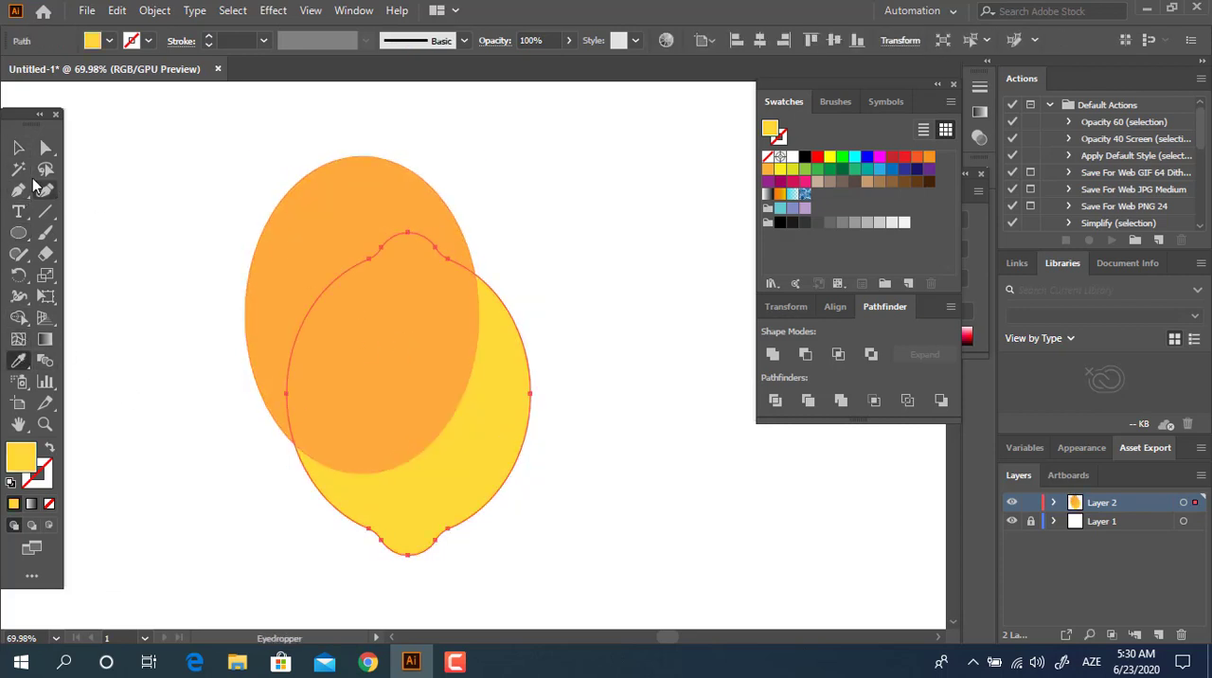
{"action": "left_click", "coordinate": [13, 151]}
{"action": "left_click", "coordinate": [909, 284]}
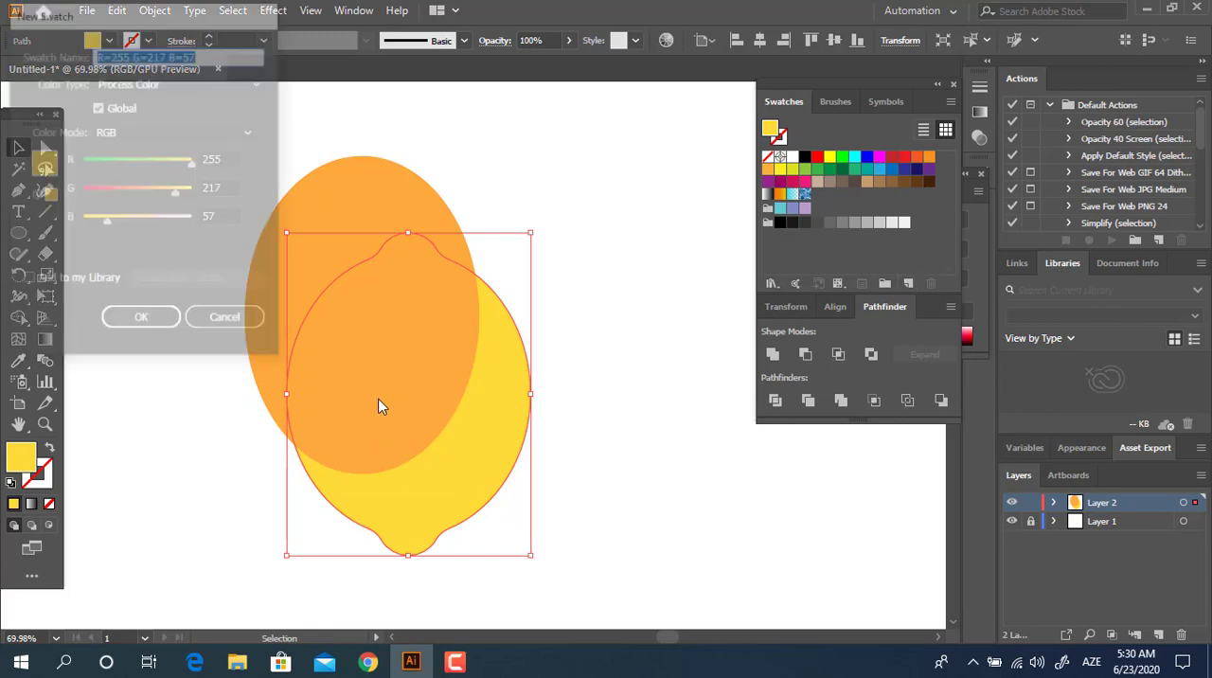
{"action": "key", "text": "Return"}
{"action": "left_click", "coordinate": [470, 367]}
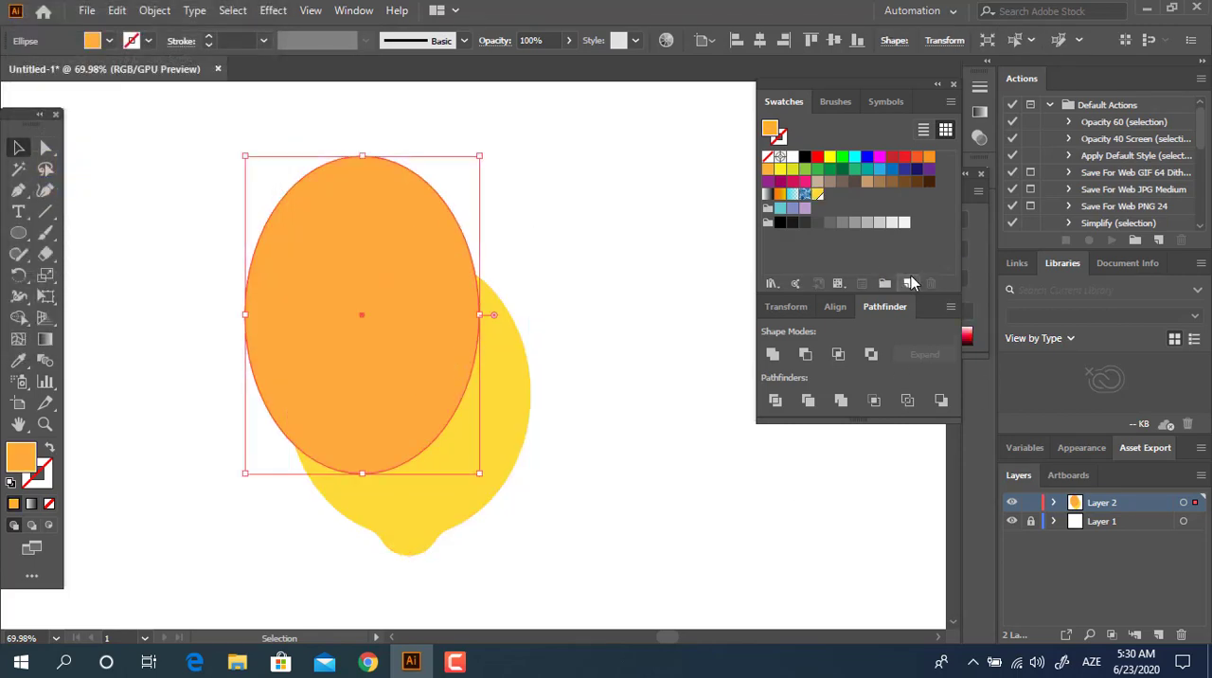
{"action": "left_click", "coordinate": [909, 284]}
{"action": "left_click", "coordinate": [156, 320]}
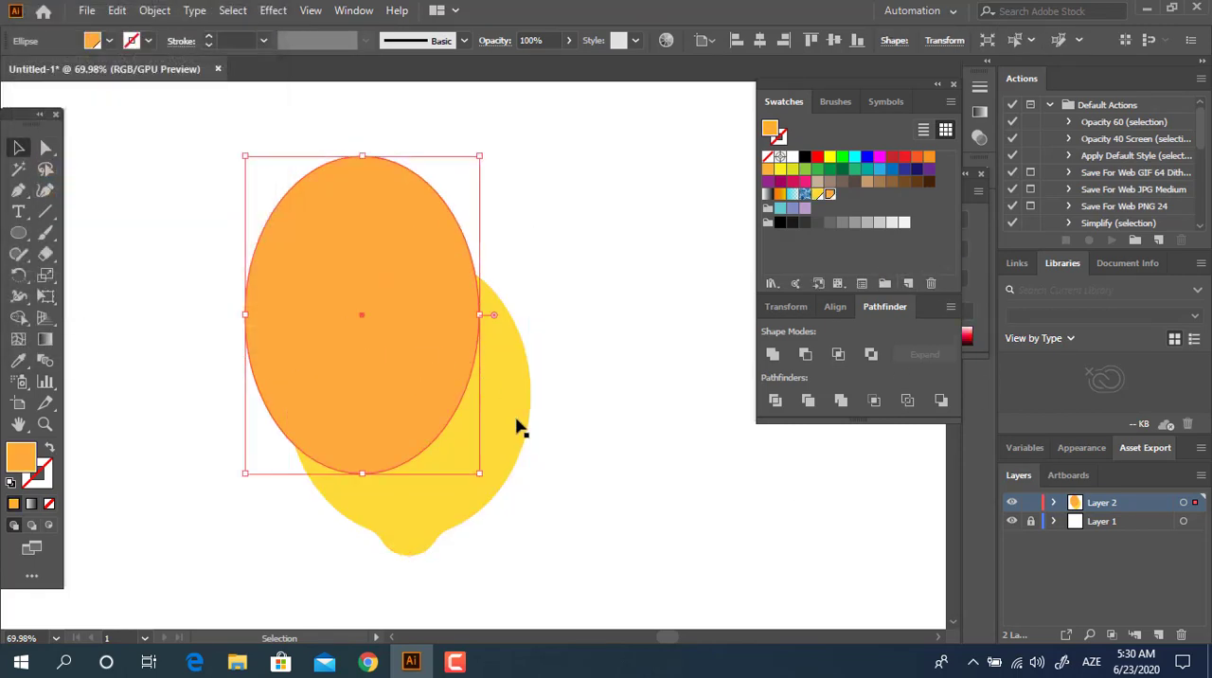
Step: Fill the lemon body with the saved orange swatch and the large ellipse with the saved yellow swatch
{"action": "left_click", "coordinate": [514, 426]}
{"action": "left_click", "coordinate": [831, 195]}
{"action": "left_click", "coordinate": [423, 316]}
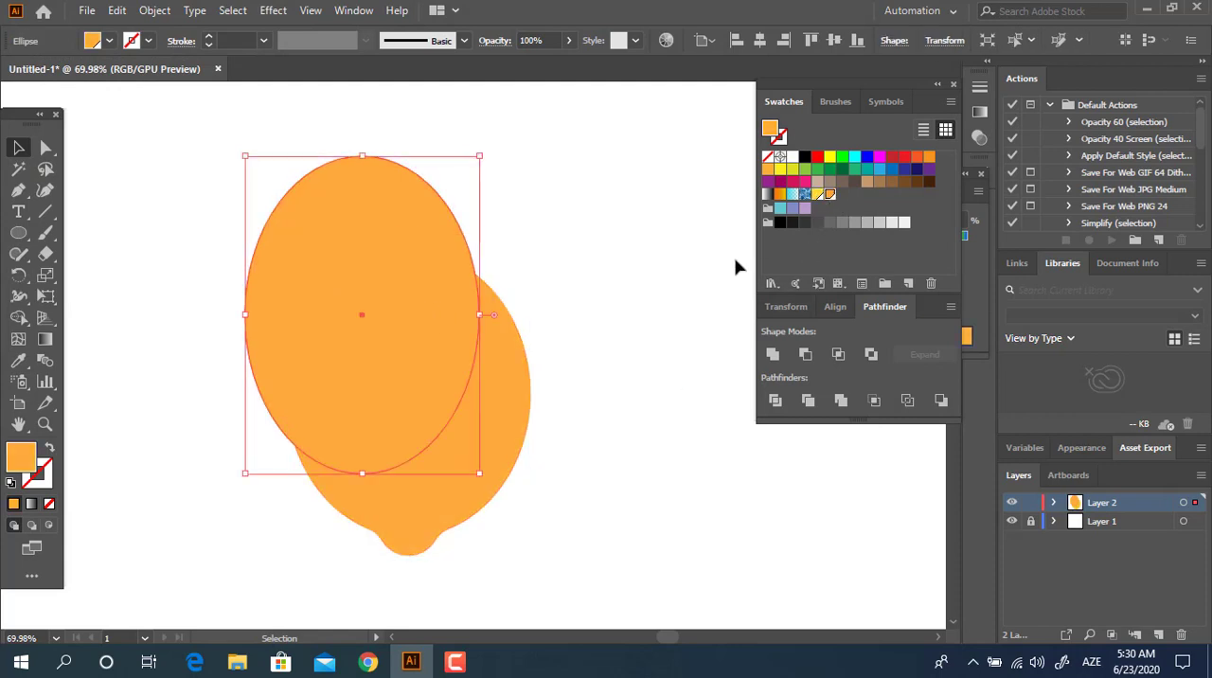
{"action": "left_click", "coordinate": [816, 194]}
{"action": "left_click", "coordinate": [652, 401]}
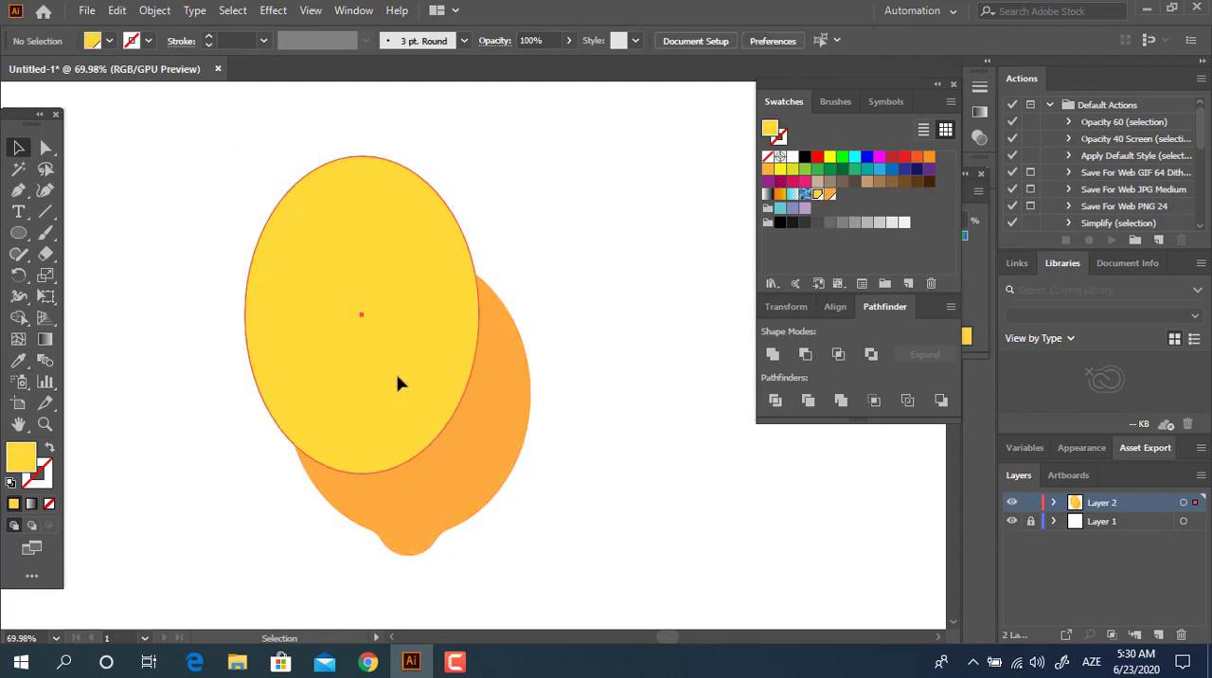
Step: Send the large yellow ellipse behind the stem and the small orange ellipse at its base
{"action": "left_click", "coordinate": [449, 380]}
{"action": "key", "text": "a"}
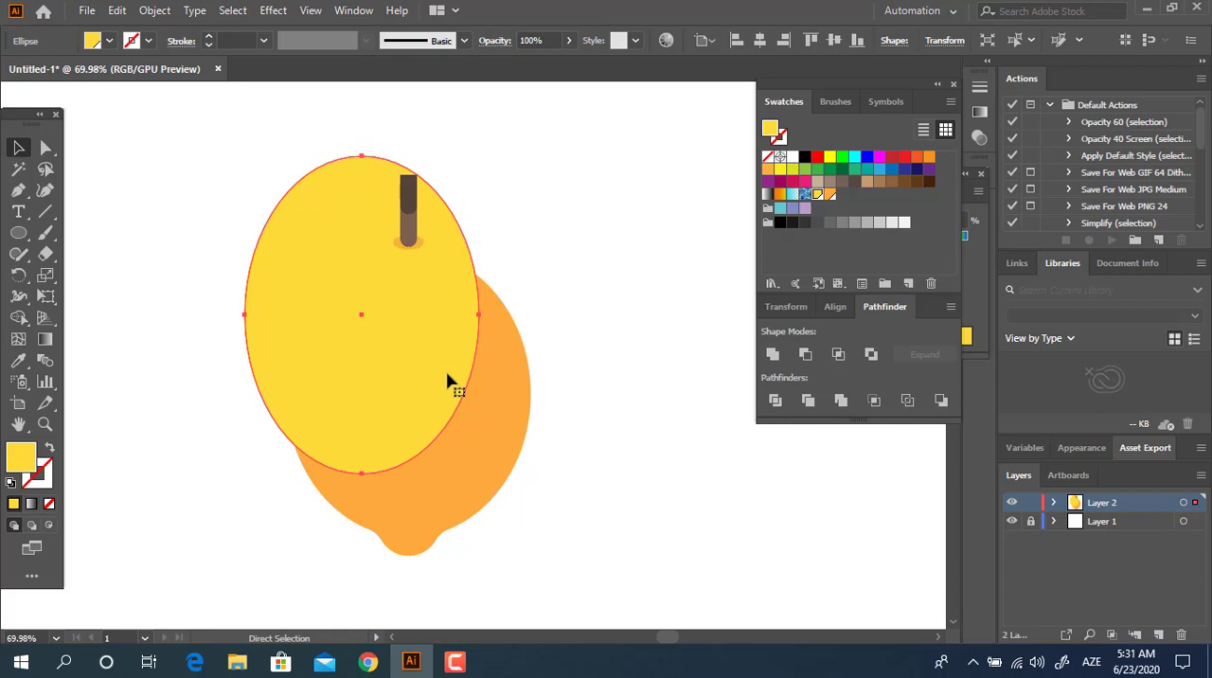
{"action": "key", "text": "v"}
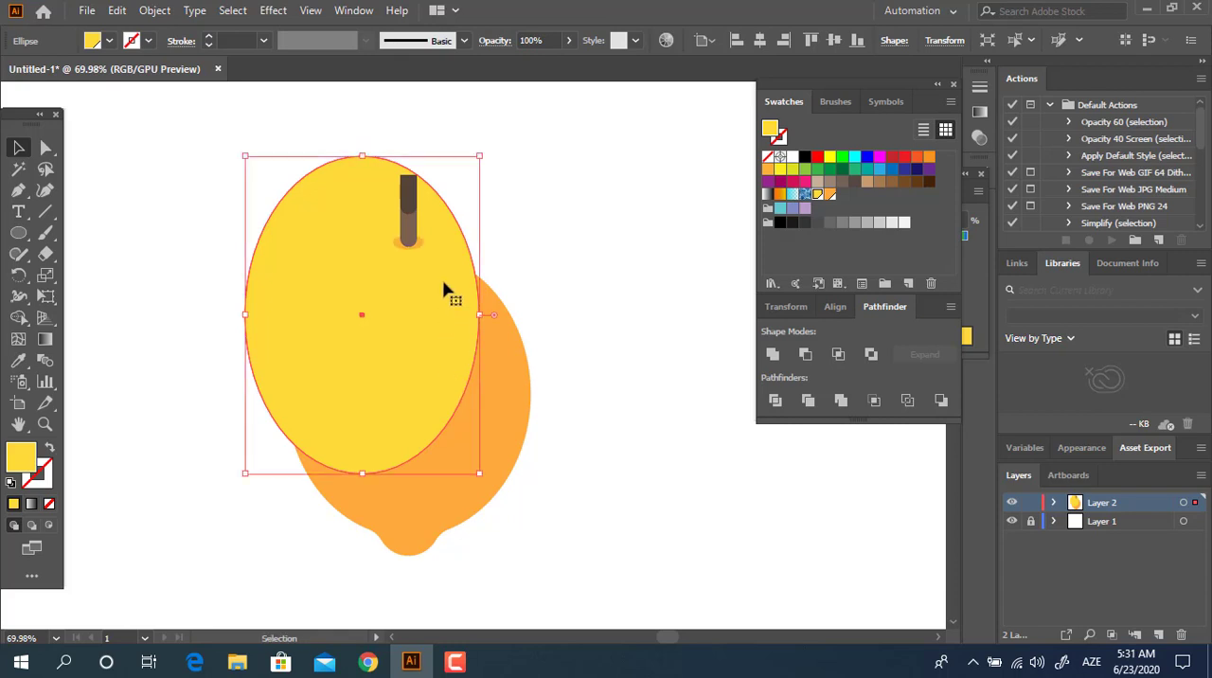
Step: Divide the large yellow ellipse and orange lemon body where they overlap, and delete the yellow piece outside the lemon
{"action": "left_click", "coordinate": [506, 387], "text": "shift"}
{"action": "left_click", "coordinate": [778, 406]}
{"action": "double_click", "coordinate": [360, 351]}
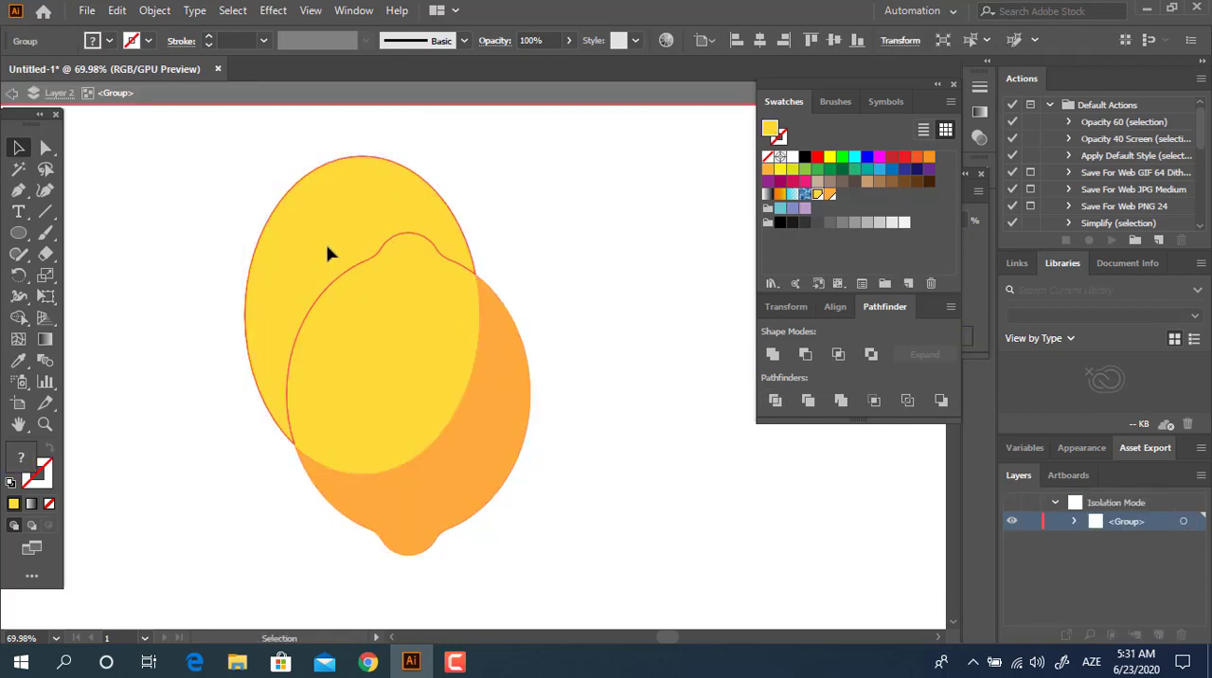
{"action": "left_click", "coordinate": [327, 251]}
{"action": "key", "text": "Delete"}
{"action": "double_click", "coordinate": [623, 354]}
Step: Draw a small upright ellipse as a highlight on the lemon's upper left and fill it with pale yellow
{"action": "key", "text": "z"}
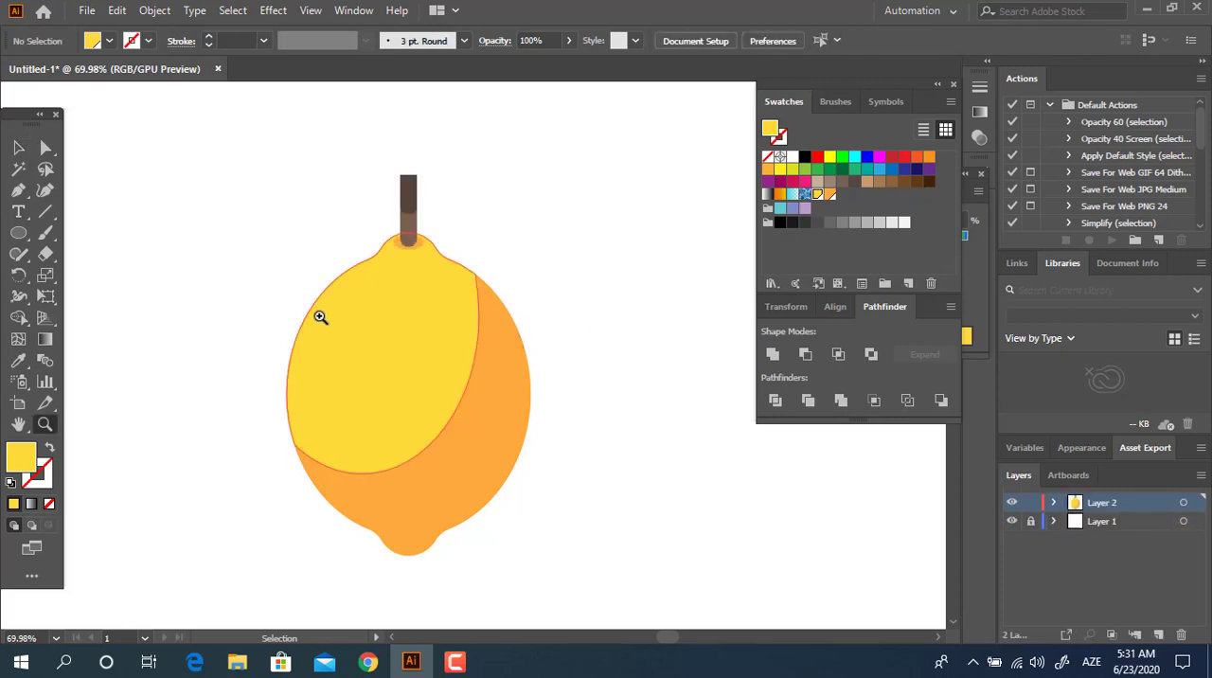
{"action": "left_click_drag", "start_coordinate": [328, 318], "coordinate": [372, 389]}
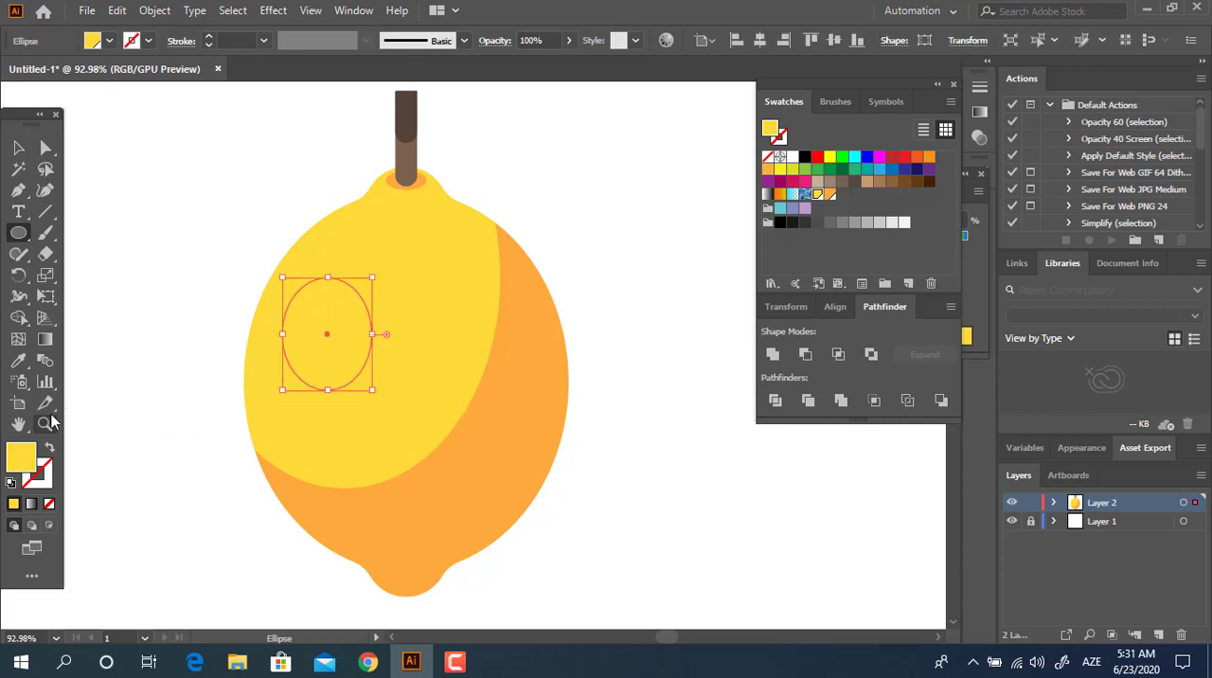
{"action": "double_click", "coordinate": [21, 458]}
{"action": "left_click", "coordinate": [123, 62]}
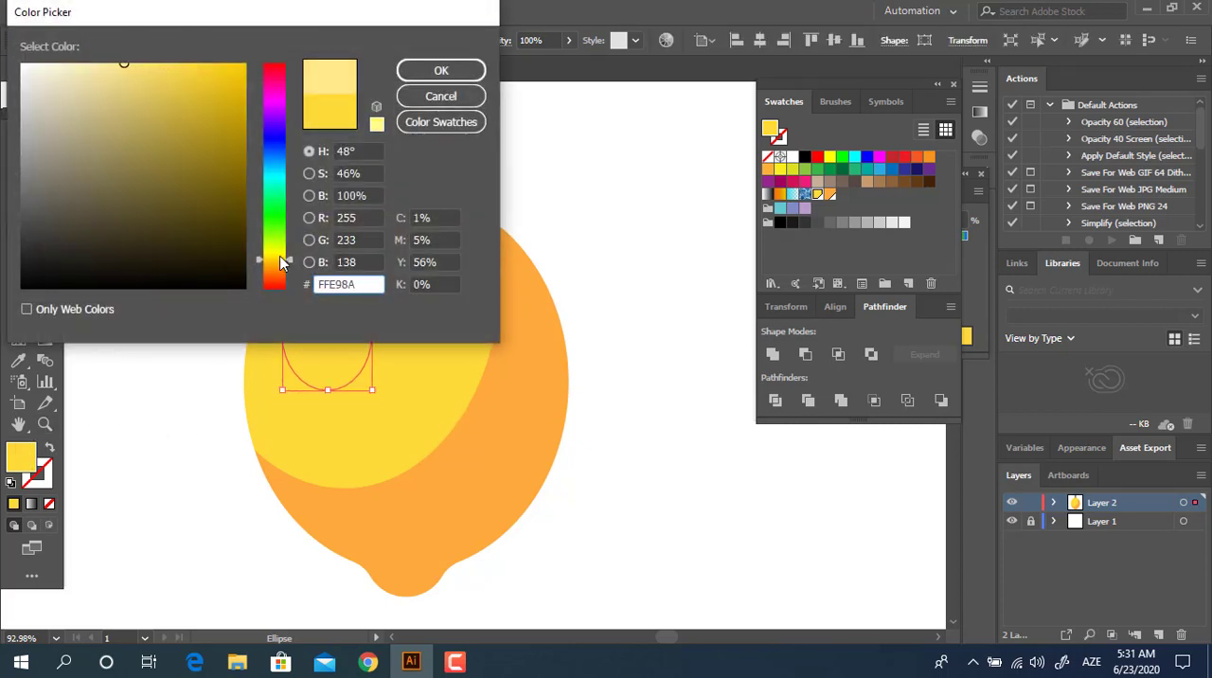
{"action": "left_click_drag", "start_coordinate": [280, 258], "coordinate": [275, 250]}
{"action": "left_click", "coordinate": [423, 68]}
{"action": "key", "text": "z"}
{"action": "left_click_drag", "start_coordinate": [466, 256], "coordinate": [411, 389]}
{"action": "left_click", "coordinate": [18, 146]}
{"action": "left_click", "coordinate": [619, 438]}
Step: Draw a small circle over the boundary between yellow and orange and give it the body's sampled orange
{"action": "key", "text": "z"}
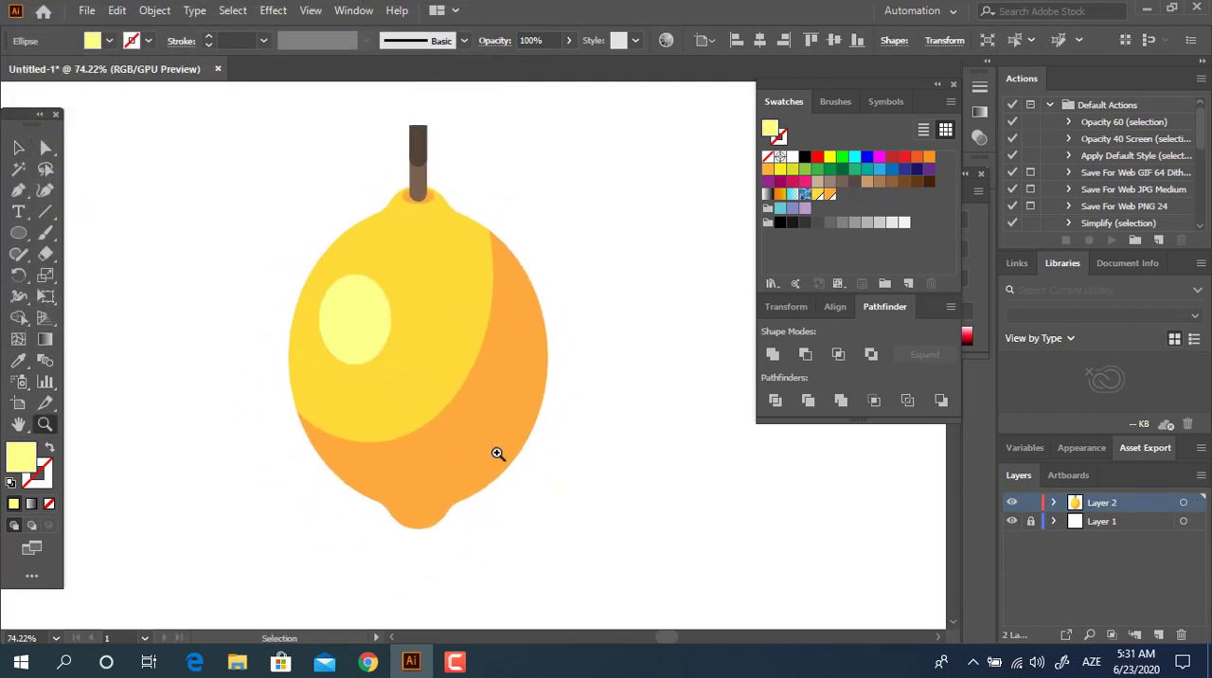
{"action": "left_click_drag", "start_coordinate": [497, 454], "coordinate": [543, 468]}
{"action": "left_click", "coordinate": [18, 233]}
{"action": "left_click_drag", "start_coordinate": [392, 328], "coordinate": [474, 406]}
{"action": "left_click", "coordinate": [18, 361]}
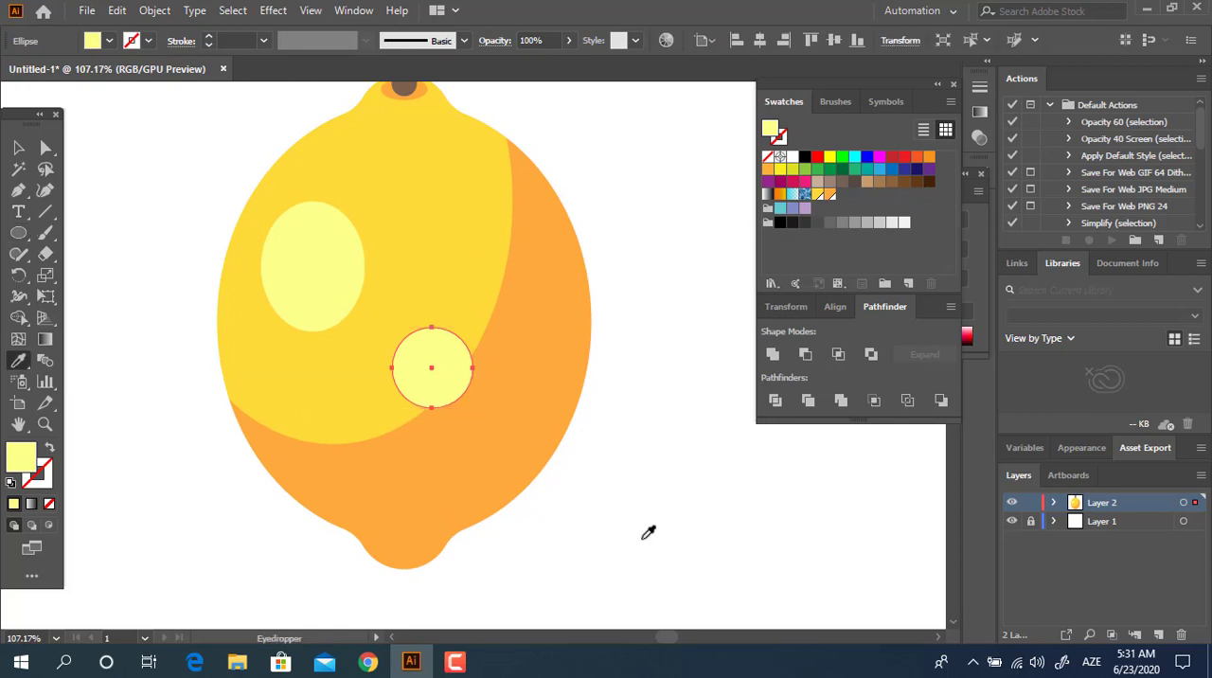
{"action": "left_click", "coordinate": [413, 458]}
Step: Place the orange circle along the shading's inner edge and add a smaller orange copy above it
{"action": "left_click_drag", "start_coordinate": [468, 373], "coordinate": [508, 305]}
{"action": "left_click", "coordinate": [739, 489]}
{"action": "left_click_drag", "start_coordinate": [514, 345], "coordinate": [492, 330]}
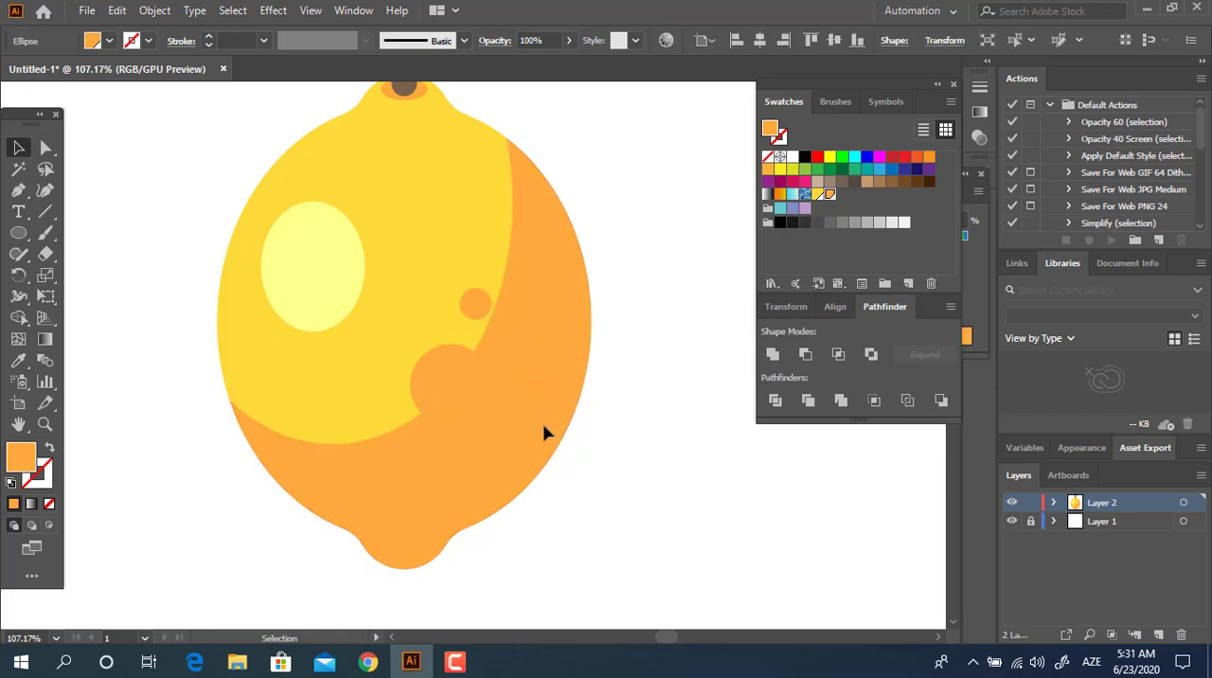
{"action": "left_click", "coordinate": [685, 537]}
Step: Draw a wide horizontal orange ellipse covering the lemon's neck and the stem base
{"action": "key", "text": "z"}
{"action": "left_click_drag", "start_coordinate": [685, 536], "coordinate": [491, 571]}
{"action": "key", "text": "space"}
{"action": "left_click_drag", "start_coordinate": [518, 574], "coordinate": [486, 503]}
{"action": "key", "text": "space"}
{"action": "left_click_drag", "start_coordinate": [380, 328], "coordinate": [668, 372]}
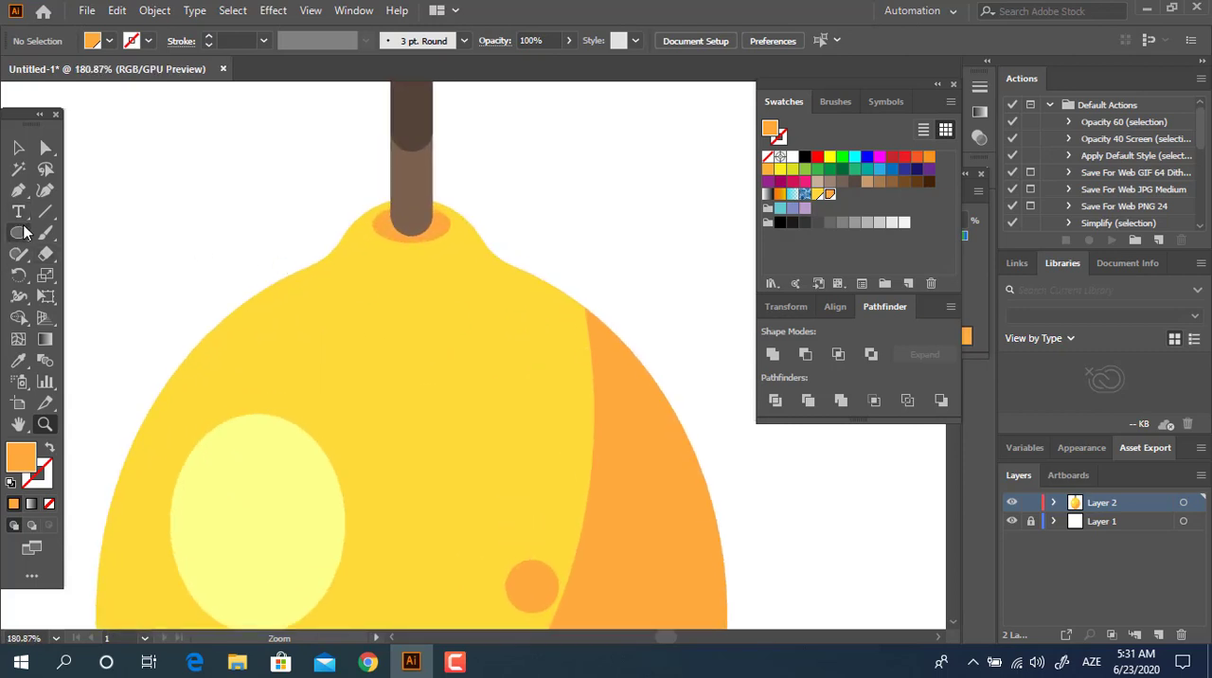
{"action": "left_click", "coordinate": [19, 232]}
{"action": "scroll", "coordinate": [351, 429], "scroll_direction": "up", "scroll_amount": 2}
{"action": "left_click_drag", "start_coordinate": [225, 262], "coordinate": [510, 402]}
{"action": "key", "text": "v"}
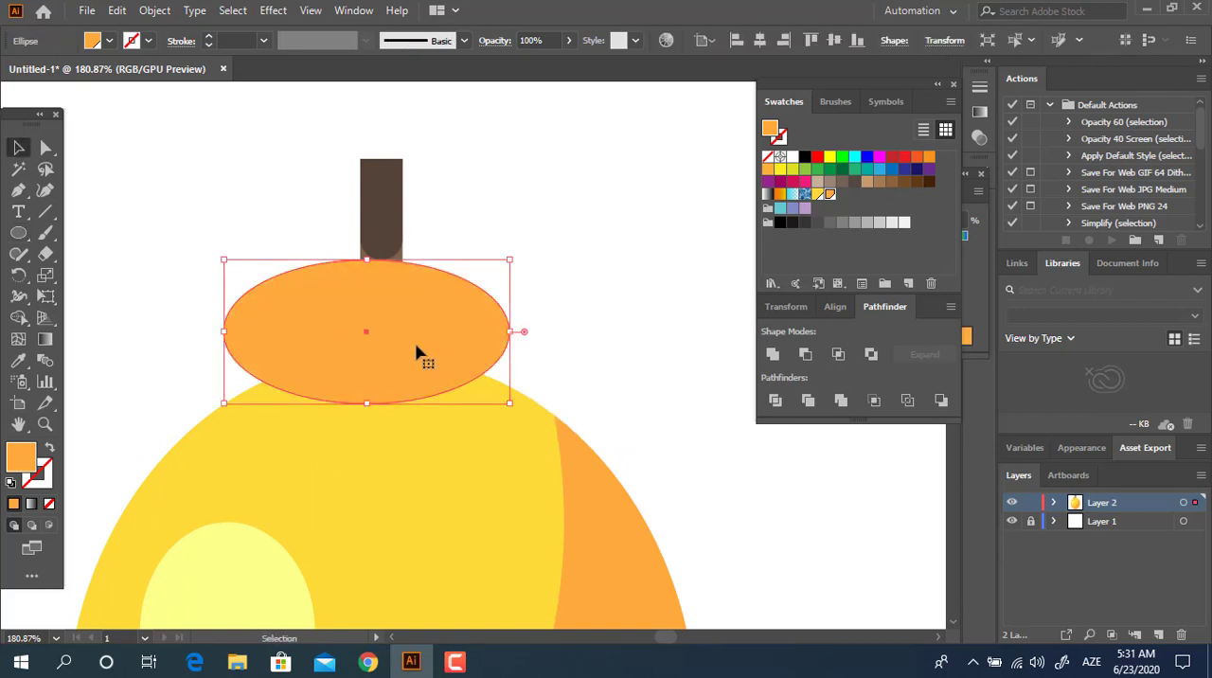
Step: Duplicate the wide ellipse slightly up and left, enlarge and tilt the copy counterclockwise, and select both ellipses
{"action": "left_click_drag", "start_coordinate": [417, 353], "coordinate": [400, 332]}
{"action": "left_click_drag", "start_coordinate": [496, 311], "coordinate": [544, 311]}
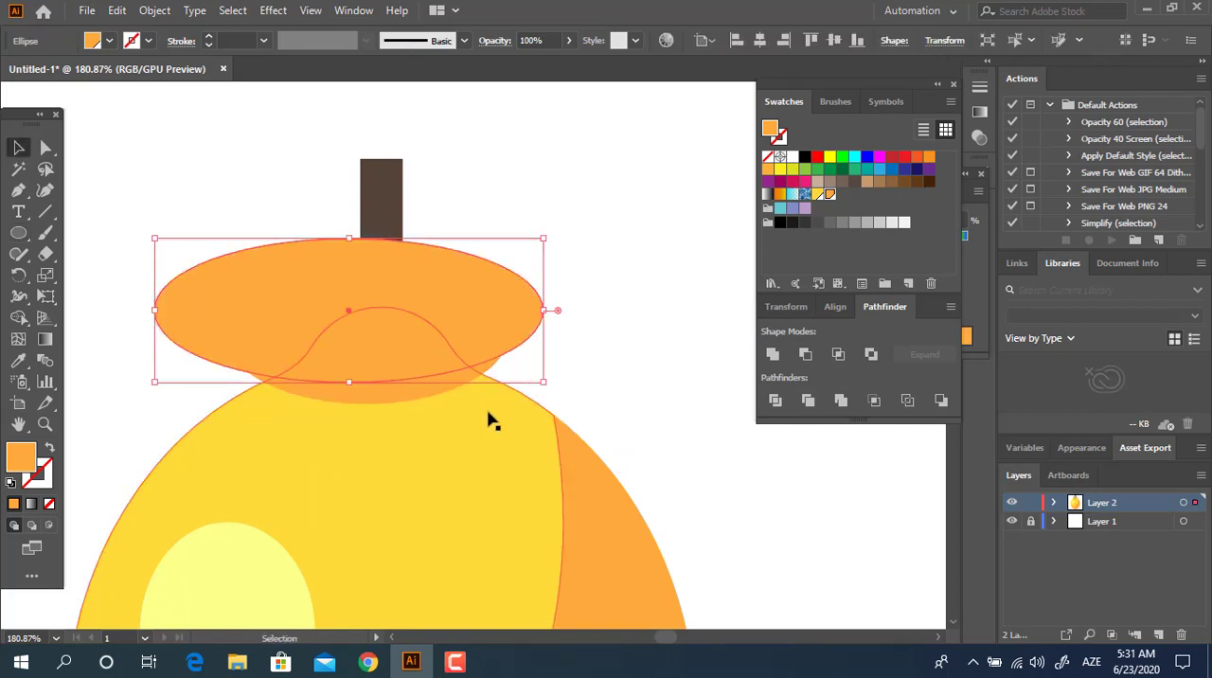
{"action": "left_click_drag", "start_coordinate": [550, 384], "coordinate": [570, 349]}
{"action": "left_click", "coordinate": [564, 370]}
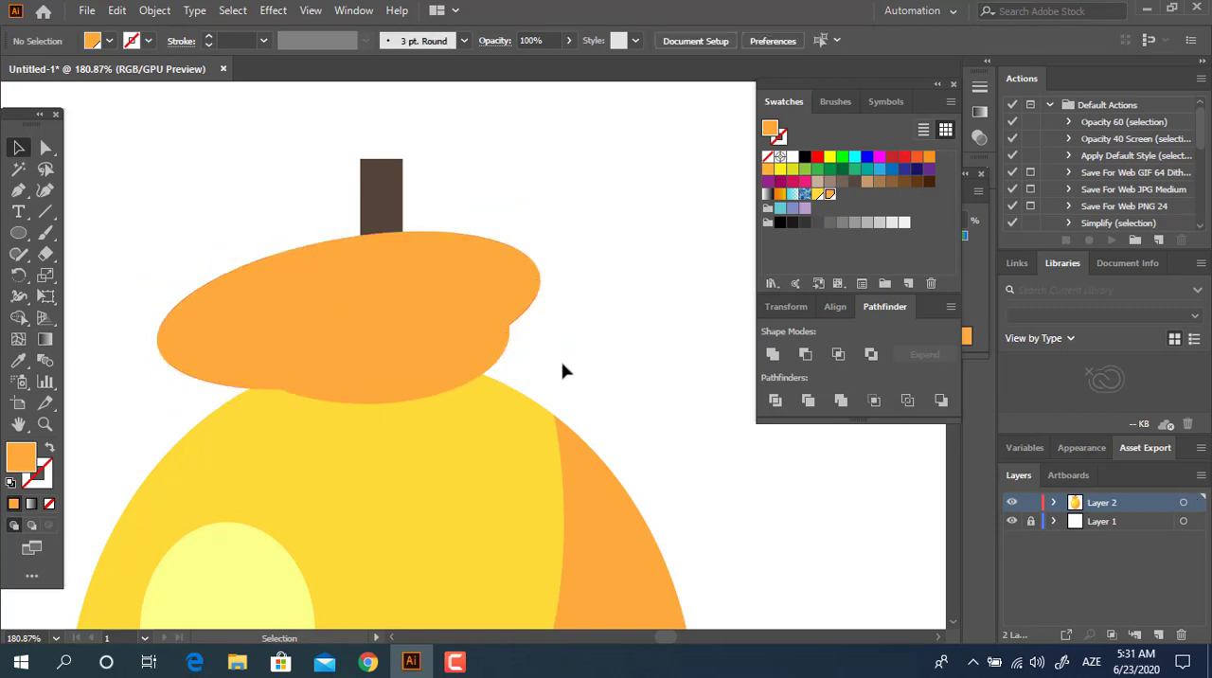
{"action": "left_click", "coordinate": [513, 304]}
{"action": "left_click_drag", "start_coordinate": [429, 339], "coordinate": [441, 336]}
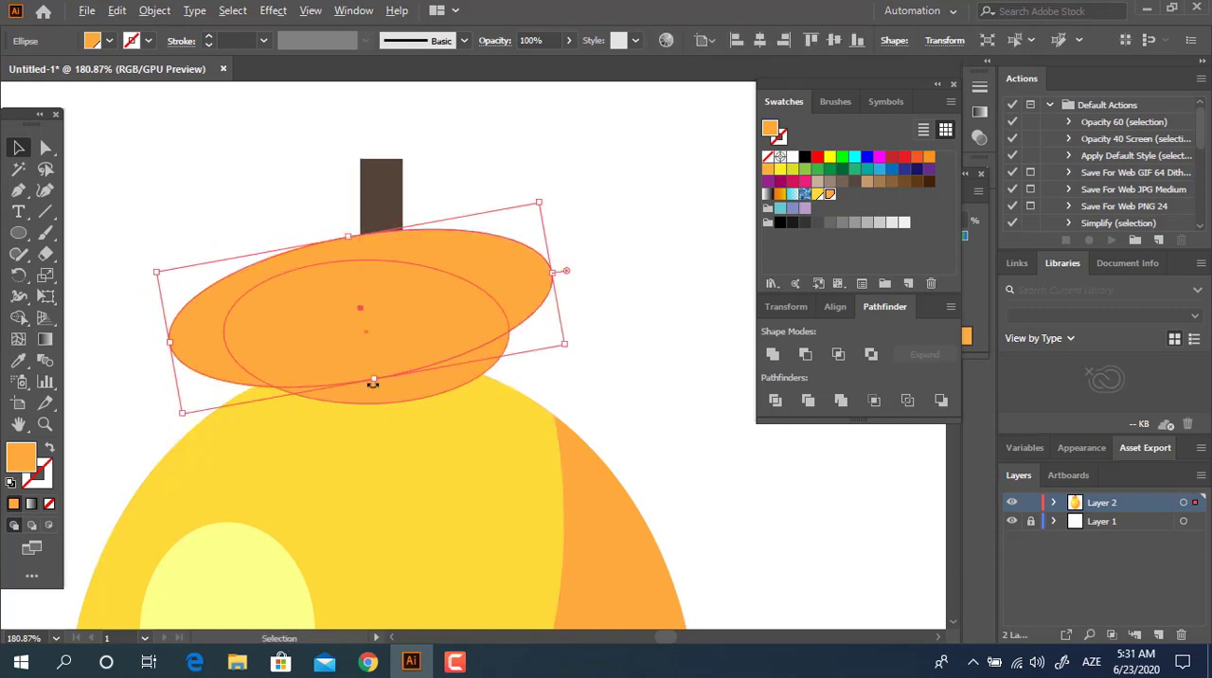
{"action": "left_click_drag", "start_coordinate": [373, 380], "coordinate": [388, 397]}
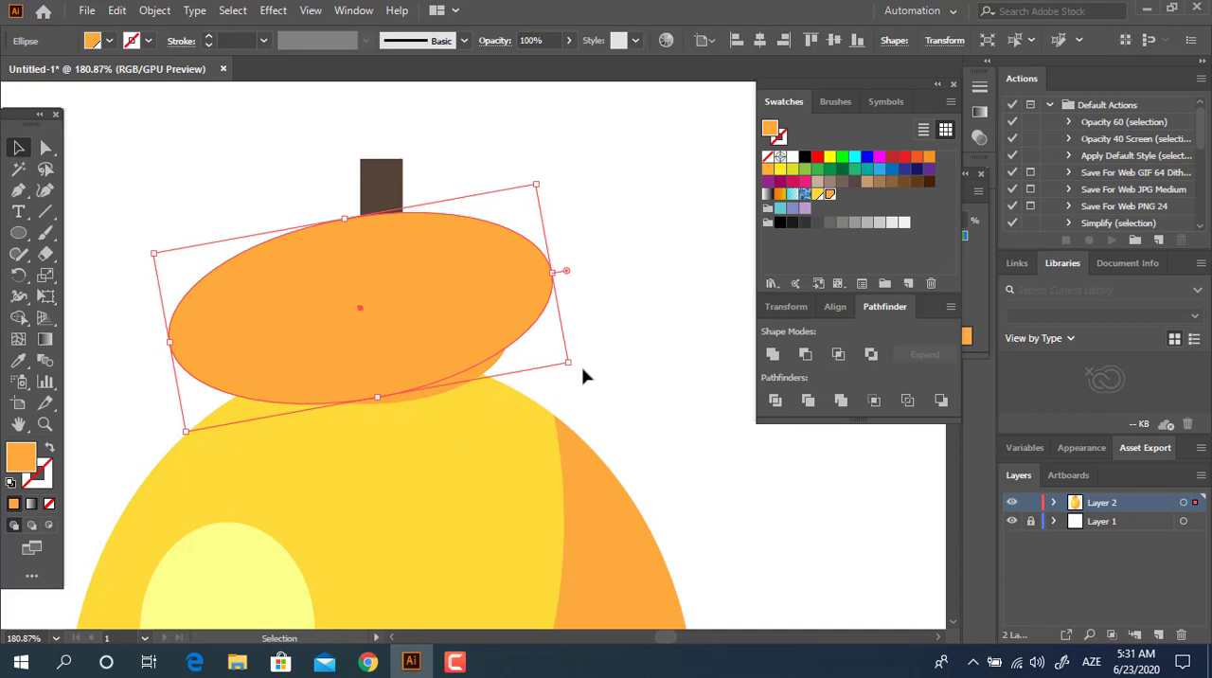
{"action": "left_click_drag", "start_coordinate": [575, 373], "coordinate": [573, 342]}
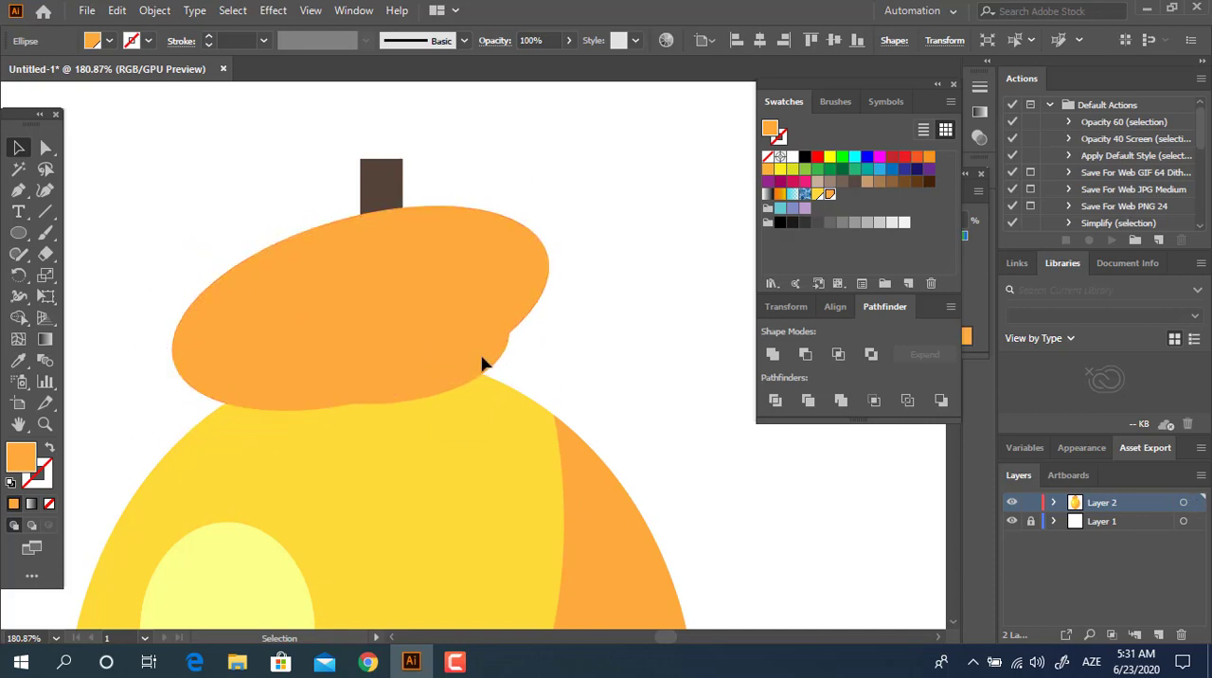
{"action": "left_click", "coordinate": [487, 375]}
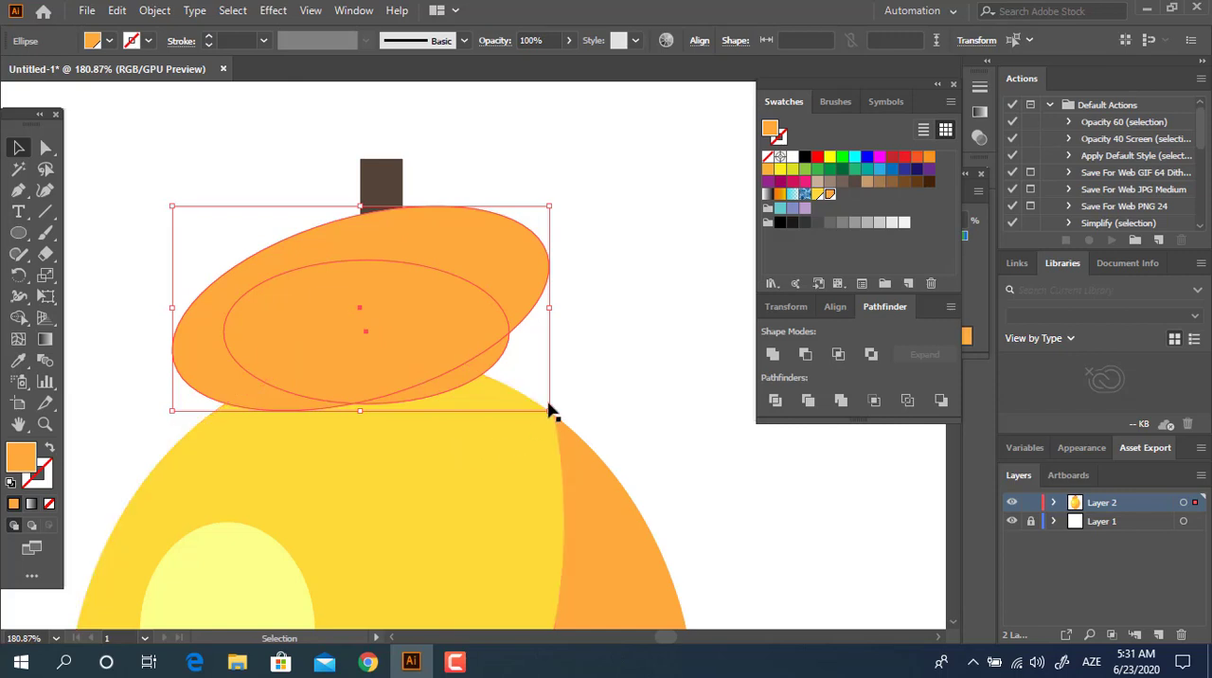
{"action": "key", "text": "a"}
{"action": "key", "text": "ctrl+bracketleft"}
{"action": "key", "text": "ctrl+bracketleft"}
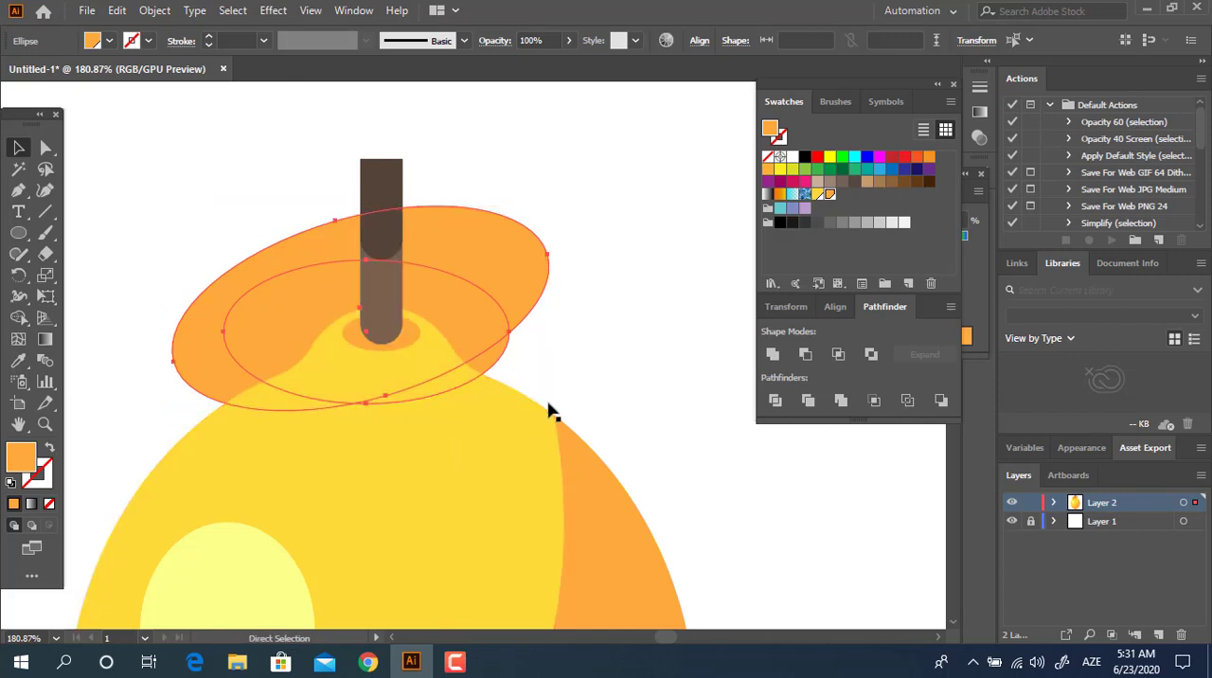
{"action": "key", "text": "ctrl+bracketright"}
Step: Move both orange ellipses into the lemon body's group and divide them with the yellow body piece
{"action": "key", "text": "ctrl+x"}
{"action": "double_click", "coordinate": [509, 440]}
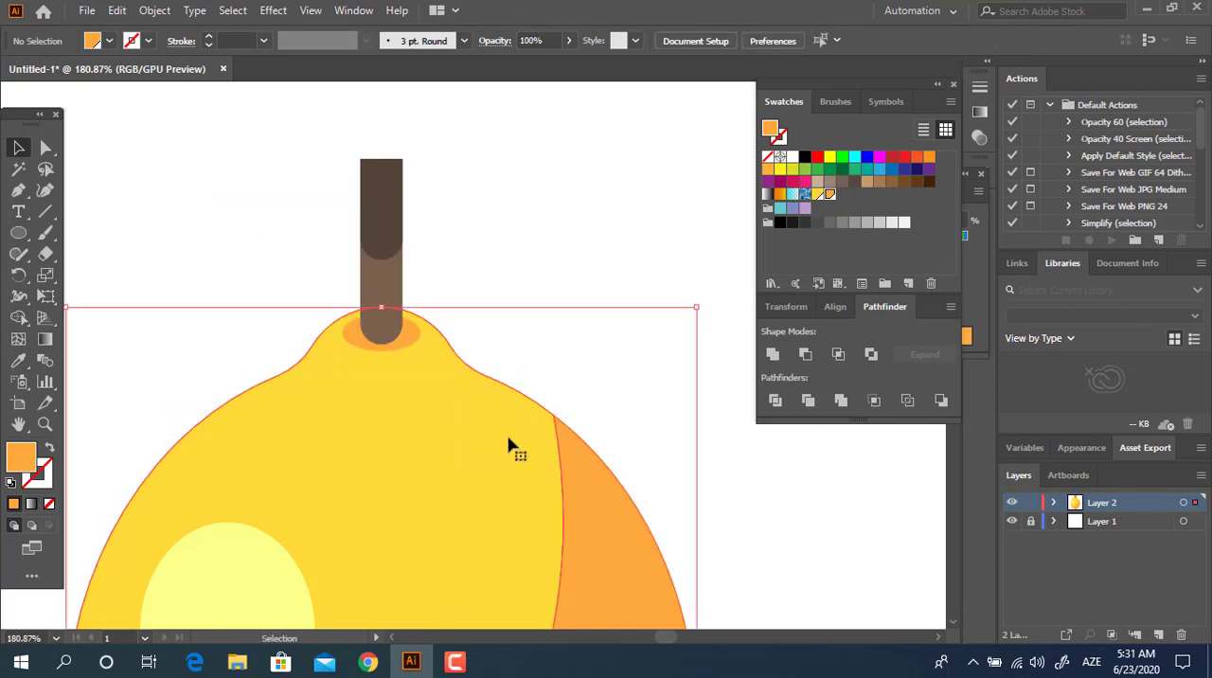
{"action": "left_click", "coordinate": [509, 439]}
{"action": "key", "text": "ctrl+f"}
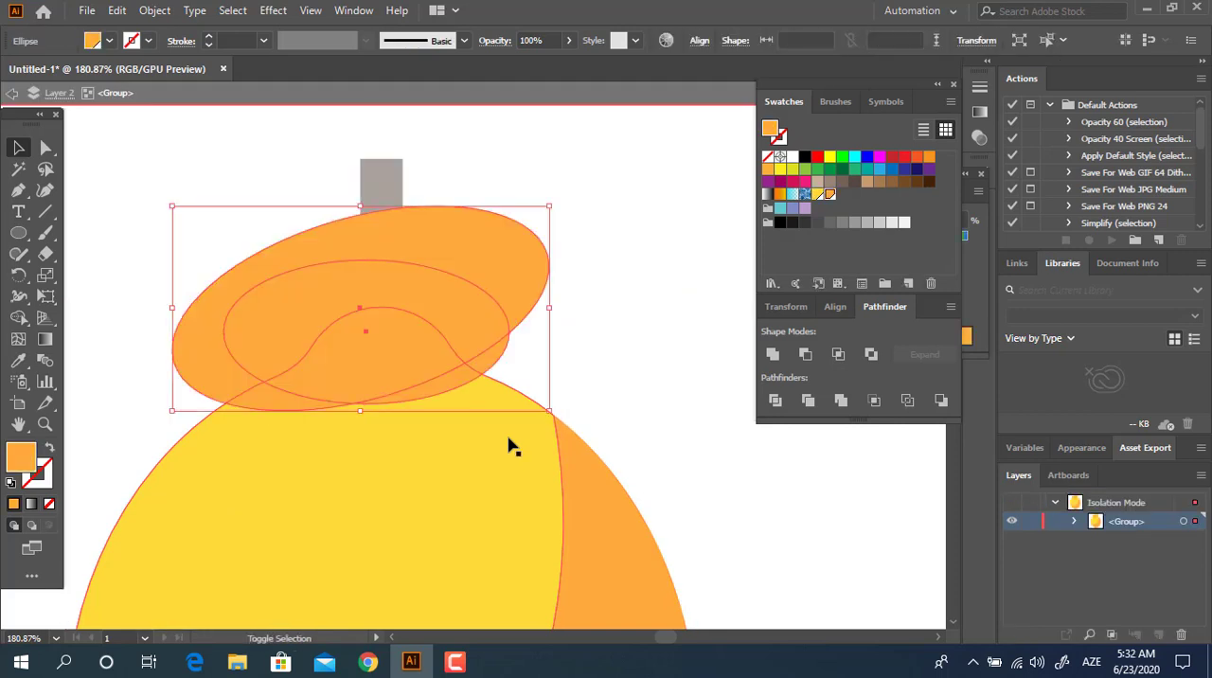
{"action": "left_click", "coordinate": [497, 492], "text": "shift"}
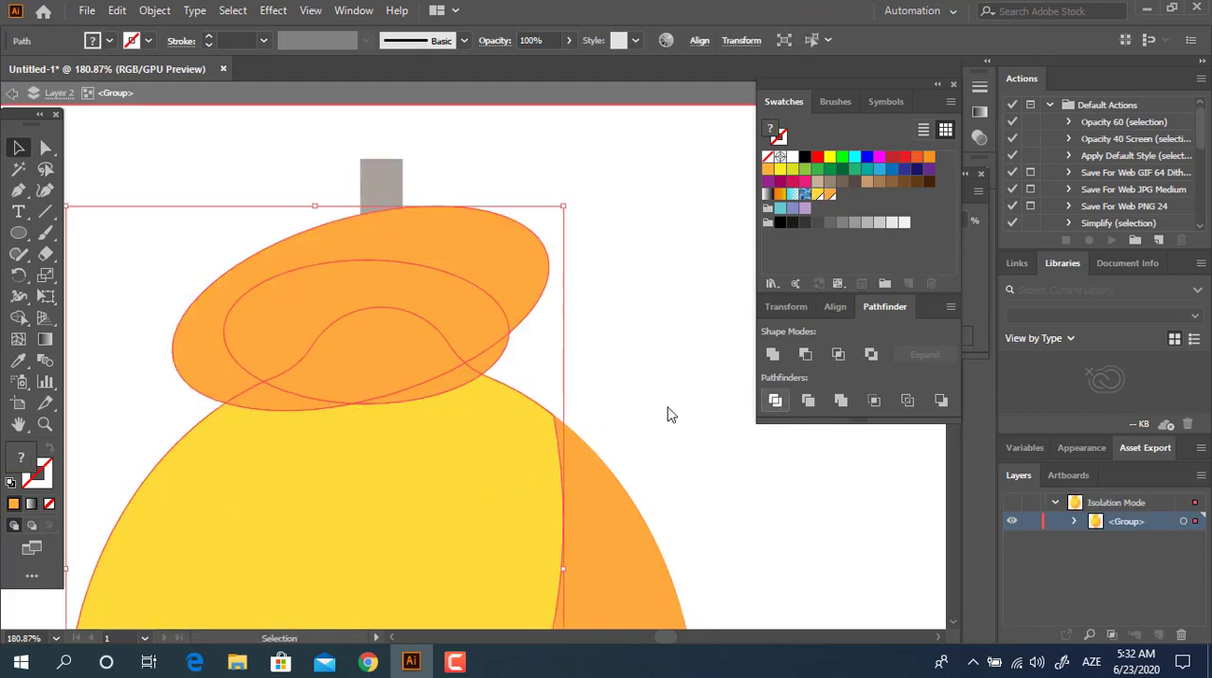
{"action": "left_click", "coordinate": [774, 399]}
Step: Delete the divided orange ellipse pieces that lie outside the lemon's outline
{"action": "double_click", "coordinate": [382, 376]}
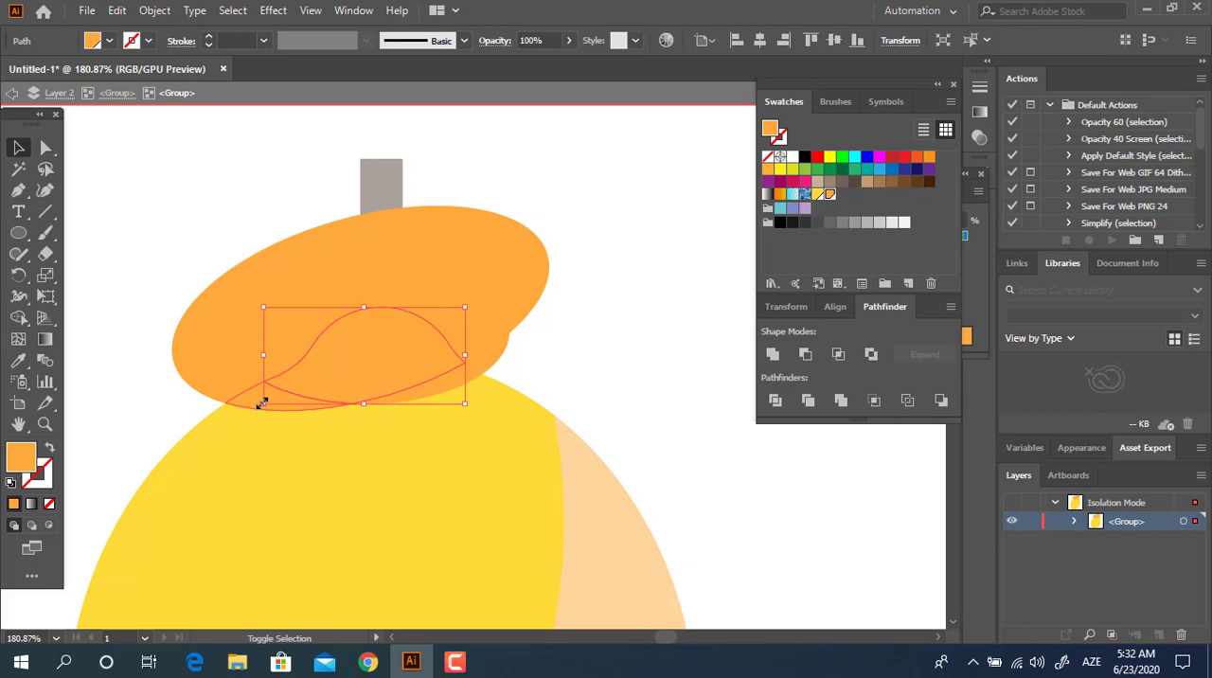
{"action": "left_click", "coordinate": [615, 346]}
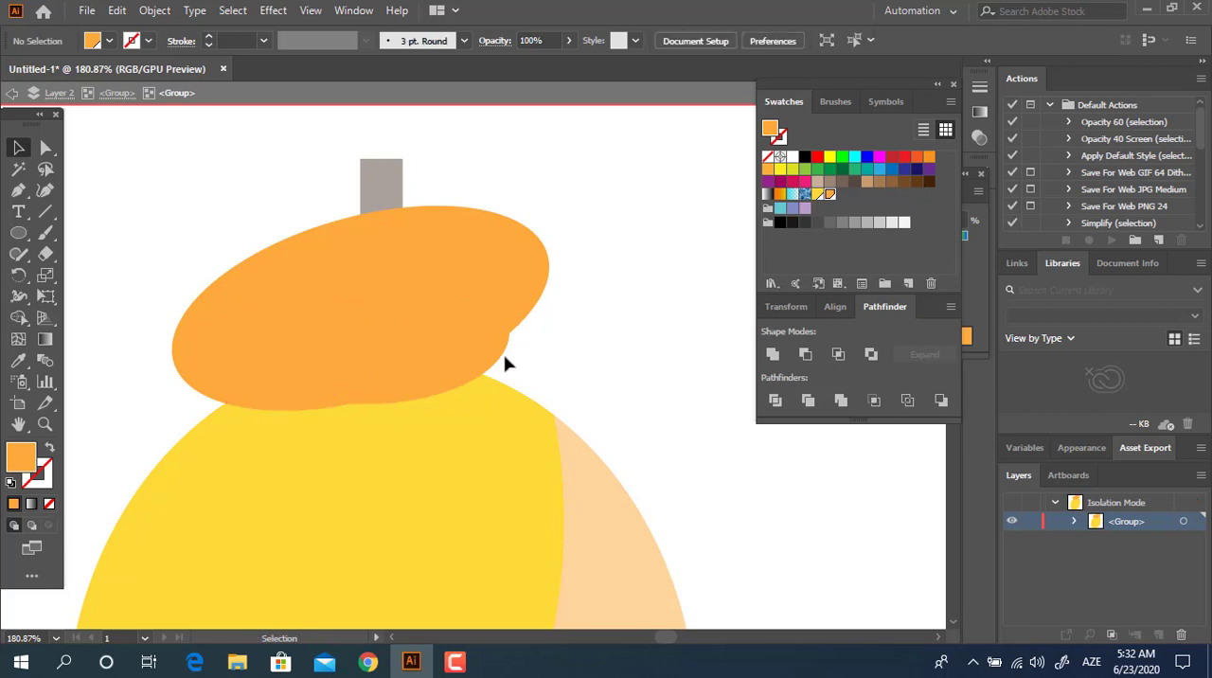
{"action": "left_click", "coordinate": [498, 273]}
{"action": "key", "text": "Delete"}
Step: Unite the orange neck pieces except the thin crescent crease, and fill the result with the saved yellow swatch
{"action": "left_click", "coordinate": [269, 397]}
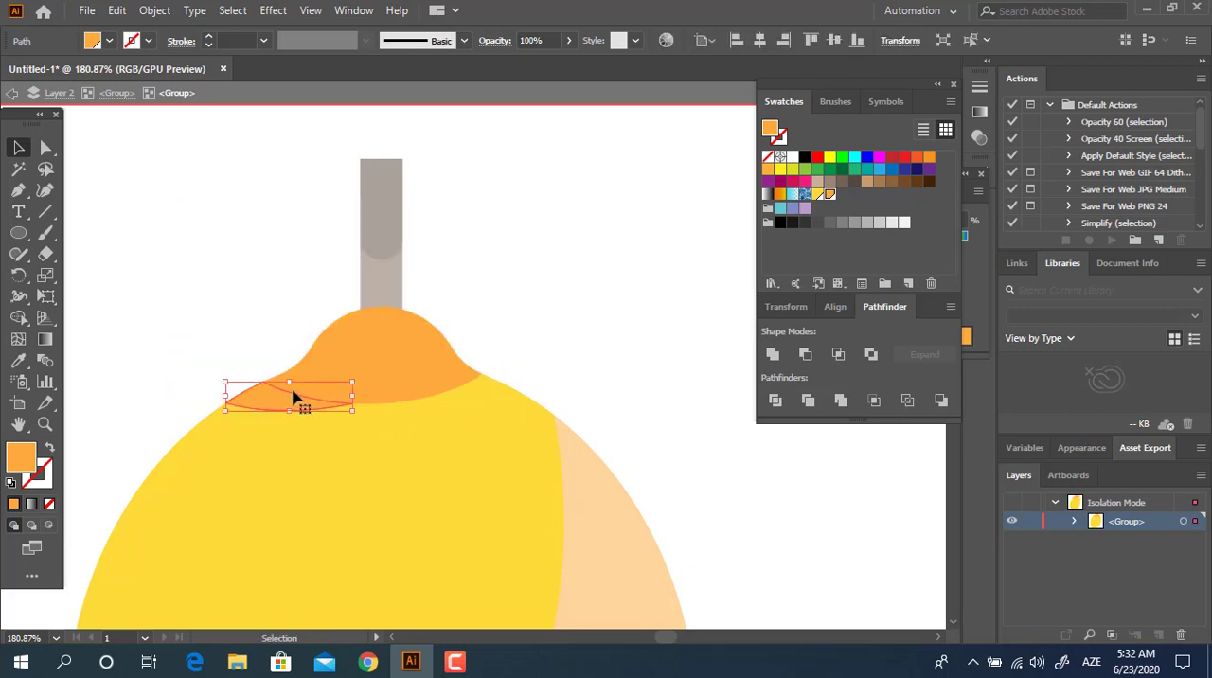
{"action": "left_click", "coordinate": [306, 391], "text": "shift"}
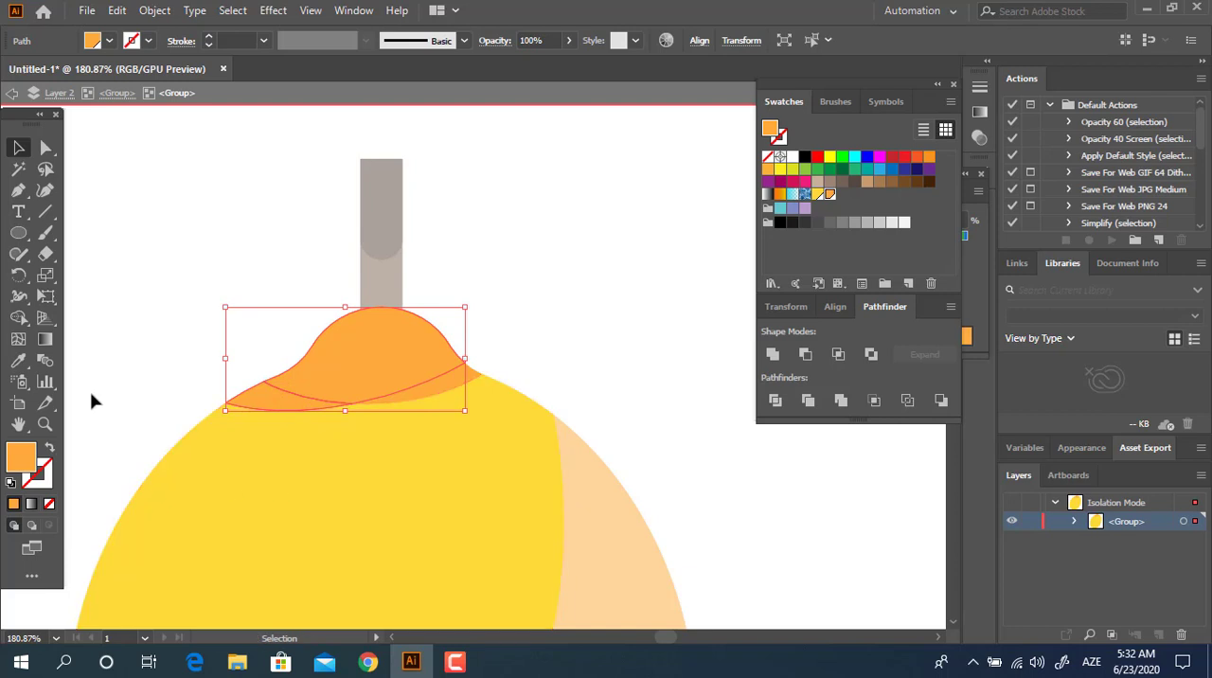
{"action": "left_click", "coordinate": [774, 354]}
{"action": "left_click", "coordinate": [819, 196]}
{"action": "left_click", "coordinate": [665, 322]}
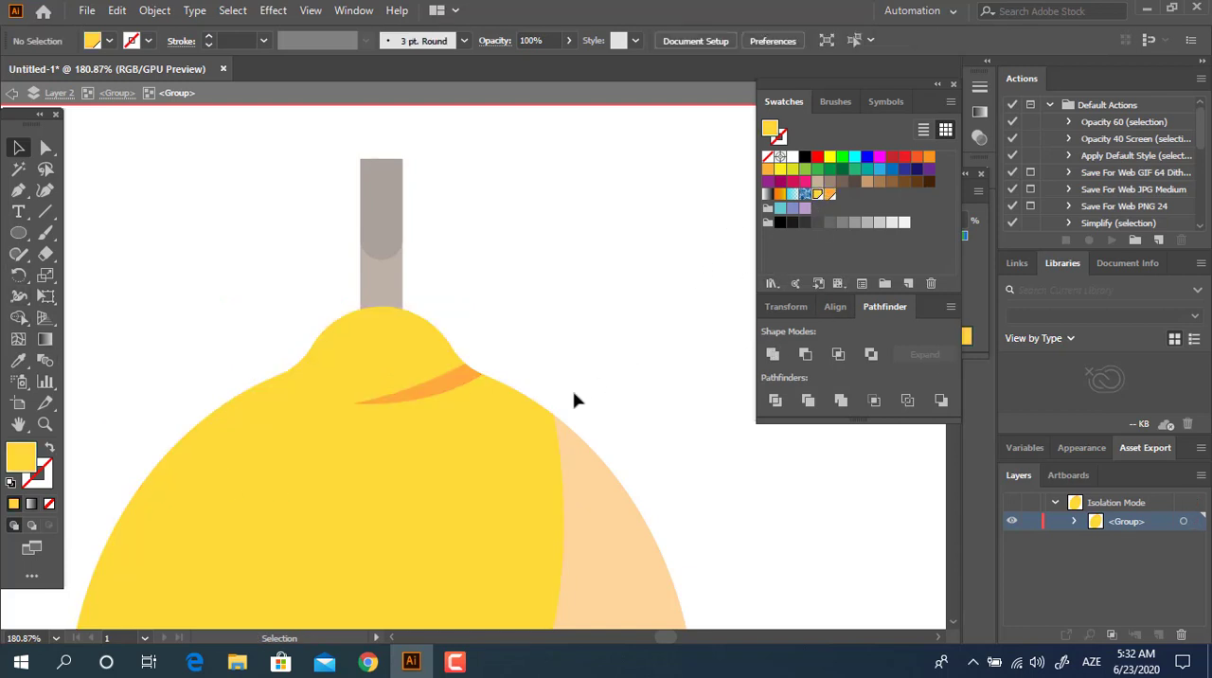
{"action": "double_click", "coordinate": [577, 367]}
Step: Review the whole lemon, including its highlight, orange spots and neck crease
{"action": "key", "text": "z"}
{"action": "left_click_drag", "start_coordinate": [579, 343], "coordinate": [390, 389]}
{"action": "key", "text": "space"}
{"action": "left_click_drag", "start_coordinate": [483, 455], "coordinate": [417, 348]}
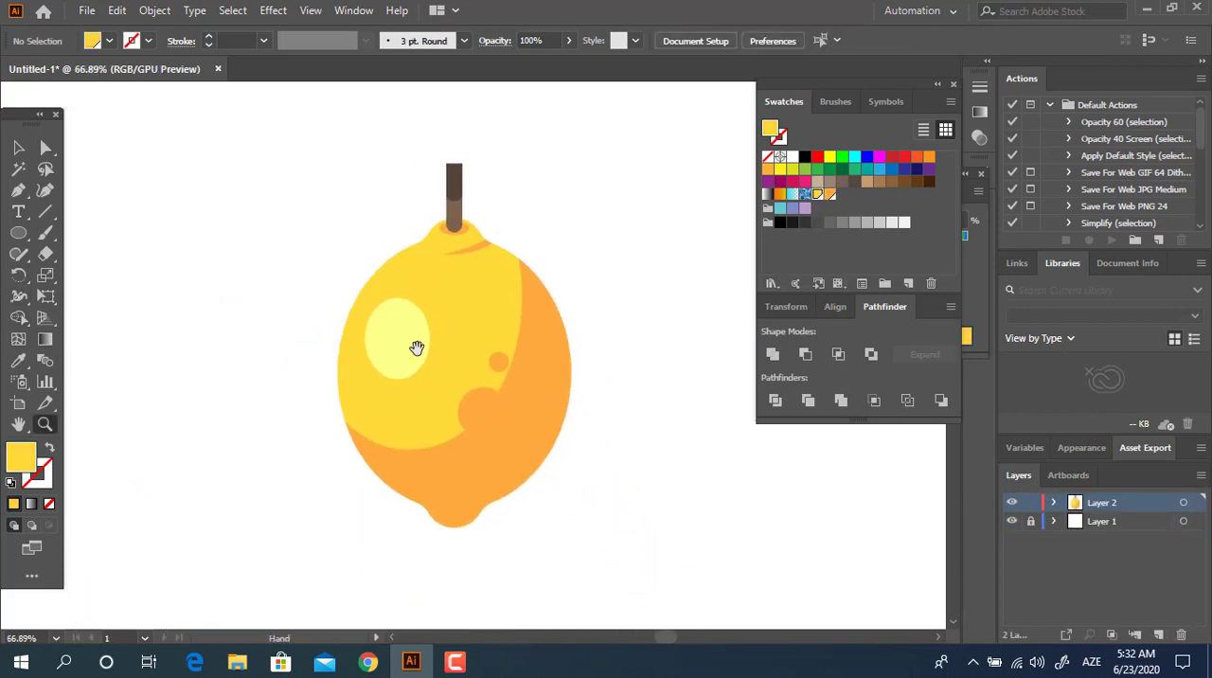
{"action": "left_click_drag", "start_coordinate": [509, 424], "coordinate": [514, 465]}
{"action": "left_click_drag", "start_coordinate": [498, 322], "coordinate": [537, 328]}
{"action": "key", "text": "space"}
{"action": "left_click_drag", "start_coordinate": [479, 525], "coordinate": [459, 487]}
{"action": "left_click_drag", "start_coordinate": [509, 440], "coordinate": [532, 503]}
{"action": "left_click_drag", "start_coordinate": [513, 310], "coordinate": [454, 390]}
Step: Draw a square to the upper left of the lemon and fill it with medium green
{"action": "left_click", "coordinate": [25, 228]}
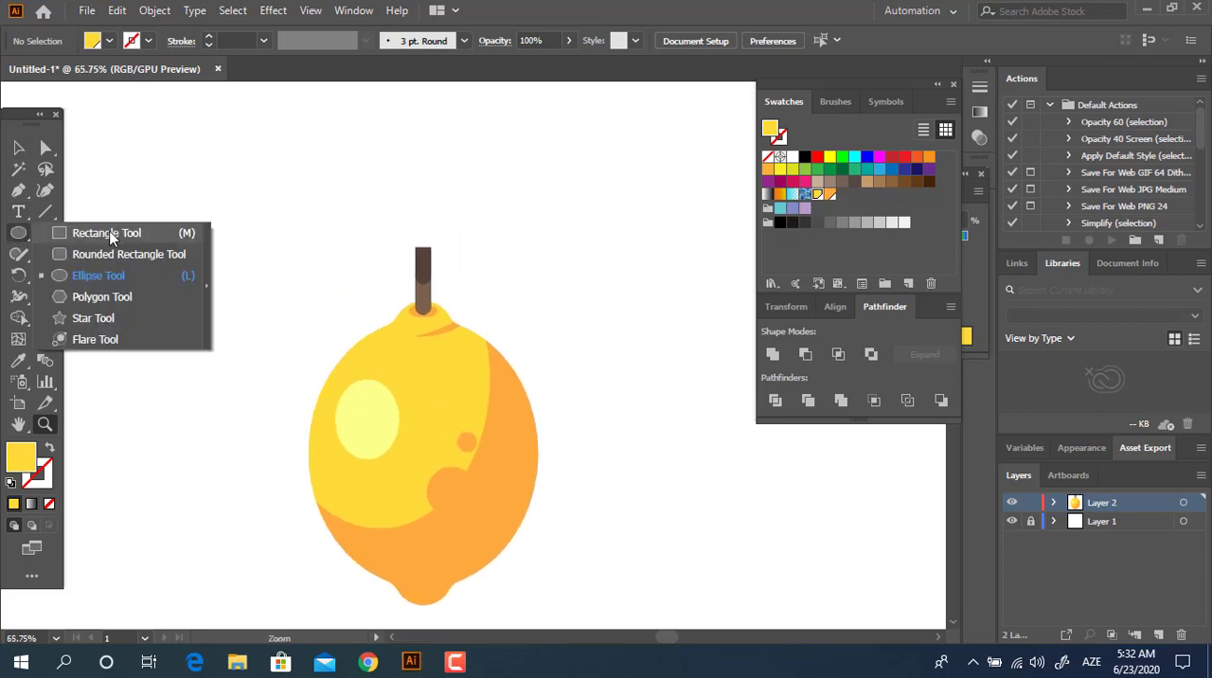
{"action": "left_click", "coordinate": [86, 233]}
{"action": "left_click_drag", "start_coordinate": [209, 141], "coordinate": [320, 252]}
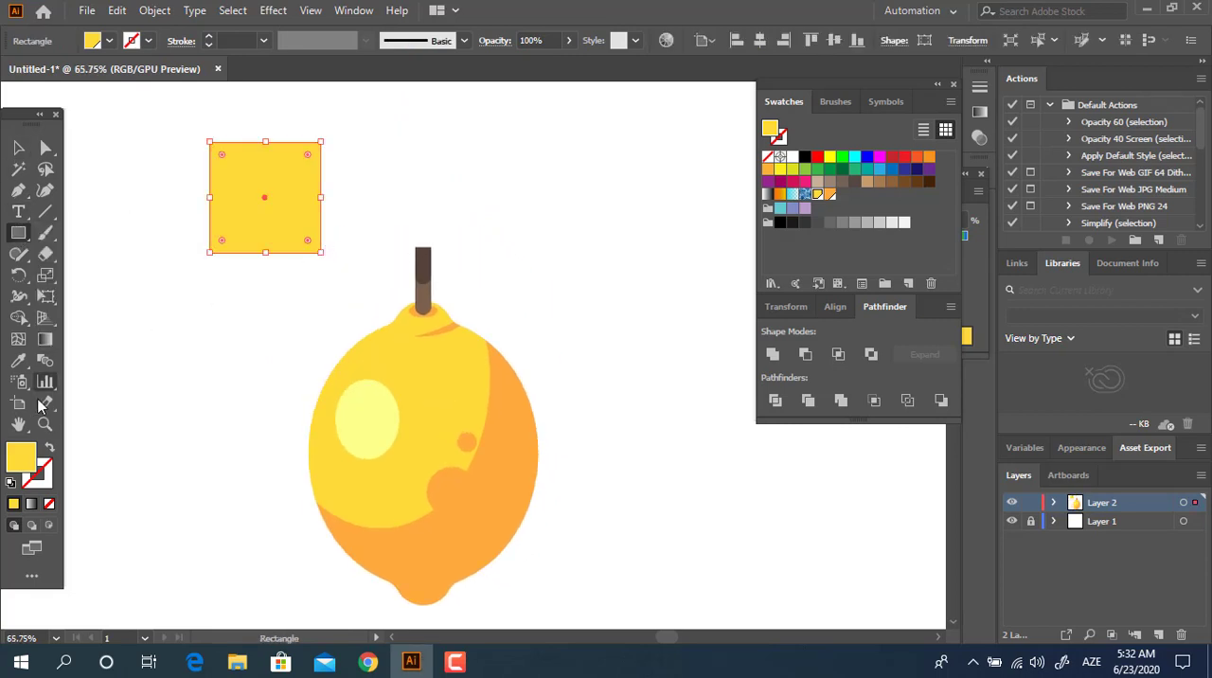
{"action": "double_click", "coordinate": [13, 464]}
{"action": "left_click", "coordinate": [276, 214]}
{"action": "left_click", "coordinate": [159, 97]}
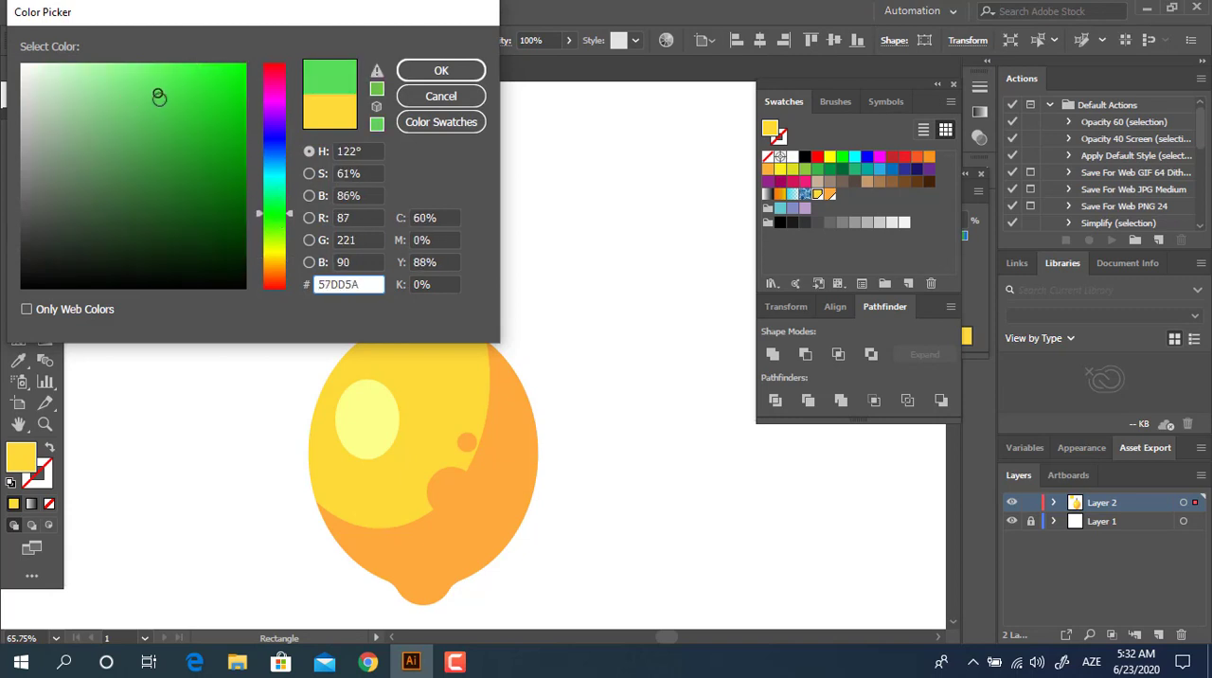
{"action": "left_click_drag", "start_coordinate": [159, 96], "coordinate": [158, 116]}
{"action": "left_click", "coordinate": [441, 70]}
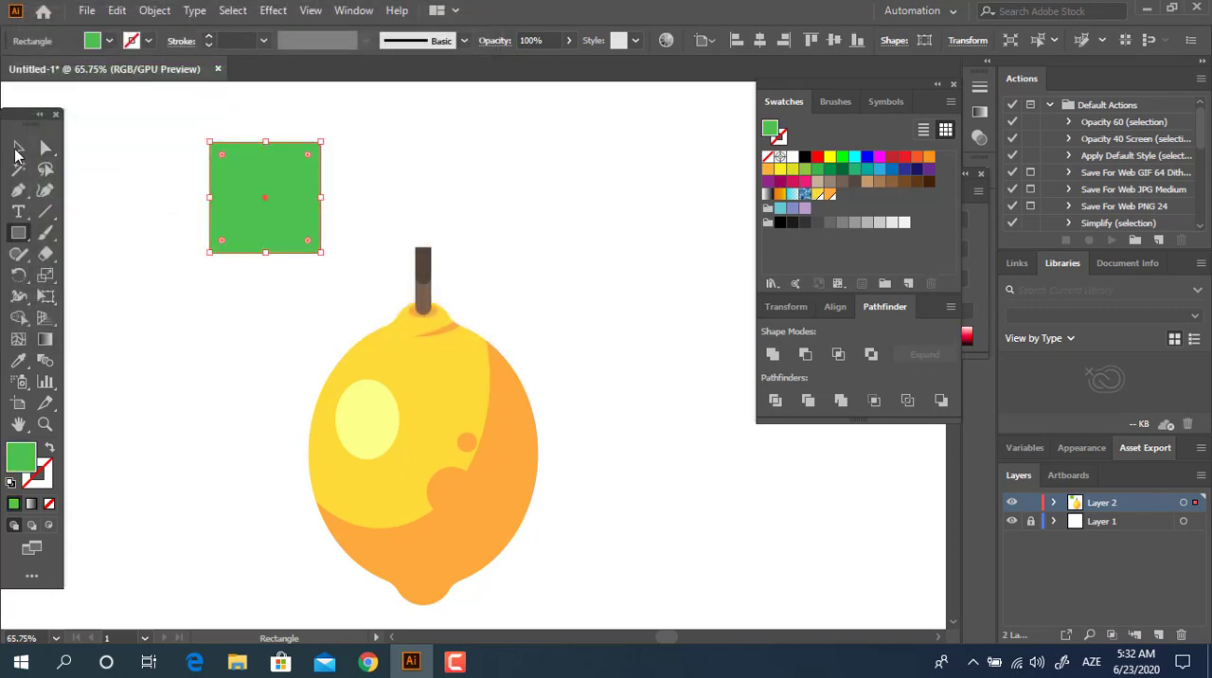
Step: Rotate the green square 45° into a diamond and round its left and right corners into a leaf shape
{"action": "left_click", "coordinate": [17, 150]}
{"action": "left_click_drag", "start_coordinate": [328, 142], "coordinate": [378, 163]}
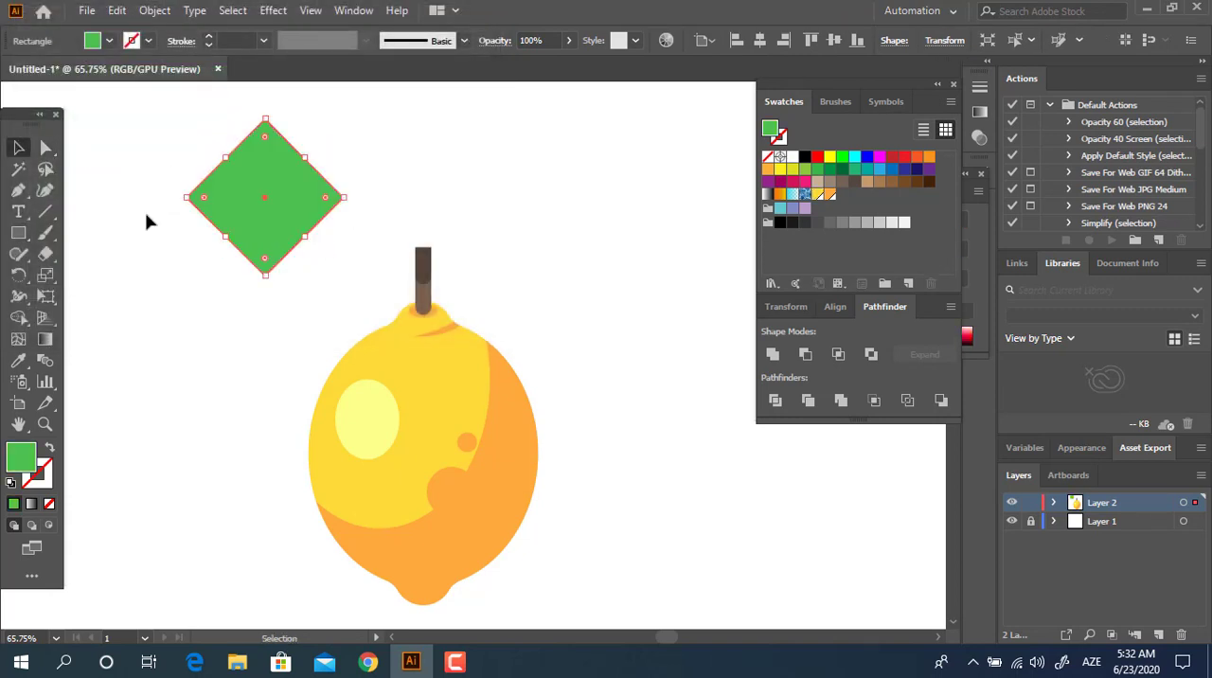
{"action": "left_click", "coordinate": [46, 149]}
{"action": "left_click_drag", "start_coordinate": [117, 163], "coordinate": [311, 222]}
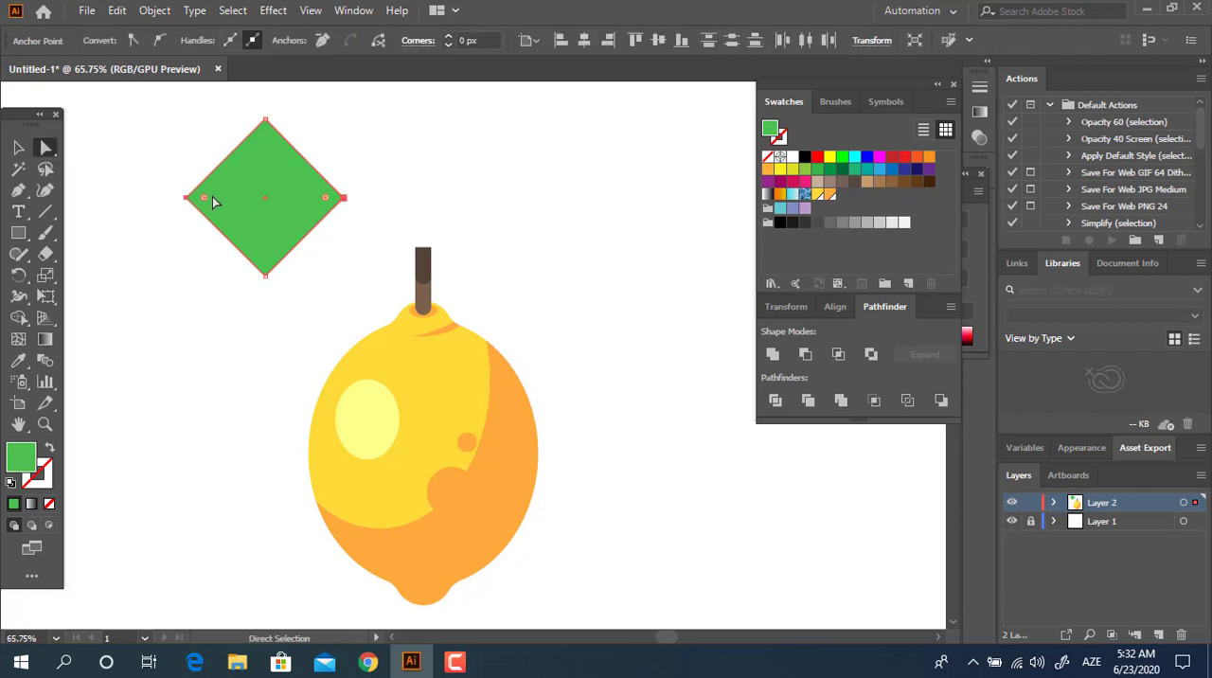
{"action": "left_click_drag", "start_coordinate": [207, 197], "coordinate": [300, 244]}
{"action": "left_click", "coordinate": [322, 306]}
Step: Unite the rounded green diamond into a plain leaf path
{"action": "key", "text": "v"}
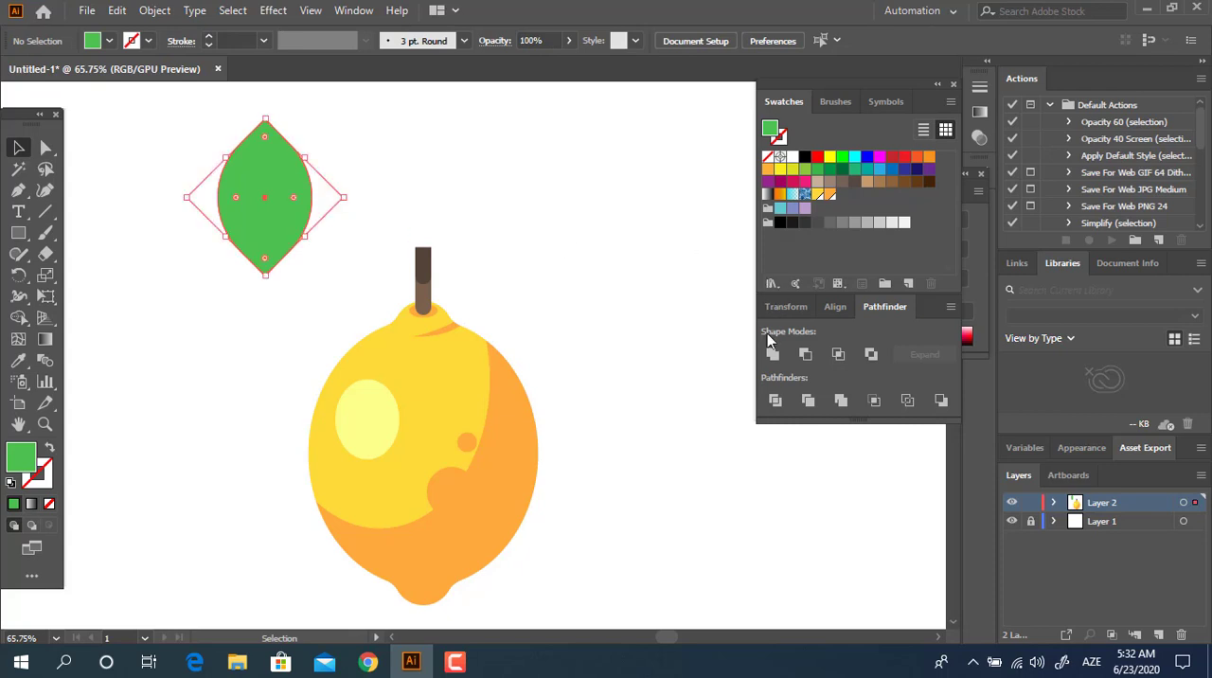
{"action": "left_click", "coordinate": [772, 354]}
{"action": "left_click", "coordinate": [547, 226]}
Step: Move the green leaf beside the stem, tilt it clockwise, and place its lower tip just right of the stem
{"action": "left_click_drag", "start_coordinate": [376, 208], "coordinate": [423, 234]}
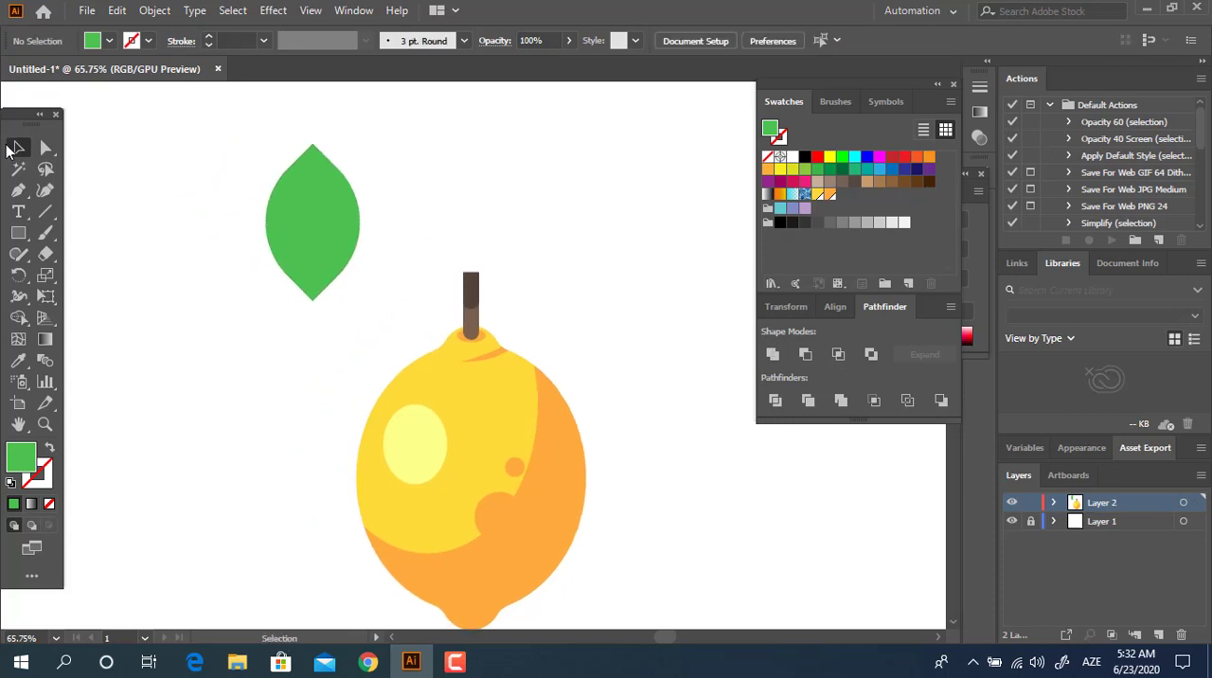
{"action": "left_click_drag", "start_coordinate": [350, 240], "coordinate": [553, 249]}
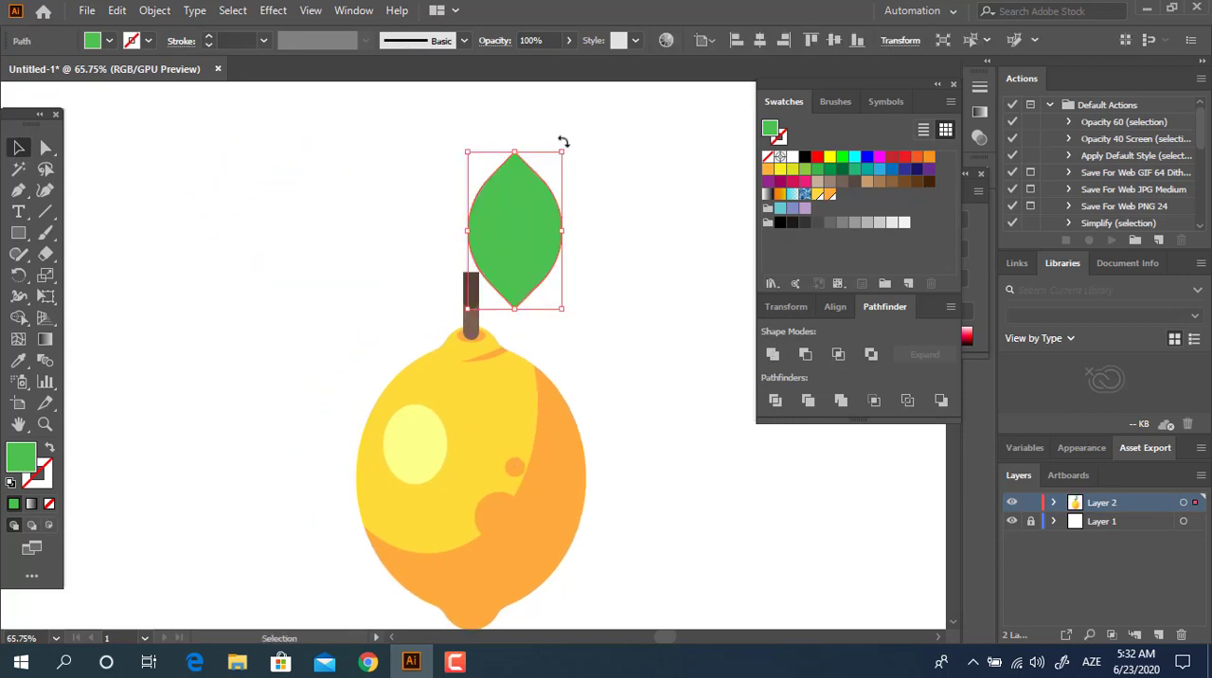
{"action": "left_click_drag", "start_coordinate": [562, 142], "coordinate": [609, 274]}
{"action": "left_click_drag", "start_coordinate": [523, 244], "coordinate": [557, 270]}
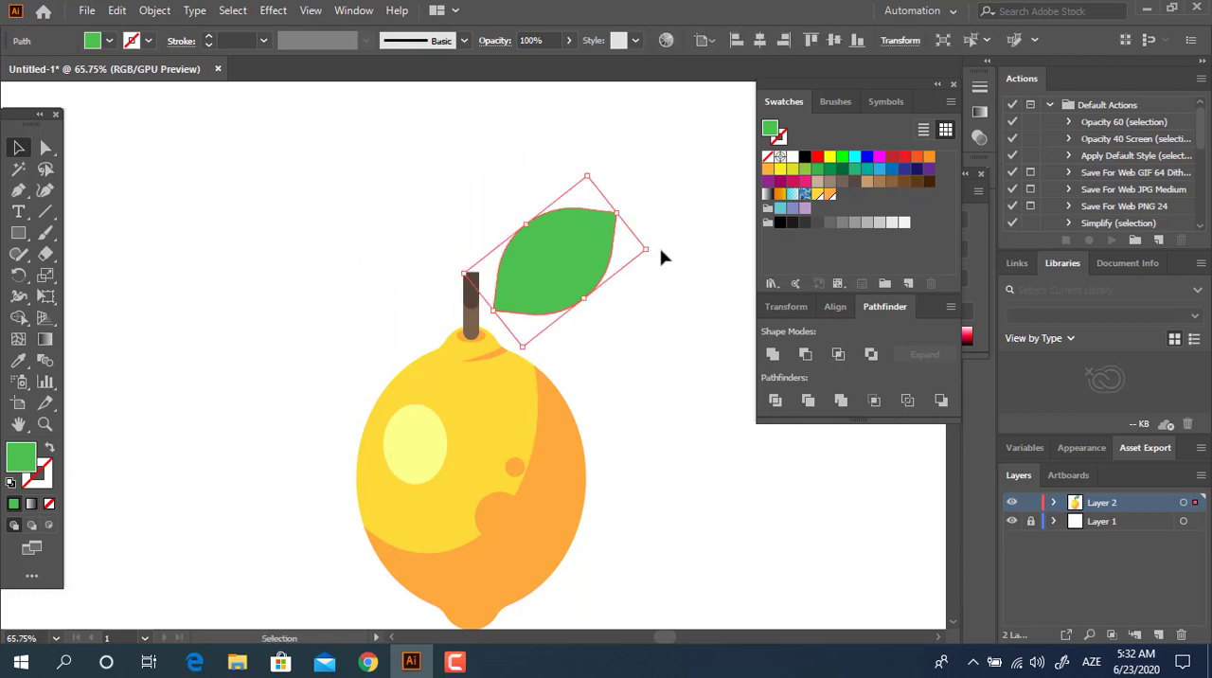
Step: Tilt the green leaf slightly clockwise and place a smaller, upright copy of it over the top of the stem
{"action": "left_click", "coordinate": [658, 248]}
{"action": "left_click", "coordinate": [592, 267]}
{"action": "left_click_drag", "start_coordinate": [655, 252], "coordinate": [655, 276]}
{"action": "left_click", "coordinate": [631, 335]}
{"action": "left_click_drag", "start_coordinate": [580, 277], "coordinate": [565, 193]}
{"action": "left_click", "coordinate": [667, 372]}
{"action": "left_click_drag", "start_coordinate": [631, 219], "coordinate": [500, 197]}
{"action": "left_click", "coordinate": [585, 190]}
{"action": "left_click", "coordinate": [536, 224]}
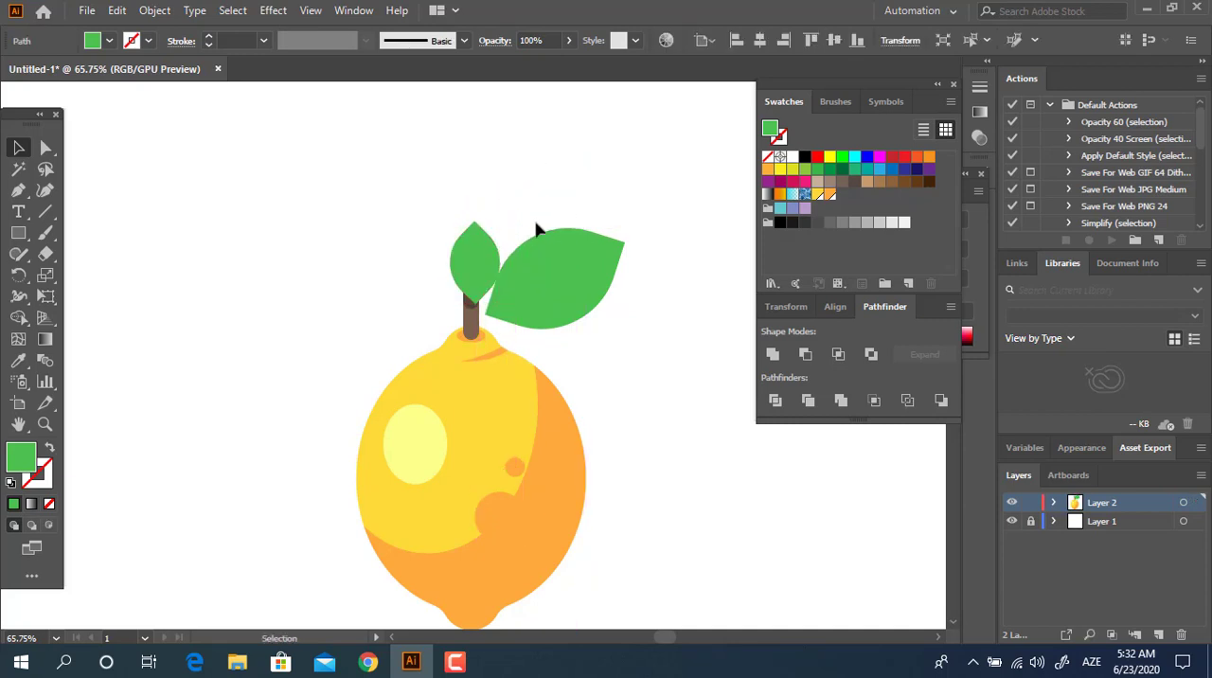
Step: Send the small leaf behind the stem, tilt it counterclockwise, and place its lower tip just left of the stem
{"action": "left_click", "coordinate": [476, 260]}
{"action": "key", "text": "ctrl+bracketleft"}
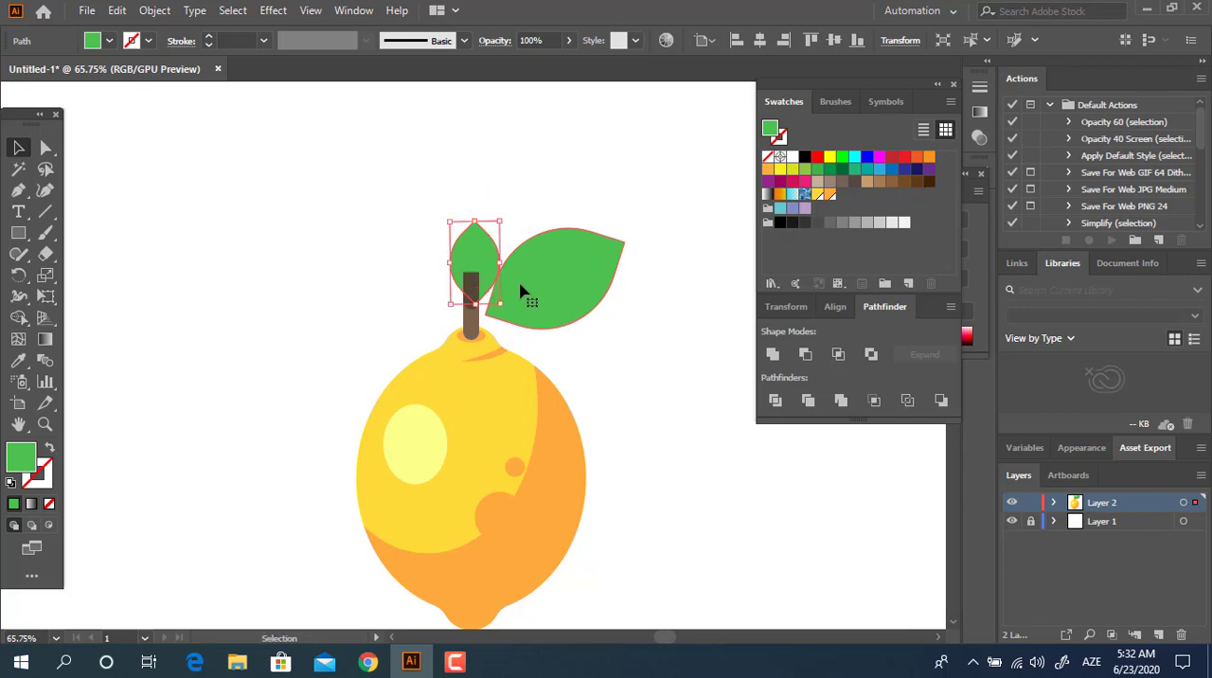
{"action": "key", "text": "z"}
{"action": "left_click_drag", "start_coordinate": [460, 210], "coordinate": [603, 304]}
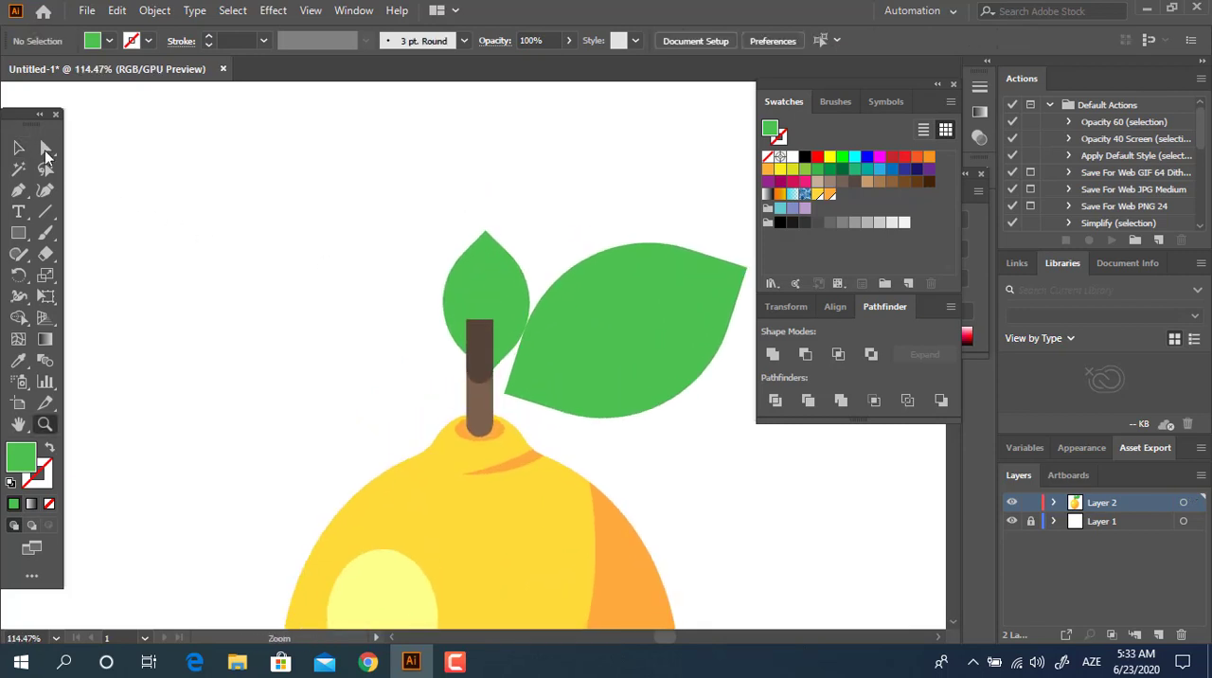
{"action": "left_click", "coordinate": [450, 275]}
{"action": "left_click_drag", "start_coordinate": [531, 224], "coordinate": [483, 228]}
{"action": "left_click_drag", "start_coordinate": [498, 318], "coordinate": [445, 341]}
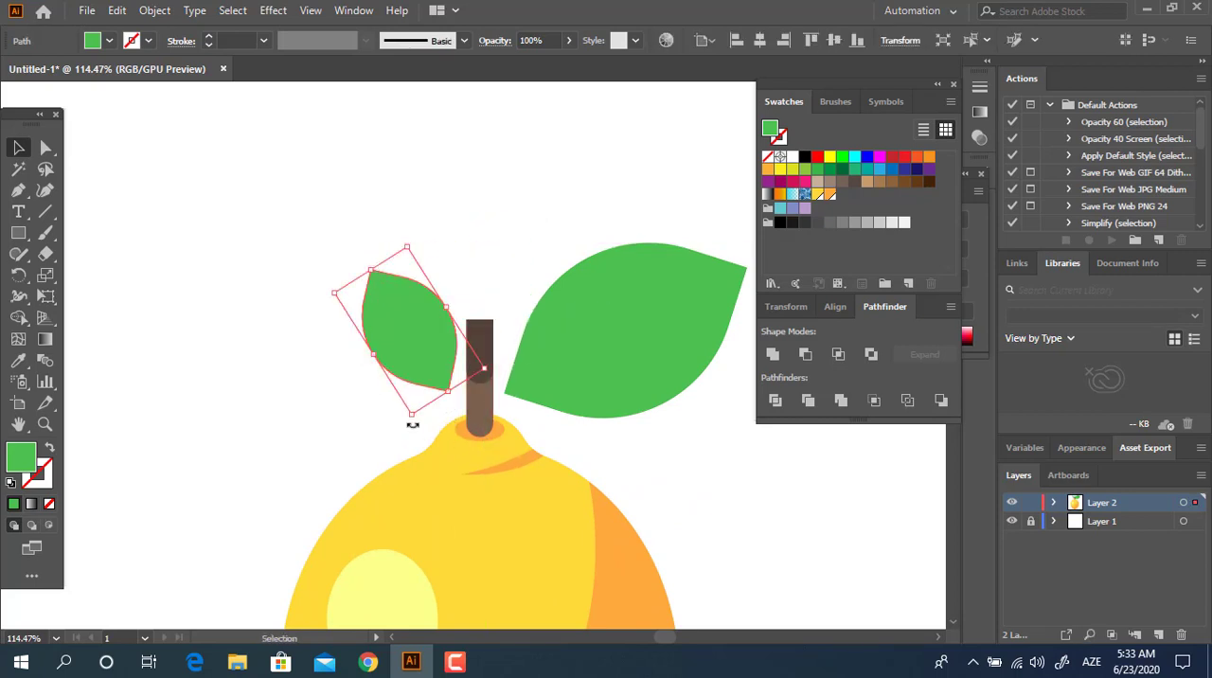
{"action": "mouse_move", "coordinate": [413, 425]}
{"action": "left_mouse_down"}
{"action": "mouse_move", "coordinate": [432, 423]}
{"action": "mouse_move", "coordinate": [431, 409]}
{"action": "left_mouse_up"}
{"action": "left_click_drag", "start_coordinate": [427, 365], "coordinate": [438, 366]}
{"action": "left_click", "coordinate": [413, 409]}
{"action": "key", "text": "ctrl+space"}
{"action": "left_click_drag", "start_coordinate": [627, 354], "coordinate": [431, 258]}
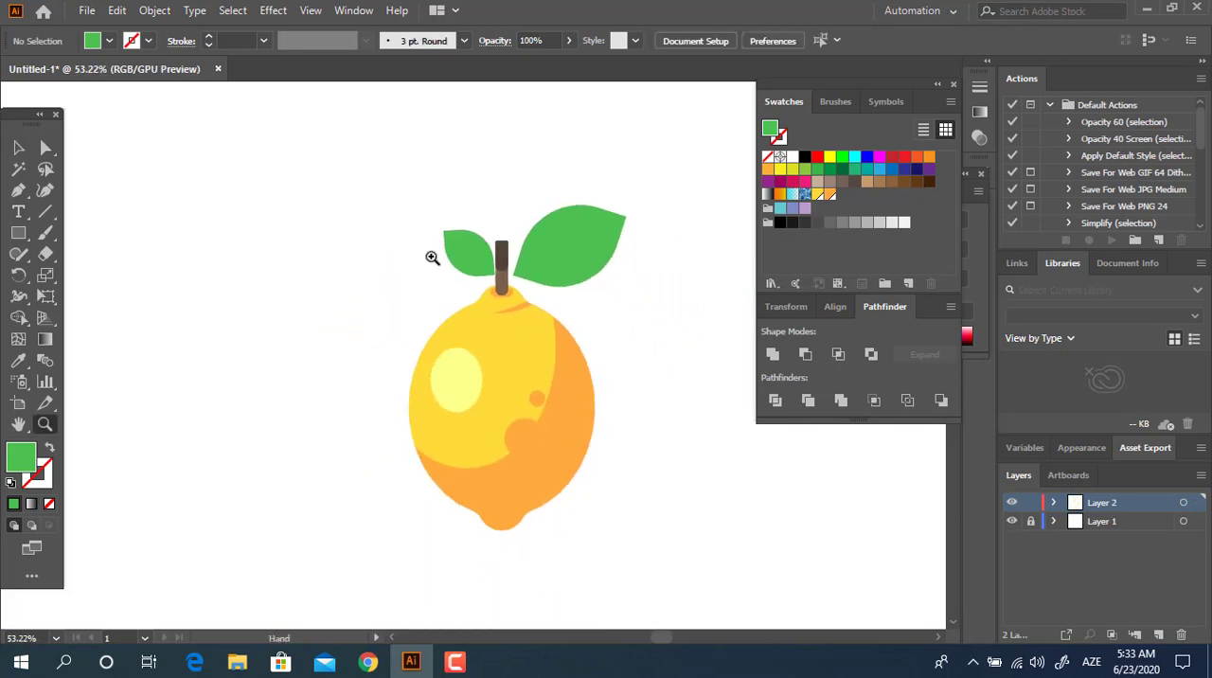
Step: Tilt the large leaf counterclockwise to stand steeper, keeping its lower tip just right of the stem
{"action": "left_click", "coordinate": [501, 270]}
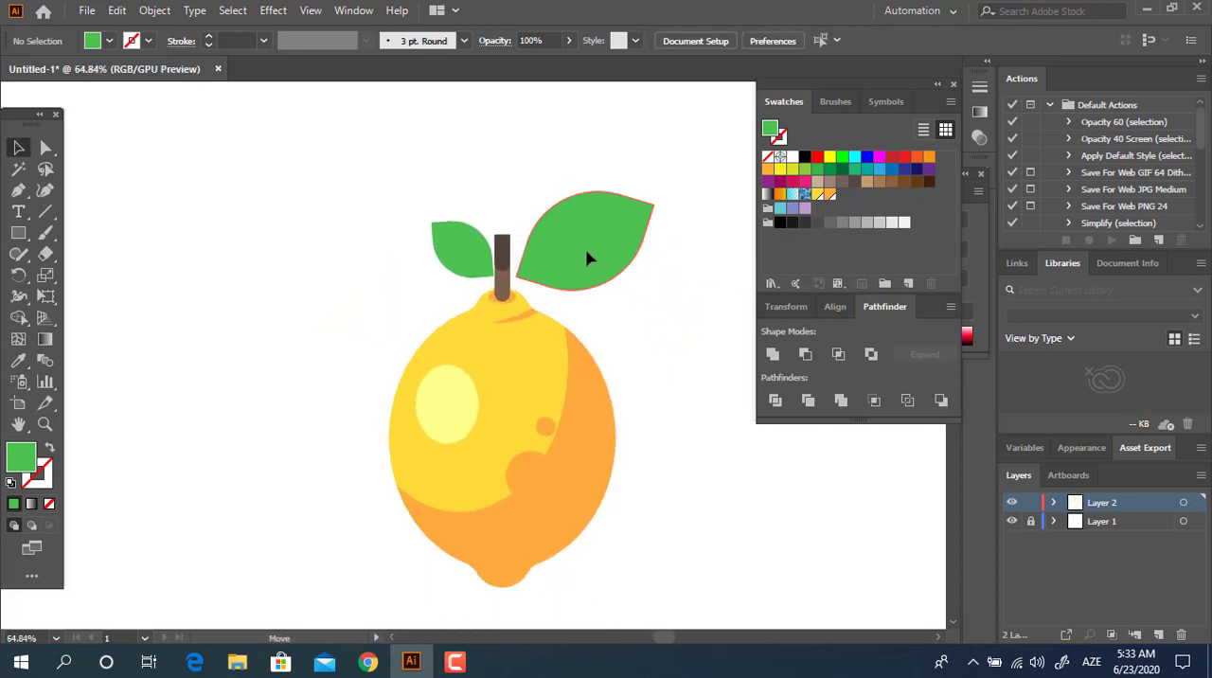
{"action": "left_click_drag", "start_coordinate": [586, 251], "coordinate": [587, 251]}
{"action": "key", "text": "z"}
{"action": "left_click_drag", "start_coordinate": [602, 200], "coordinate": [706, 274]}
{"action": "left_click", "coordinate": [17, 148]}
{"action": "left_click", "coordinate": [704, 282]}
{"action": "left_click_drag", "start_coordinate": [517, 254], "coordinate": [511, 245]}
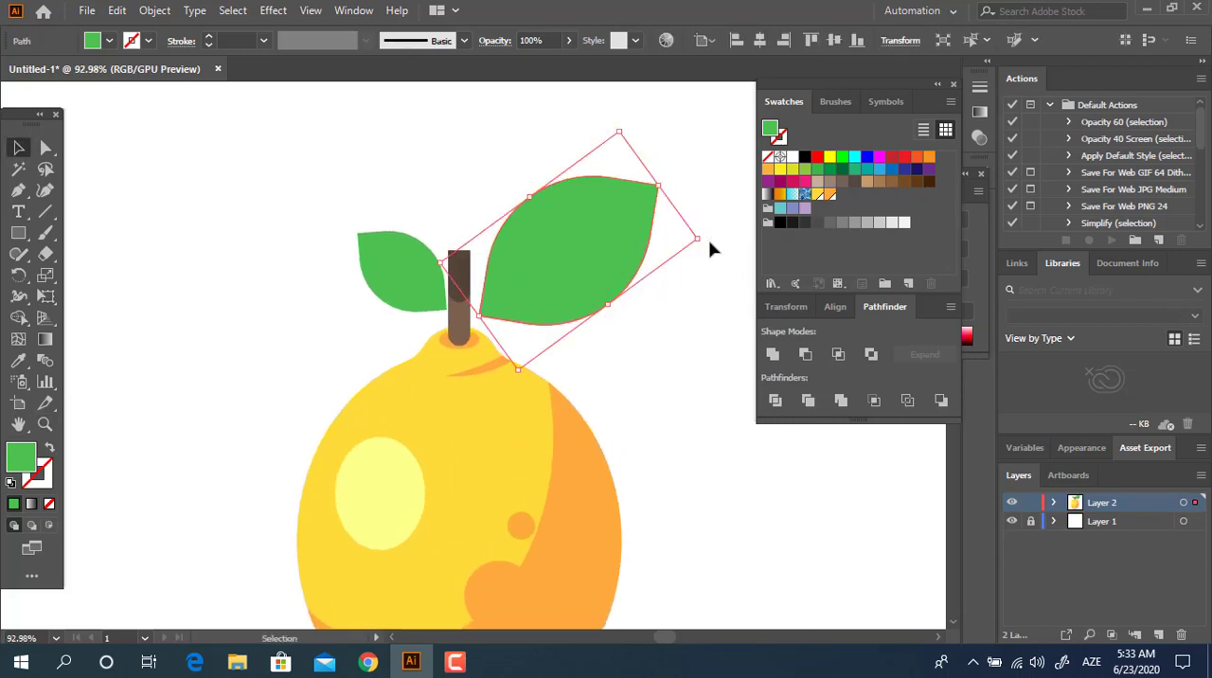
Step: Tilt the large leaf a little further counterclockwise and move its lower tip close against the stem
{"action": "left_click", "coordinate": [708, 240]}
{"action": "left_click", "coordinate": [634, 244]}
{"action": "left_click", "coordinate": [710, 235]}
{"action": "left_click", "coordinate": [637, 244]}
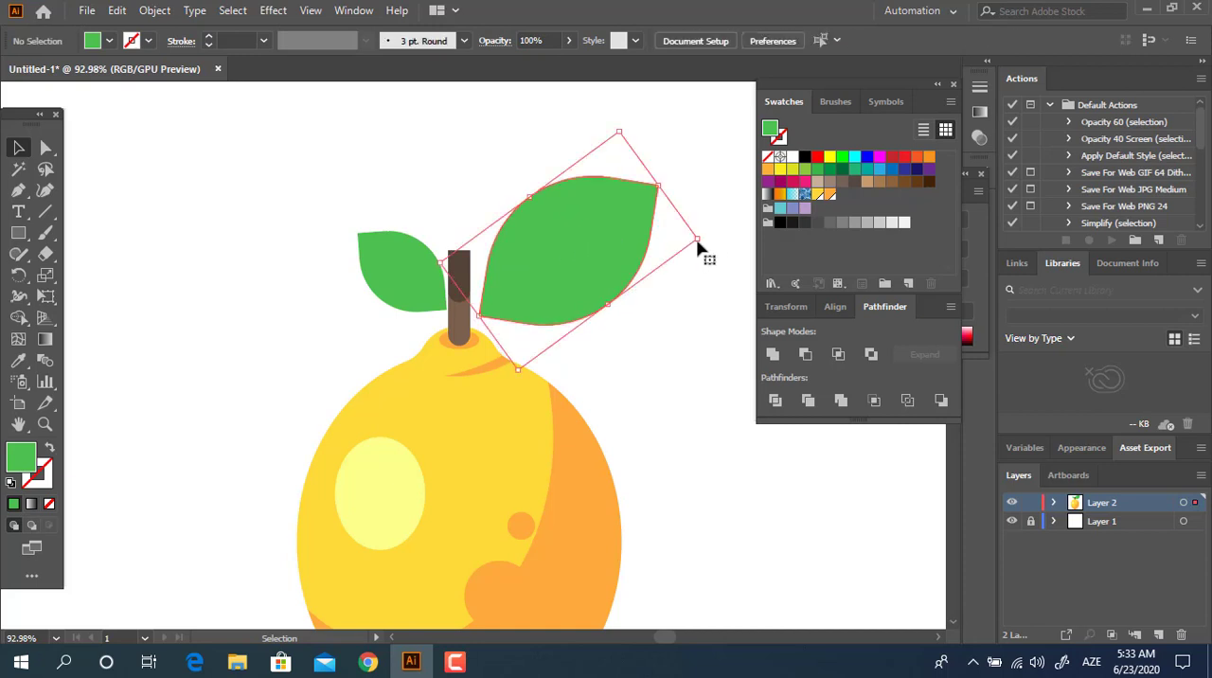
{"action": "left_click_drag", "start_coordinate": [705, 239], "coordinate": [697, 230]}
{"action": "left_click", "coordinate": [689, 323]}
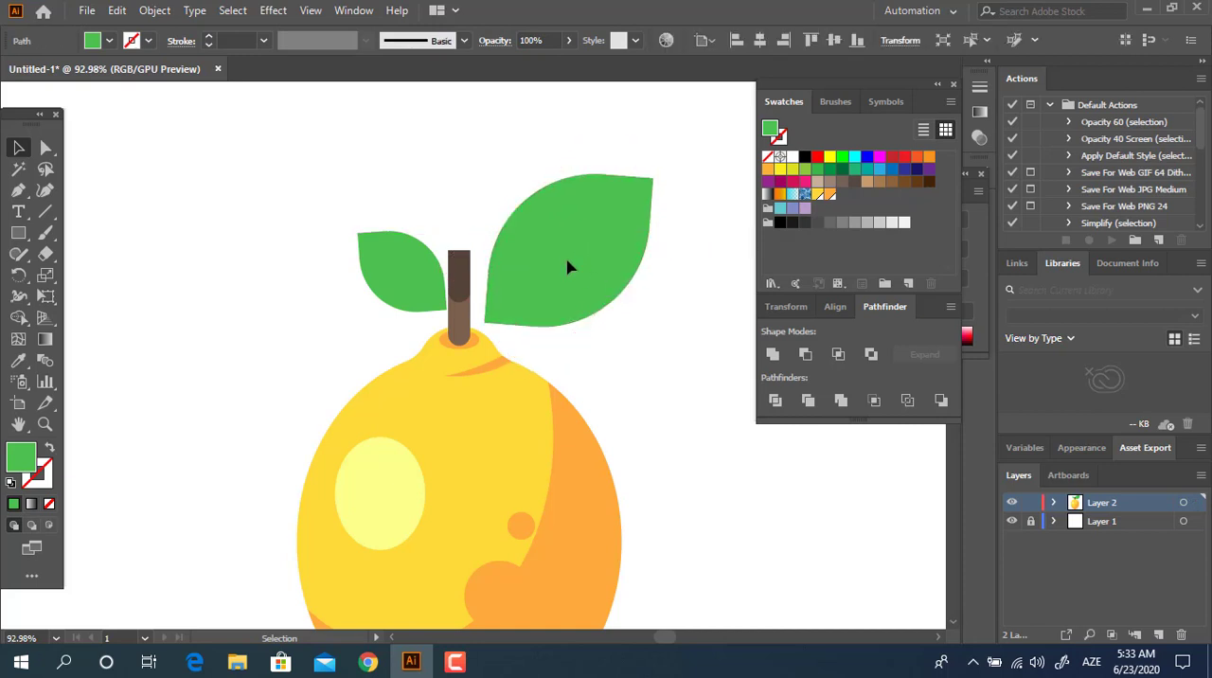
{"action": "left_click_drag", "start_coordinate": [567, 262], "coordinate": [555, 251]}
{"action": "left_click", "coordinate": [651, 341]}
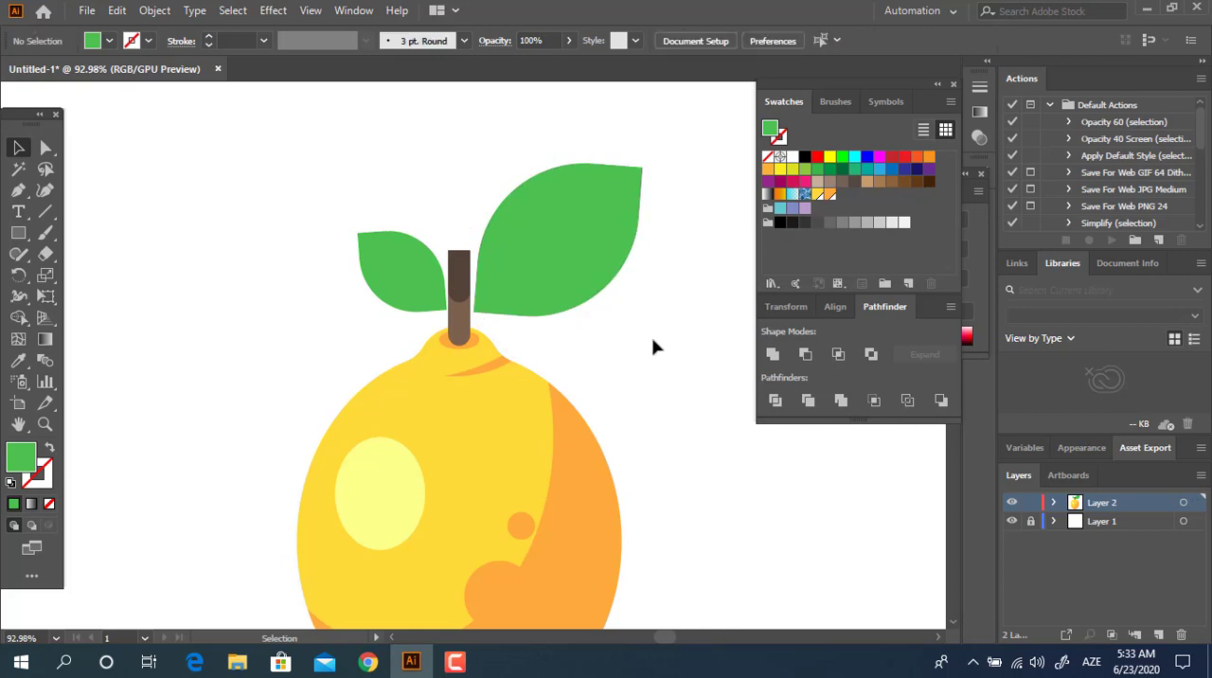
Step: Look over the whole lemon with its stem and two leaves
{"action": "key", "text": "z"}
{"action": "left_click_drag", "start_coordinate": [651, 342], "coordinate": [533, 355]}
{"action": "key", "text": "space"}
{"action": "left_click_drag", "start_coordinate": [556, 385], "coordinate": [524, 295]}
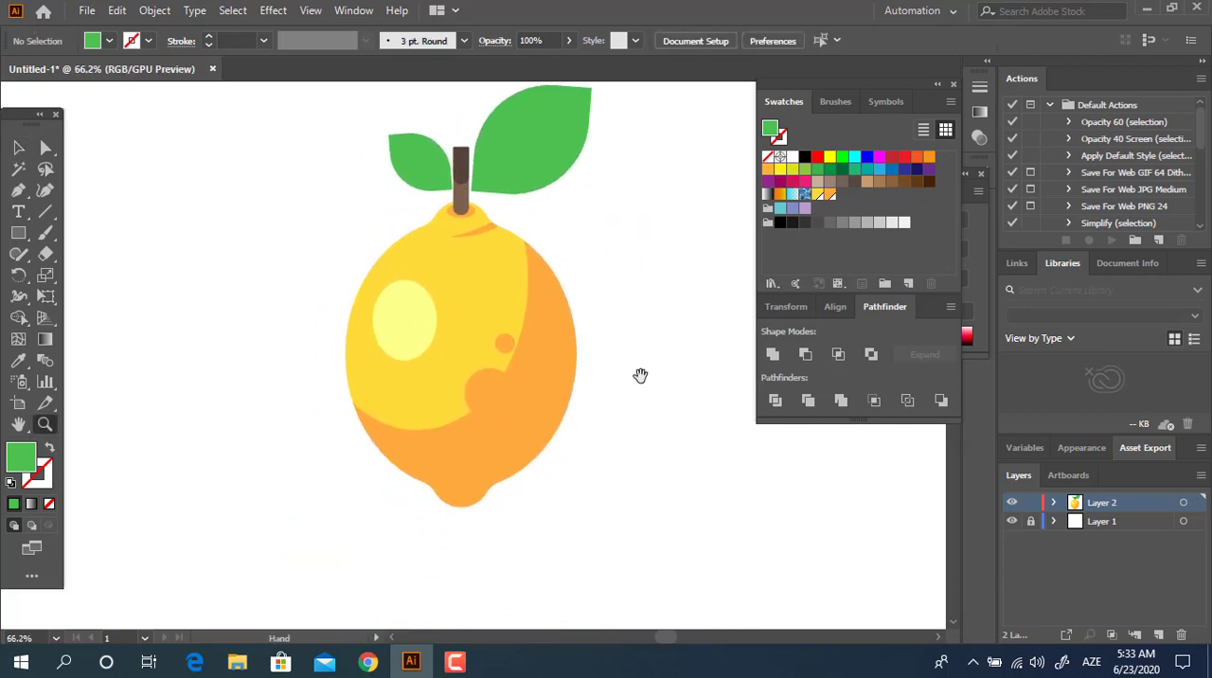
{"action": "left_click_drag", "start_coordinate": [641, 376], "coordinate": [647, 392]}
{"action": "left_click_drag", "start_coordinate": [570, 432], "coordinate": [595, 506]}
{"action": "key", "text": "space"}
{"action": "left_click_drag", "start_coordinate": [605, 445], "coordinate": [591, 446]}
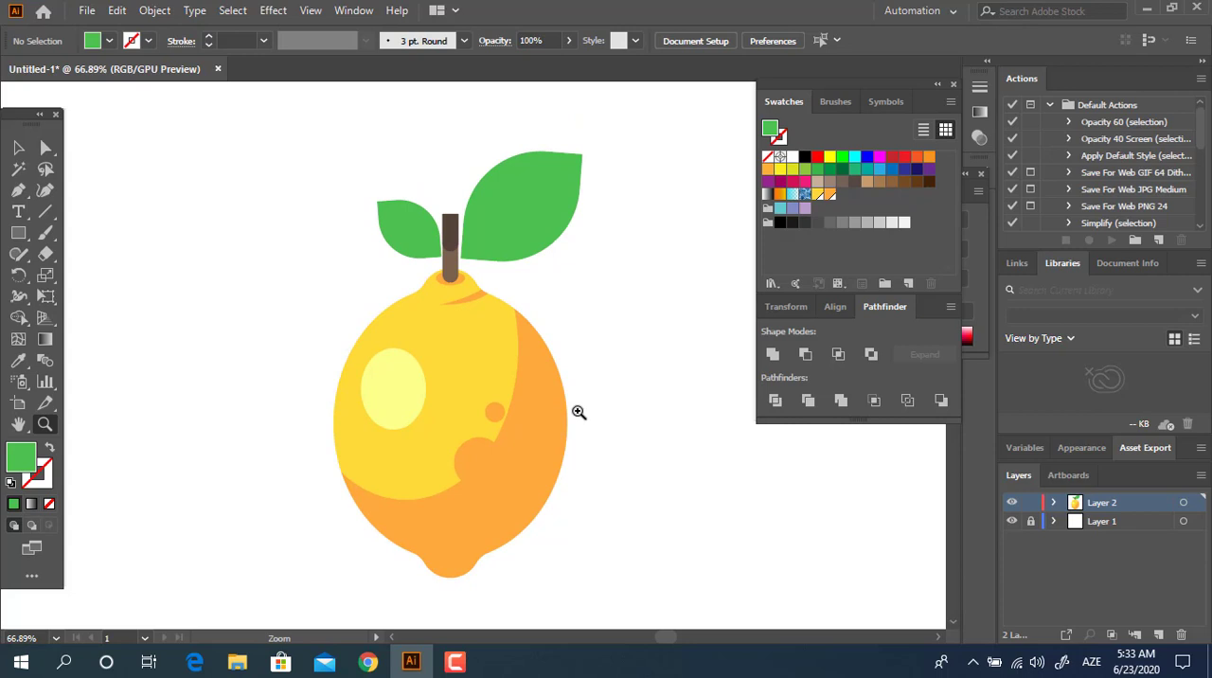
{"action": "left_click_drag", "start_coordinate": [578, 409], "coordinate": [576, 380]}
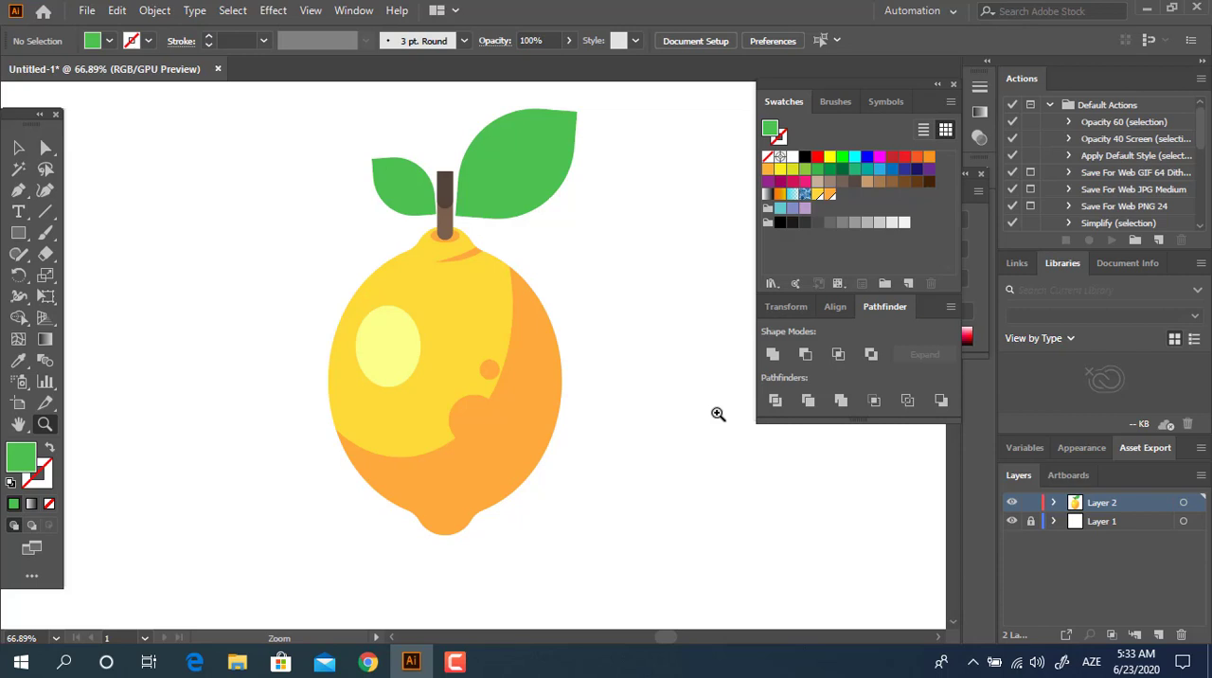
Step: Group the complete lemon artwork and move it to the artboard's upper left area
{"action": "key", "text": "ctrl+0"}
{"action": "key", "text": "v"}
{"action": "left_click", "coordinate": [360, 459]}
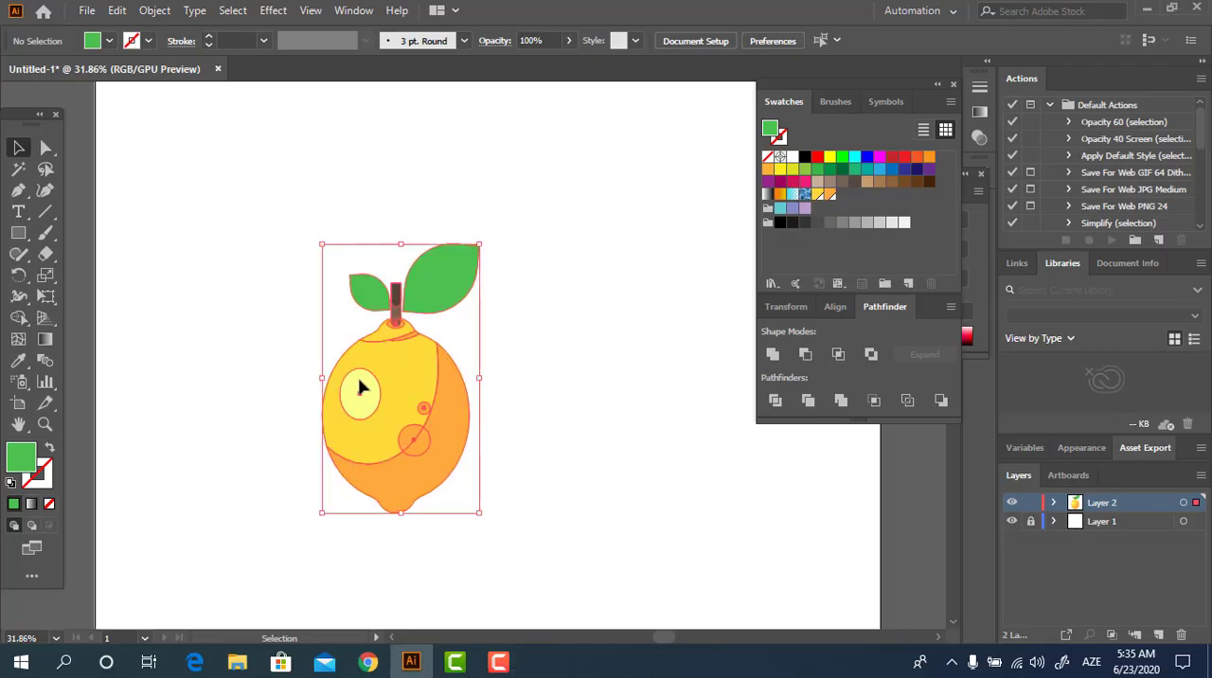
{"action": "left_click_drag", "start_coordinate": [437, 461], "coordinate": [282, 334]}
{"action": "right_click", "coordinate": [283, 334]}
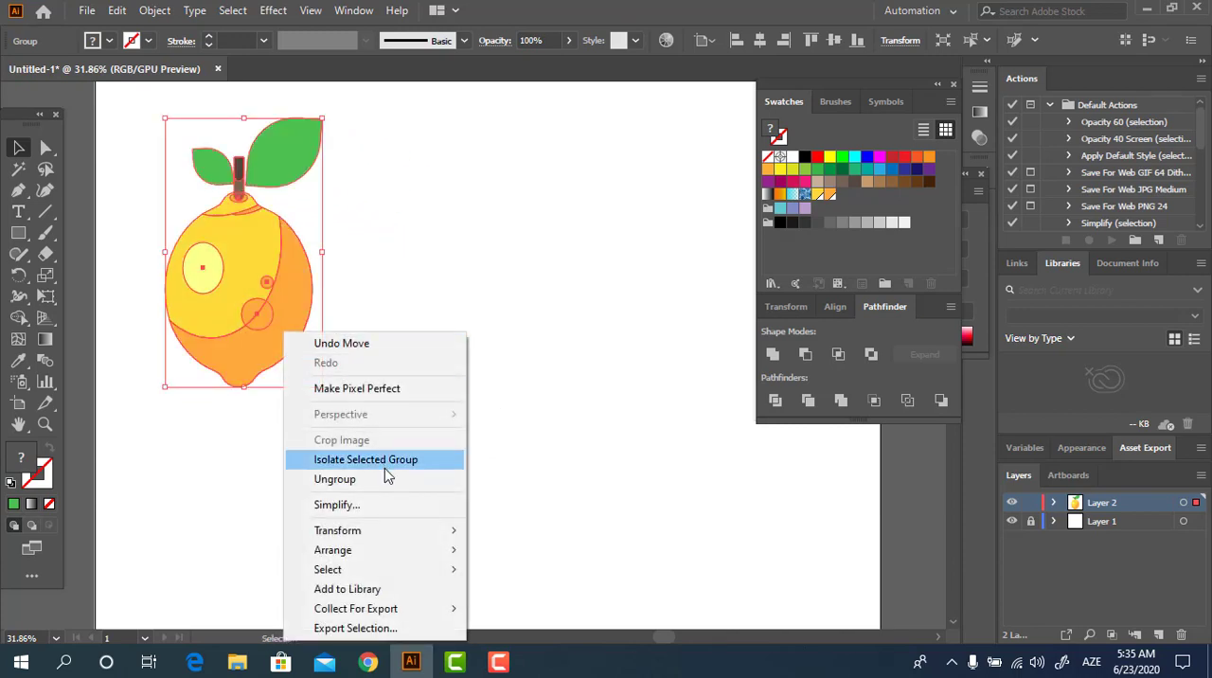
{"action": "left_click", "coordinate": [561, 389]}
Step: Draw a circle in the empty area to the lower right of the lemon and fill it with red D83540
{"action": "left_click_drag", "start_coordinate": [561, 396], "coordinate": [532, 405]}
{"action": "left_click_drag", "start_coordinate": [322, 358], "coordinate": [408, 425]}
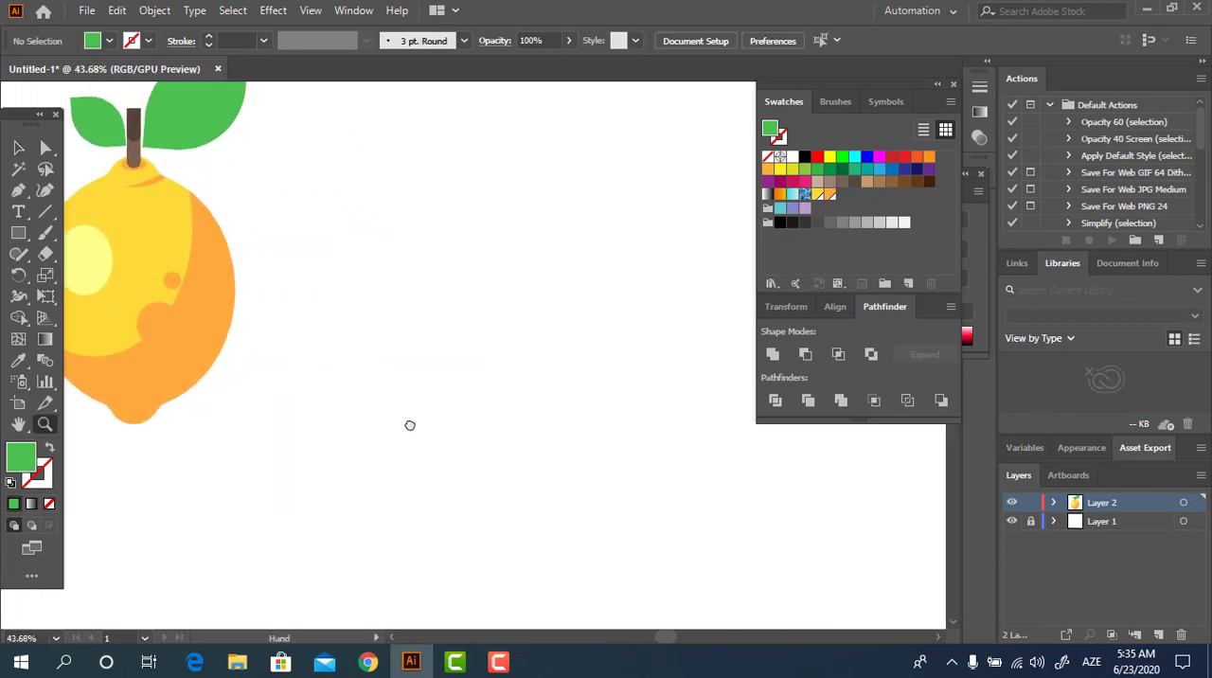
{"action": "left_click", "coordinate": [18, 234]}
{"action": "left_click", "coordinate": [98, 278]}
{"action": "mouse_move", "coordinate": [358, 345]}
{"action": "left_mouse_down"}
{"action": "mouse_move", "coordinate": [560, 517]}
{"action": "mouse_move", "coordinate": [569, 555]}
{"action": "left_mouse_up"}
{"action": "double_click", "coordinate": [20, 459]}
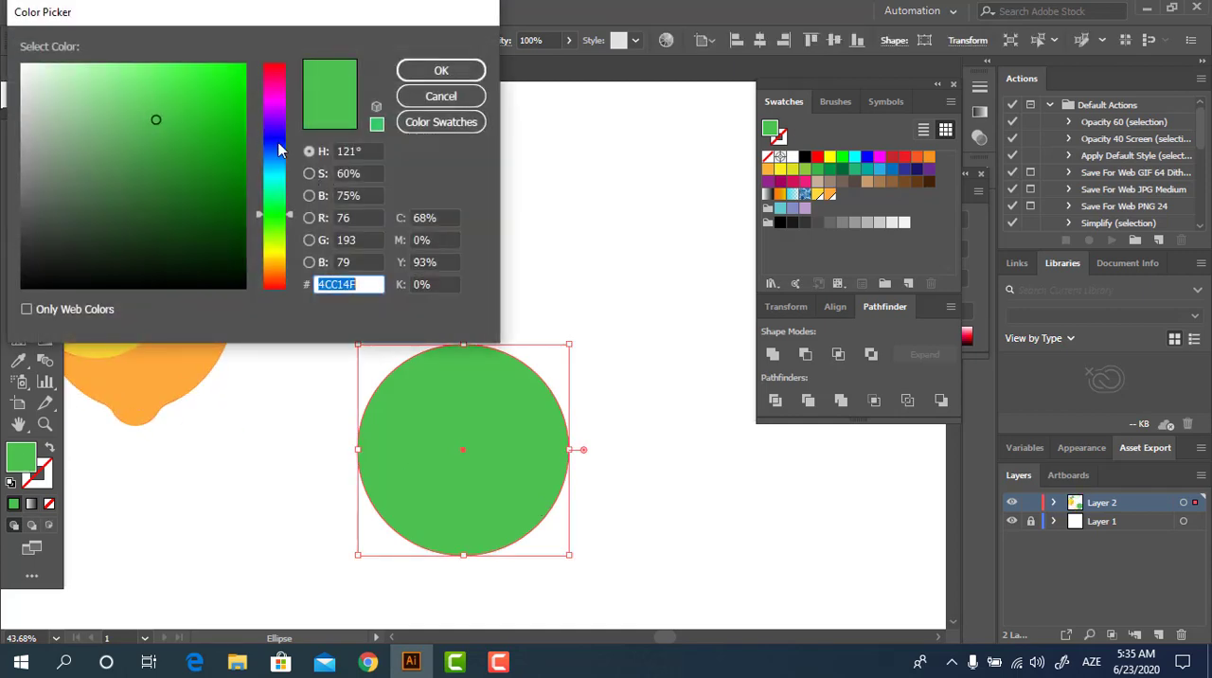
{"action": "left_click_drag", "start_coordinate": [279, 132], "coordinate": [279, 68]}
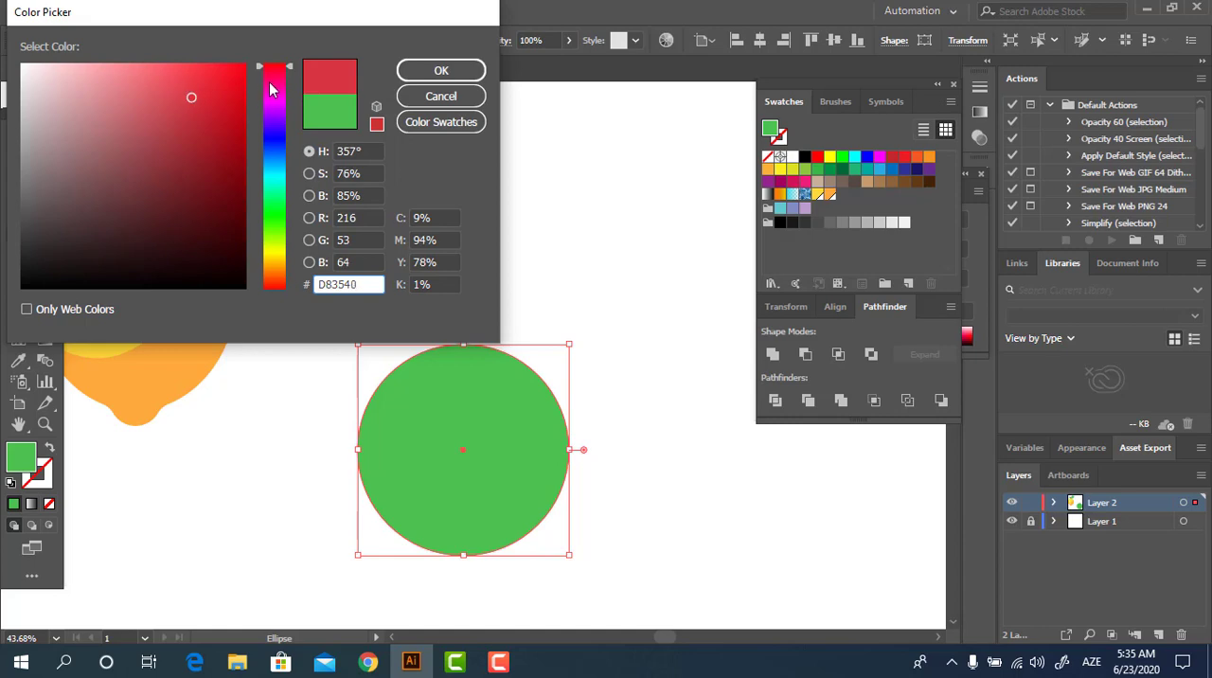
{"action": "left_click", "coordinate": [416, 70]}
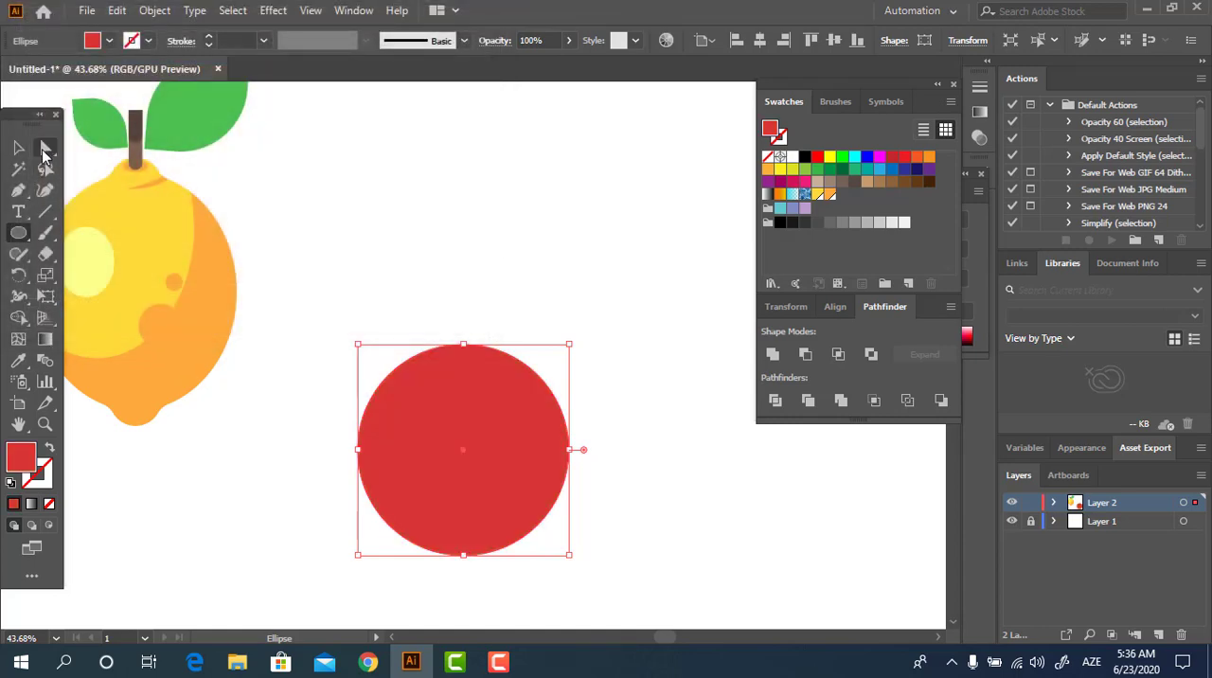
Step: Move the red circle up slightly and lower its top anchor point to flatten the upper edge
{"action": "left_click", "coordinate": [18, 147]}
{"action": "left_click_drag", "start_coordinate": [485, 473], "coordinate": [505, 390]}
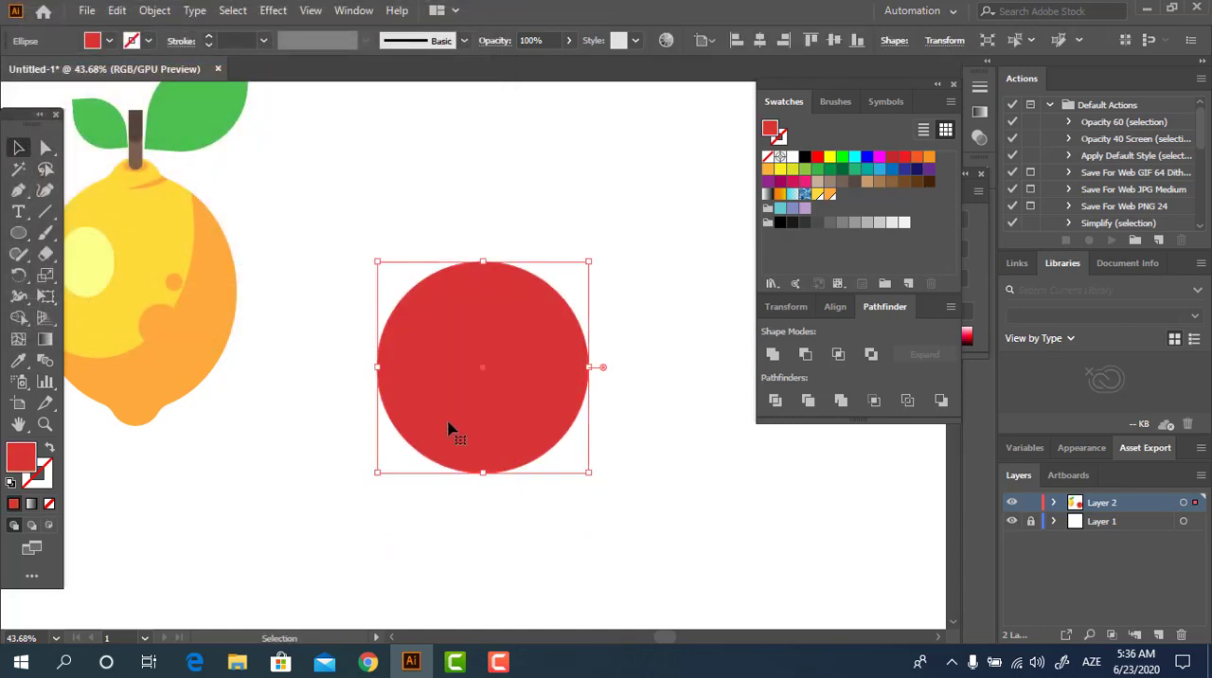
{"action": "left_click", "coordinate": [47, 148]}
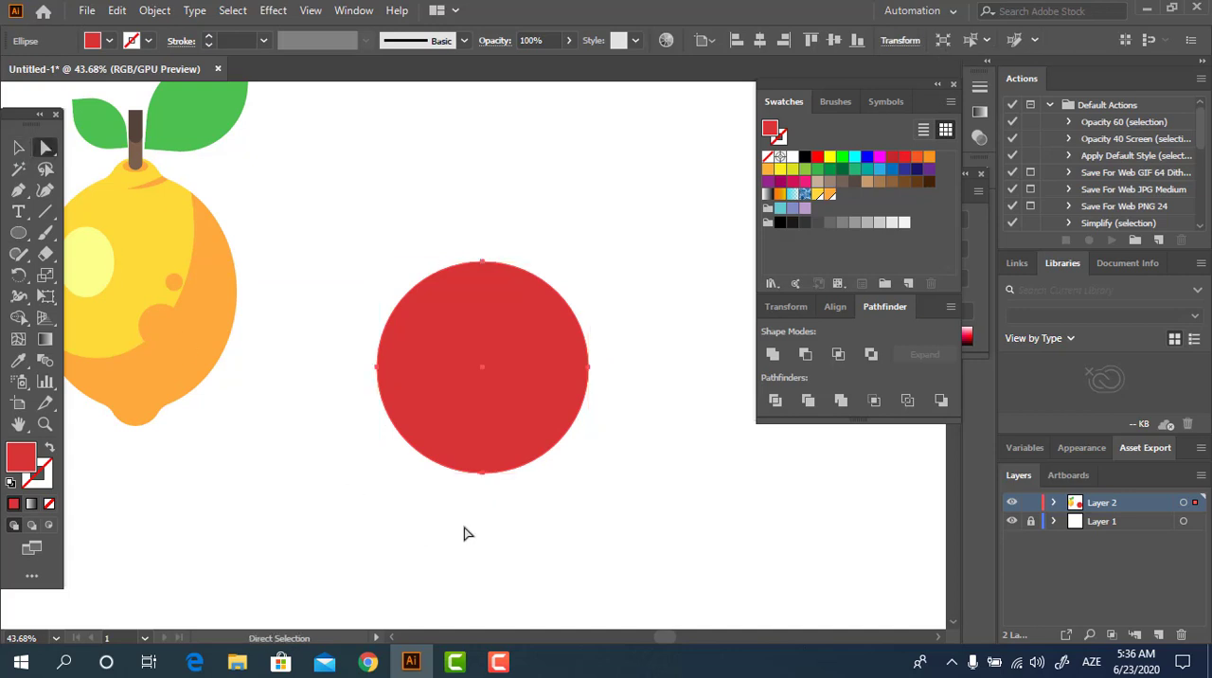
{"action": "left_click", "coordinate": [484, 472]}
{"action": "left_click_drag", "start_coordinate": [482, 264], "coordinate": [484, 282]}
{"action": "left_click", "coordinate": [640, 540]}
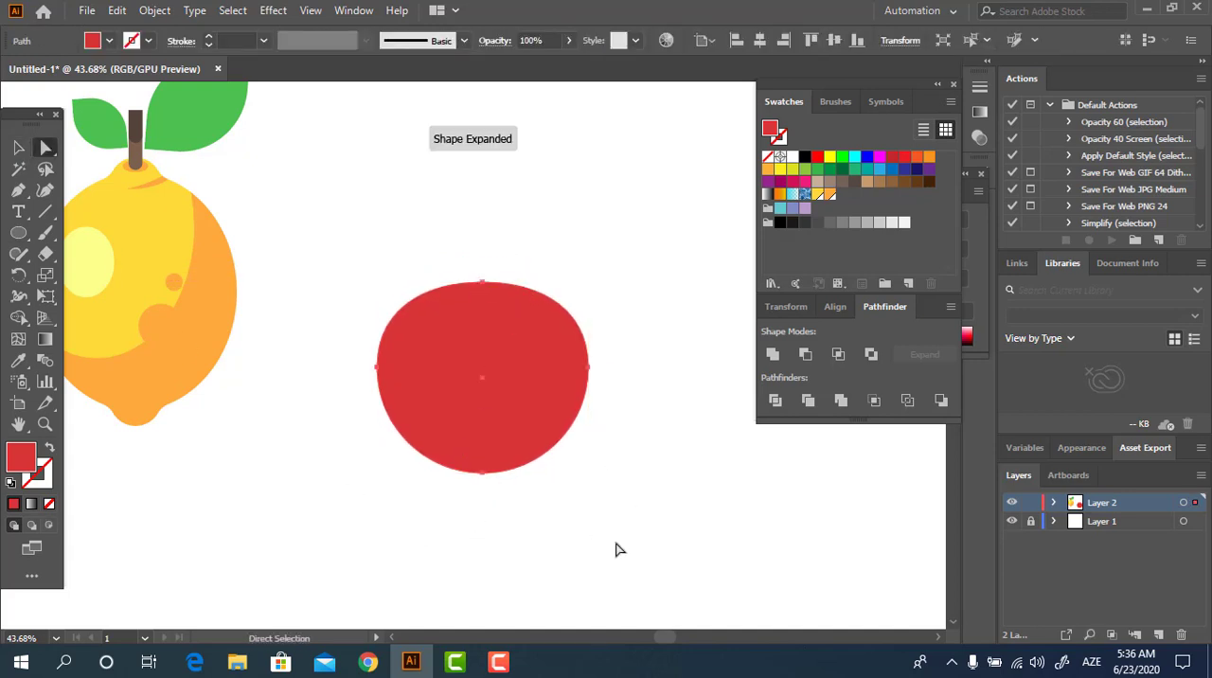
Step: Draw a flat red ellipse across the top edge of the red body and center the two shapes horizontally
{"action": "left_click", "coordinate": [18, 233]}
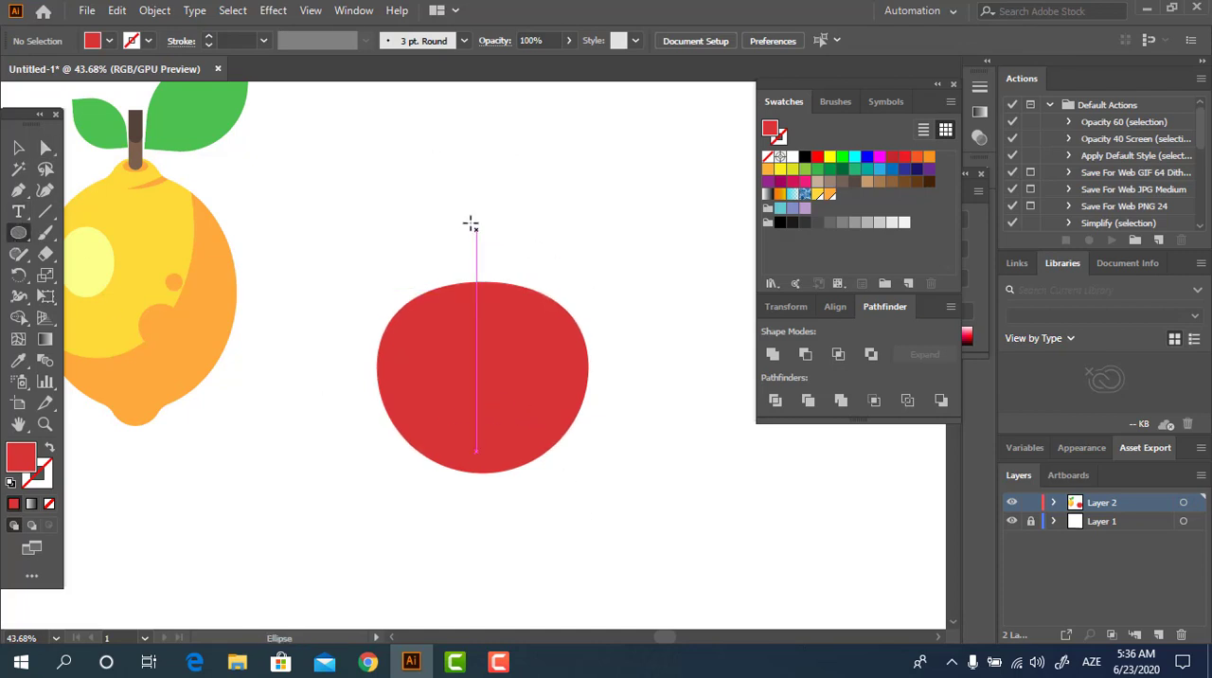
{"action": "left_click_drag", "start_coordinate": [473, 224], "coordinate": [486, 287]}
{"action": "key", "text": "v"}
{"action": "left_click", "coordinate": [717, 284]}
{"action": "left_click_drag", "start_coordinate": [577, 487], "coordinate": [395, 262]}
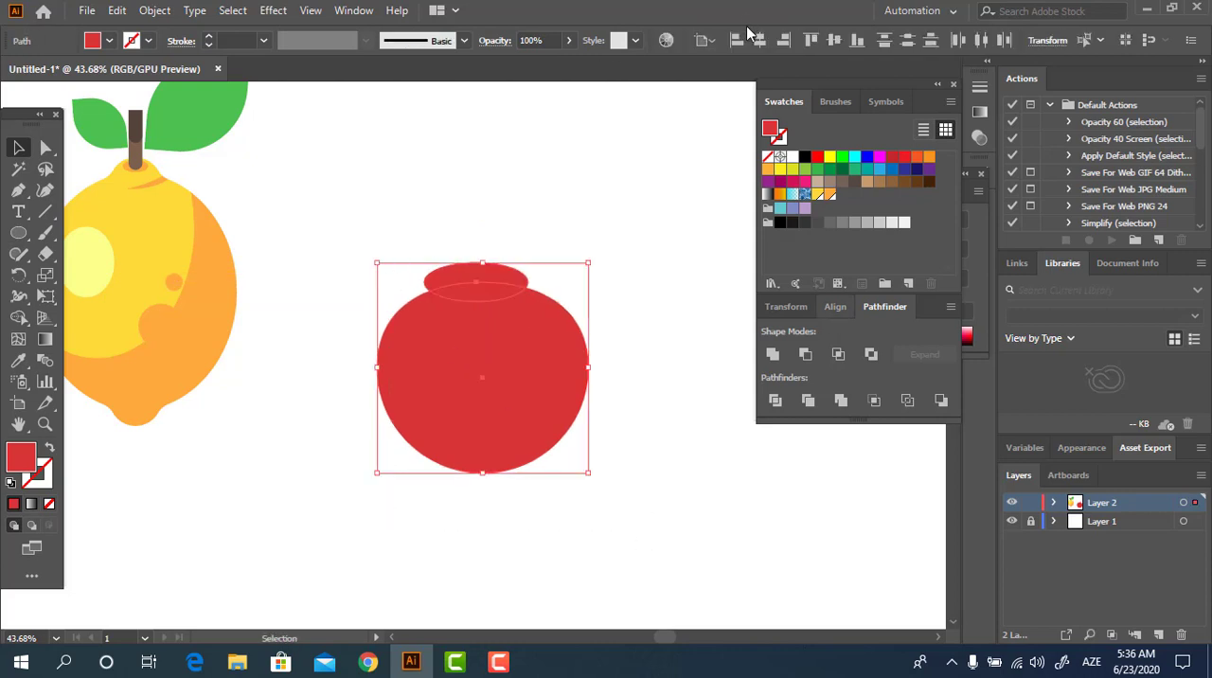
{"action": "left_click", "coordinate": [758, 40]}
Step: Copy the top ellipse to the body's bottom edge, make the copy narrower, and center it with the other shapes
{"action": "left_click", "coordinate": [652, 209]}
{"action": "left_click_drag", "start_coordinate": [497, 281], "coordinate": [512, 480]}
{"action": "left_click", "coordinate": [618, 353]}
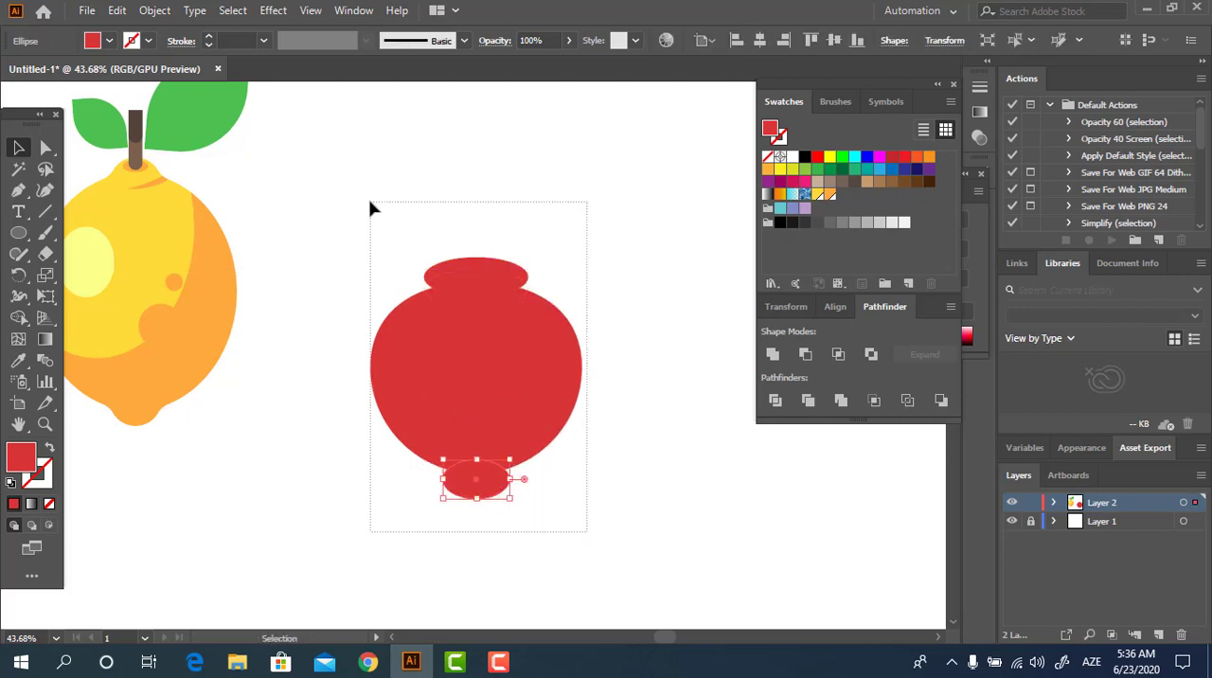
{"action": "left_click_drag", "start_coordinate": [371, 203], "coordinate": [371, 202]}
{"action": "left_click", "coordinate": [744, 205]}
Step: Widen the ellipse at the top of the red body evenly on both sides
{"action": "left_click", "coordinate": [506, 279]}
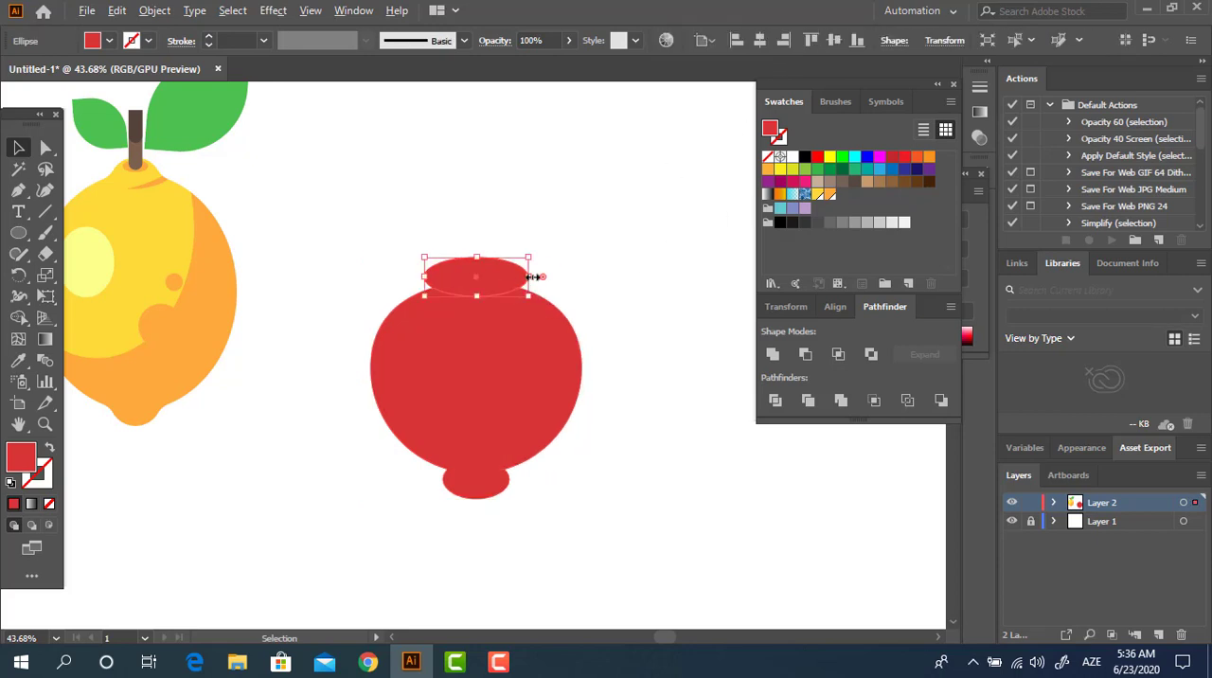
{"action": "left_click_drag", "start_coordinate": [529, 275], "coordinate": [536, 275]}
{"action": "left_click", "coordinate": [694, 396]}
Step: Divide the red body with both ellipses and delete the ellipse pieces to leave a notch at the top and bottom
{"action": "left_click_drag", "start_coordinate": [633, 536], "coordinate": [412, 286]}
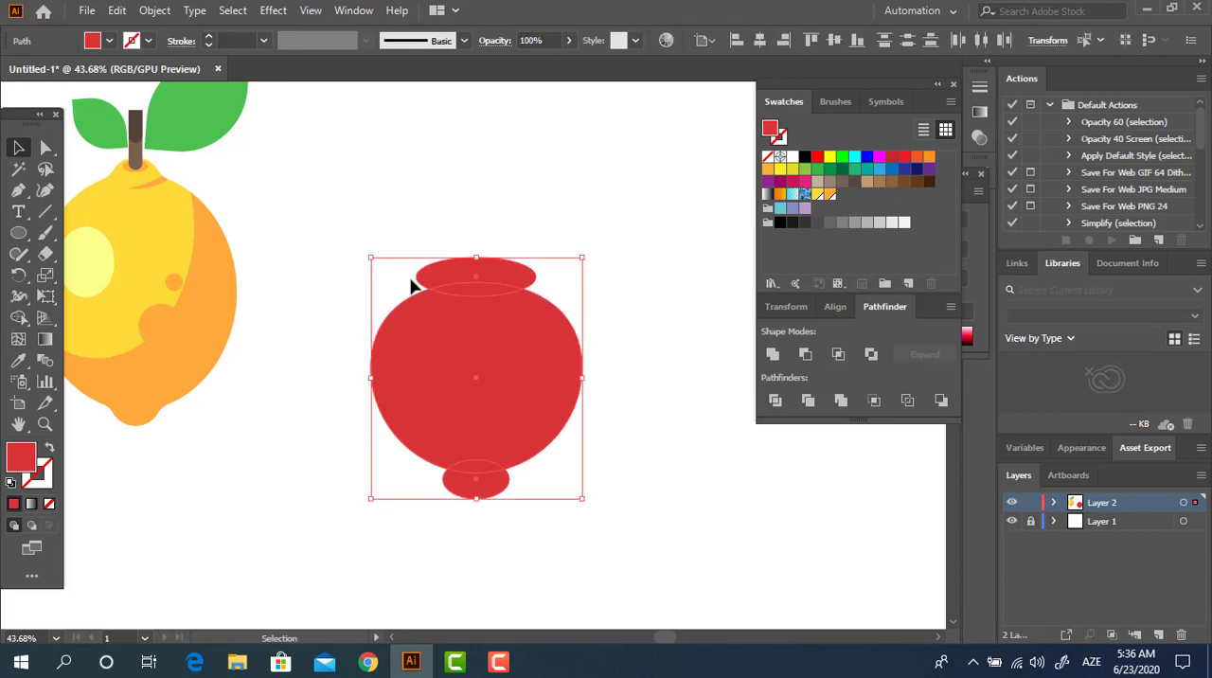
{"action": "left_click", "coordinate": [711, 473]}
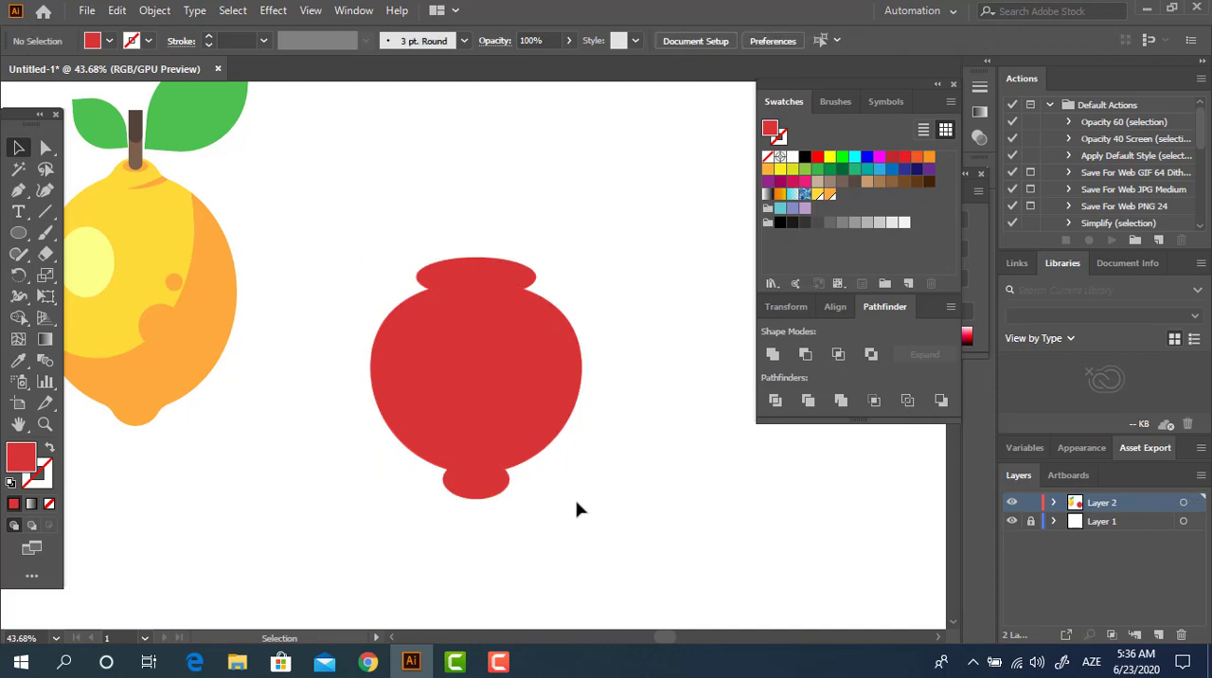
{"action": "left_click_drag", "start_coordinate": [576, 506], "coordinate": [427, 281]}
{"action": "key", "text": "ctrl+g"}
{"action": "double_click", "coordinate": [491, 348]}
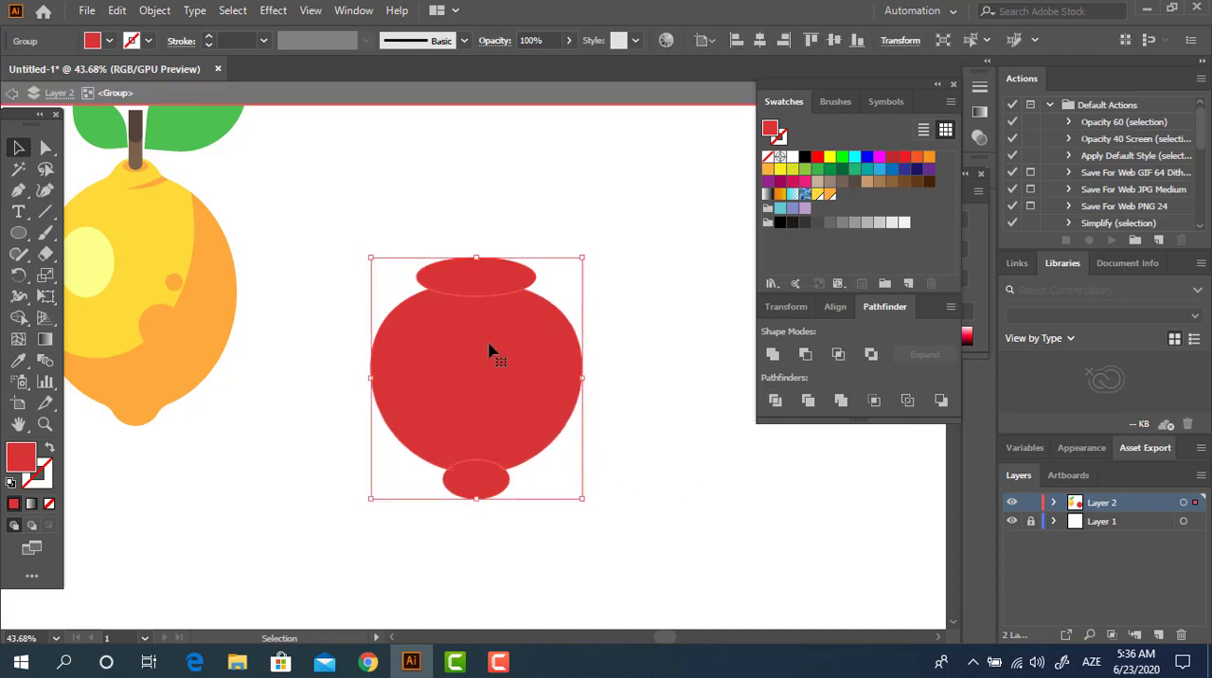
{"action": "left_click", "coordinate": [490, 274]}
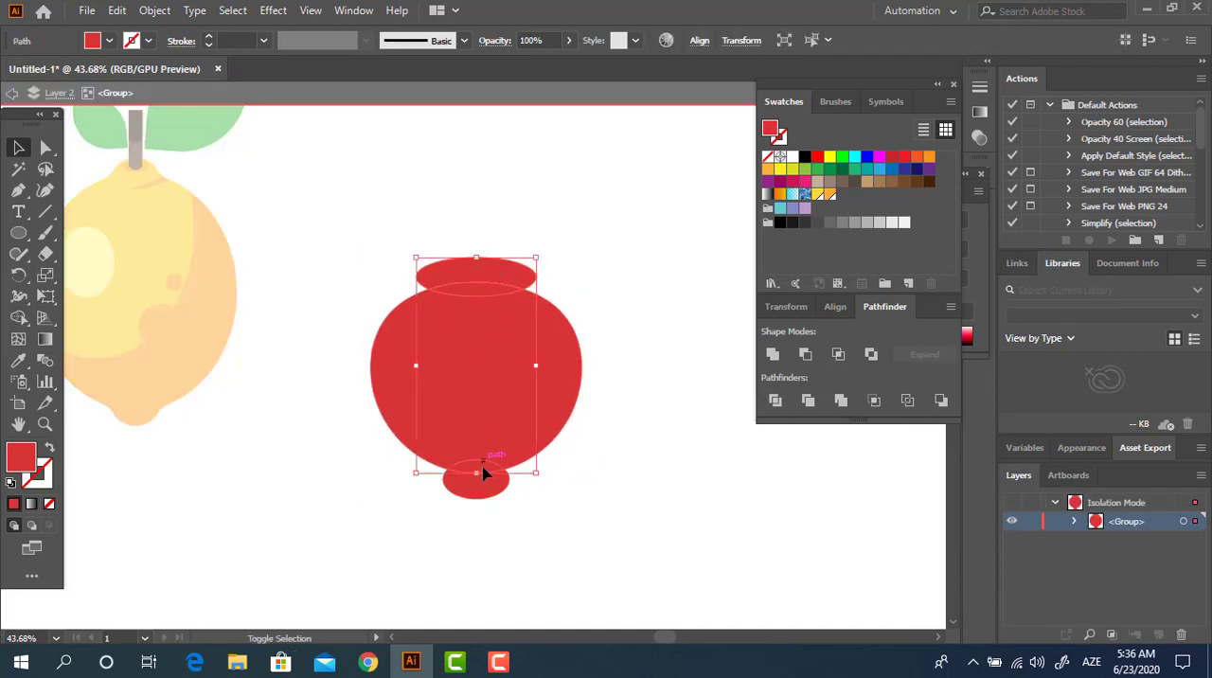
{"action": "key", "text": "Delete"}
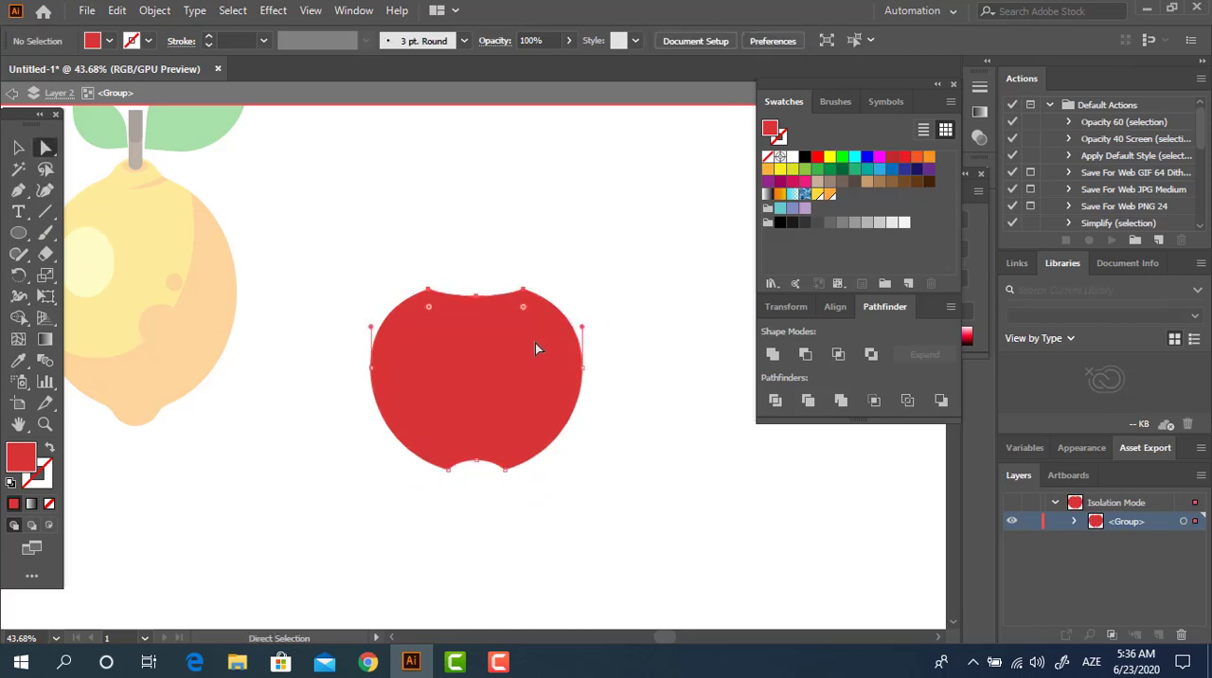
Step: Round the four notch corners of the red body by about 117.81 px into an apple shape and leave the group
{"action": "left_click", "coordinate": [521, 308]}
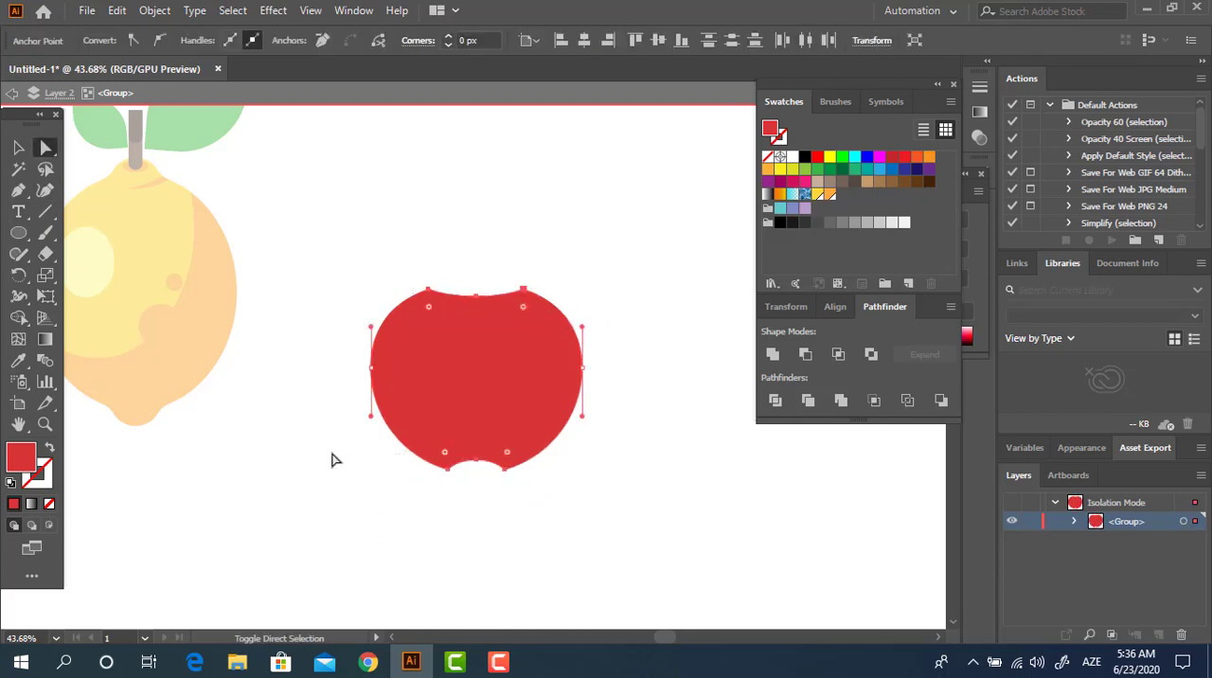
{"action": "left_click_drag", "start_coordinate": [442, 449], "coordinate": [488, 284]}
{"action": "left_click", "coordinate": [661, 504]}
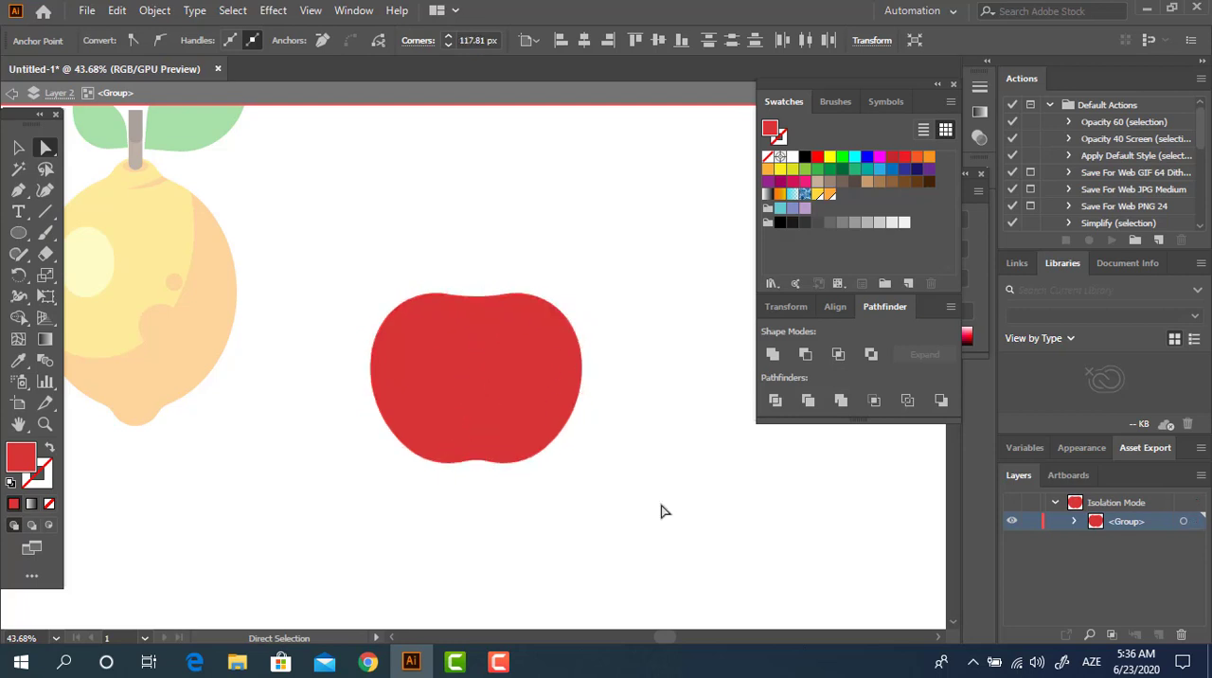
{"action": "double_click", "coordinate": [661, 506]}
{"action": "mouse_move", "coordinate": [702, 517]}
{"action": "left_mouse_down"}
{"action": "mouse_move", "coordinate": [761, 541]}
{"action": "mouse_move", "coordinate": [723, 528]}
{"action": "left_mouse_up"}
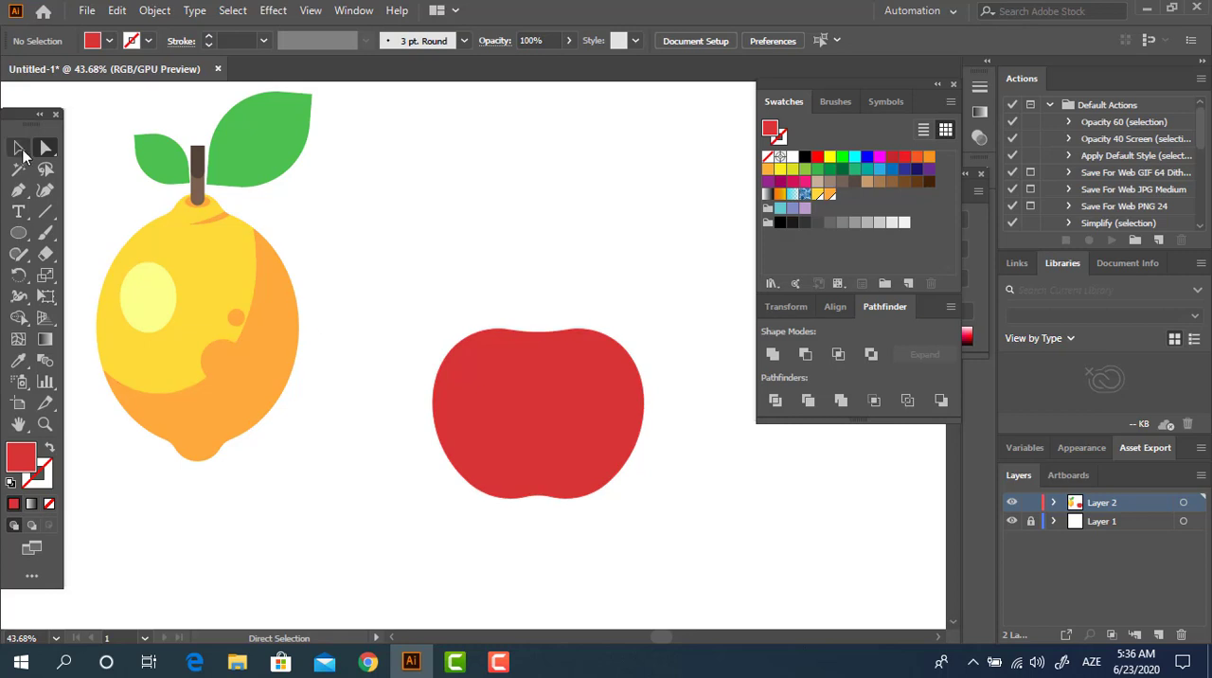
Step: Group the lemon's stem and two leaves inside the lemon group and place a copy just above the red apple body
{"action": "left_click", "coordinate": [19, 148]}
{"action": "left_click", "coordinate": [197, 162]}
{"action": "double_click", "coordinate": [197, 163]}
{"action": "left_click", "coordinate": [197, 161]}
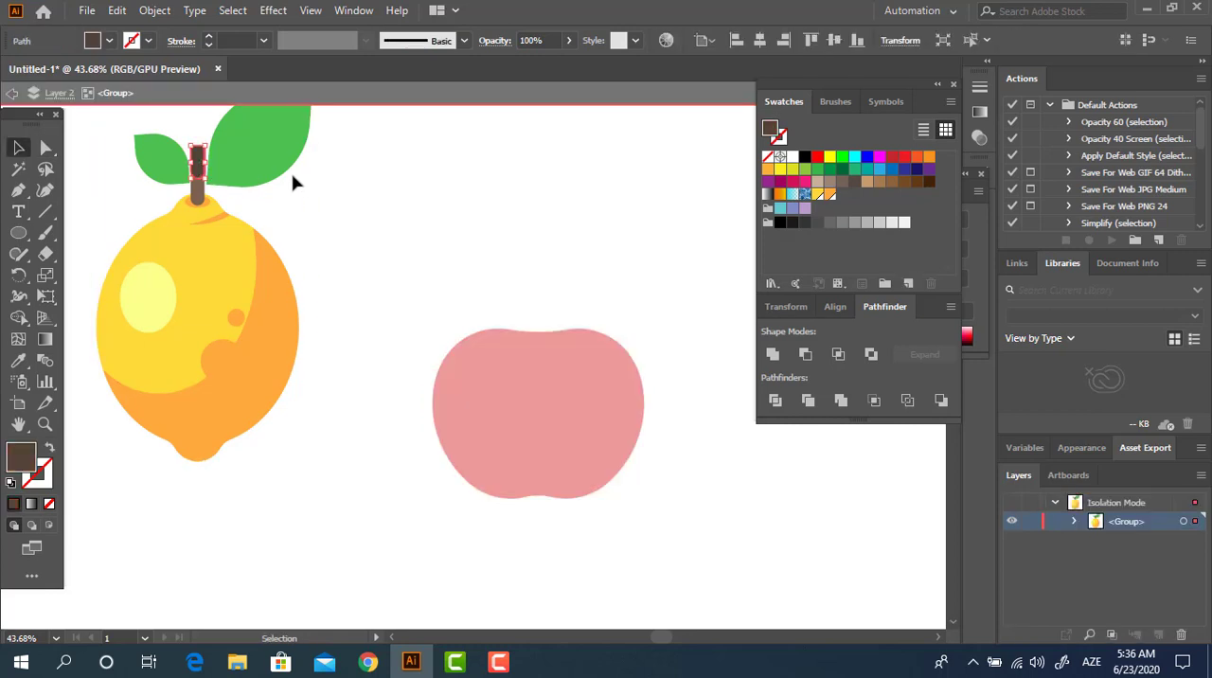
{"action": "left_click_drag", "start_coordinate": [126, 144], "coordinate": [216, 162]}
{"action": "right_click", "coordinate": [216, 162]}
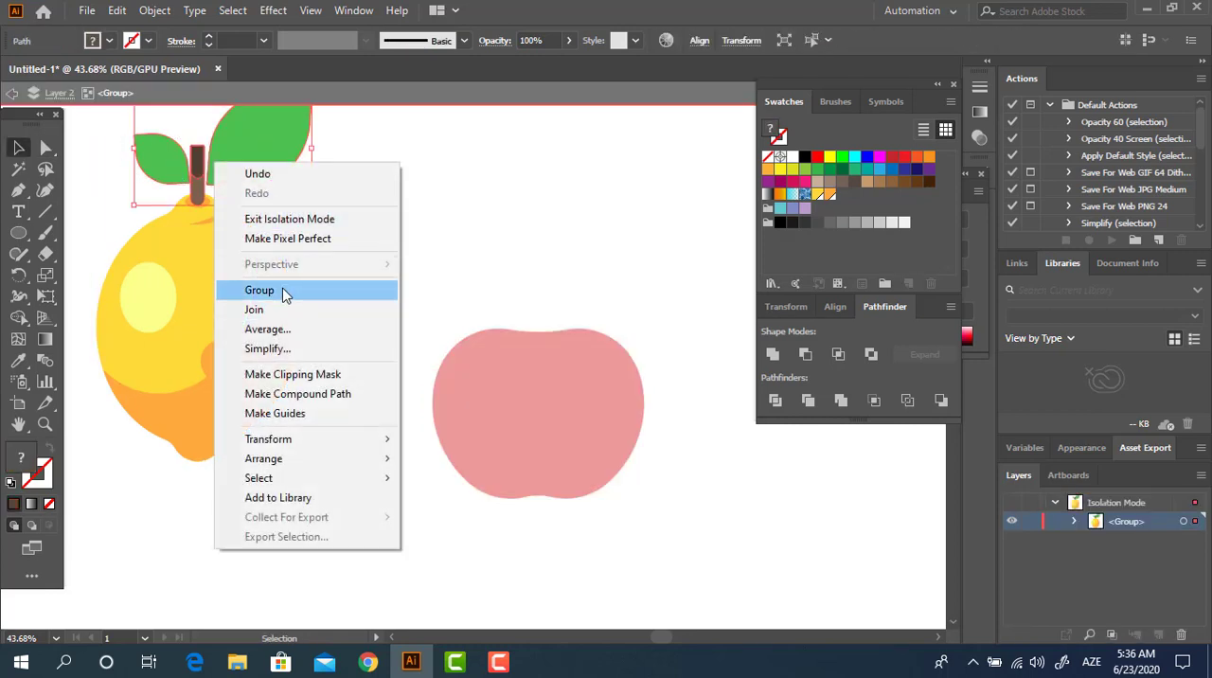
{"action": "left_click", "coordinate": [360, 291]}
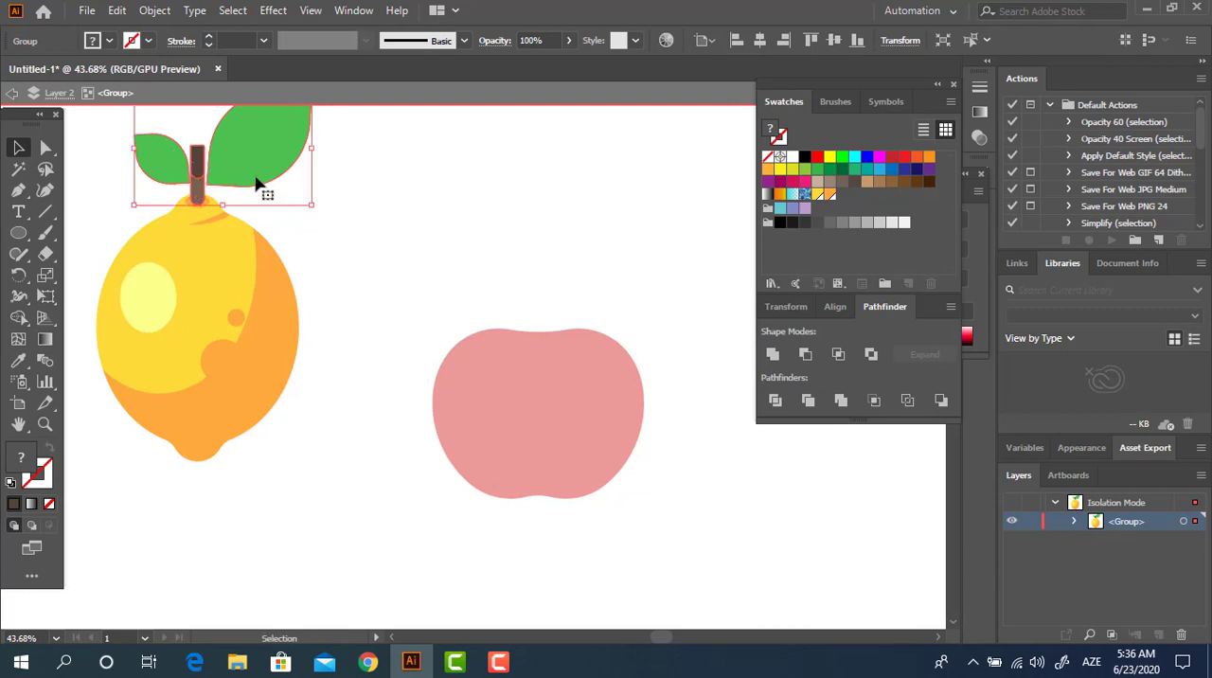
{"action": "left_click_drag", "start_coordinate": [256, 183], "coordinate": [566, 285]}
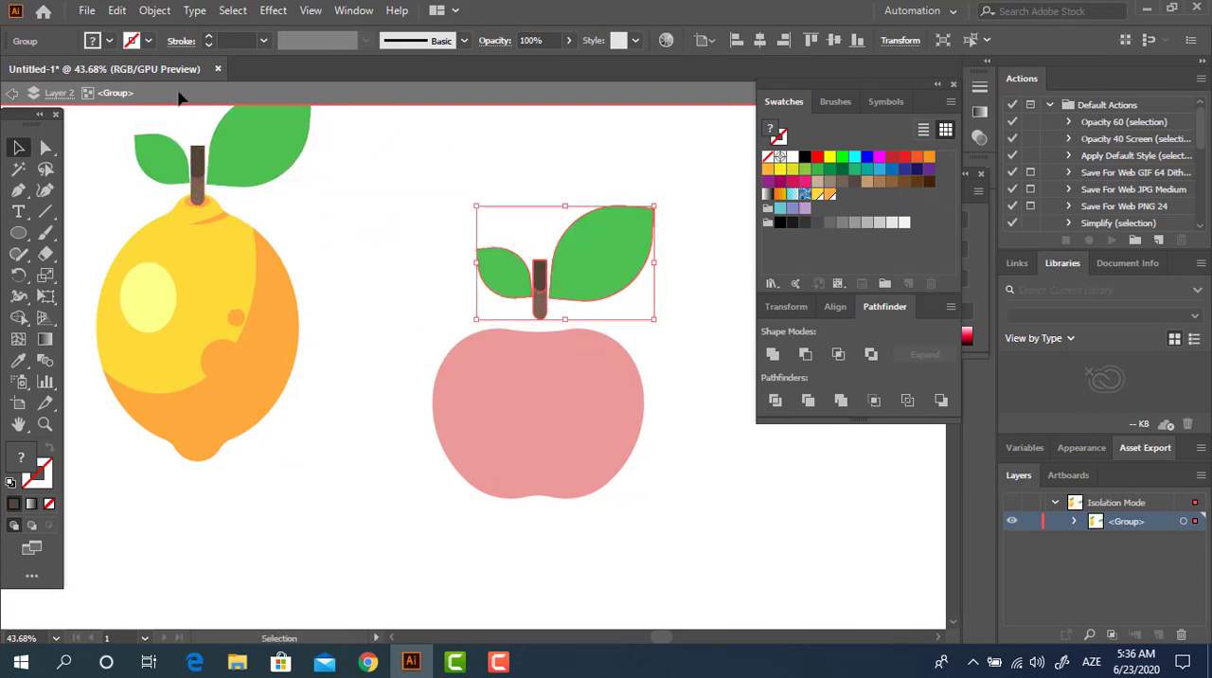
Step: Cut the copied stem and leaves, leave the lemon group, and paste them in front as a separate object
{"action": "left_click", "coordinate": [116, 10]}
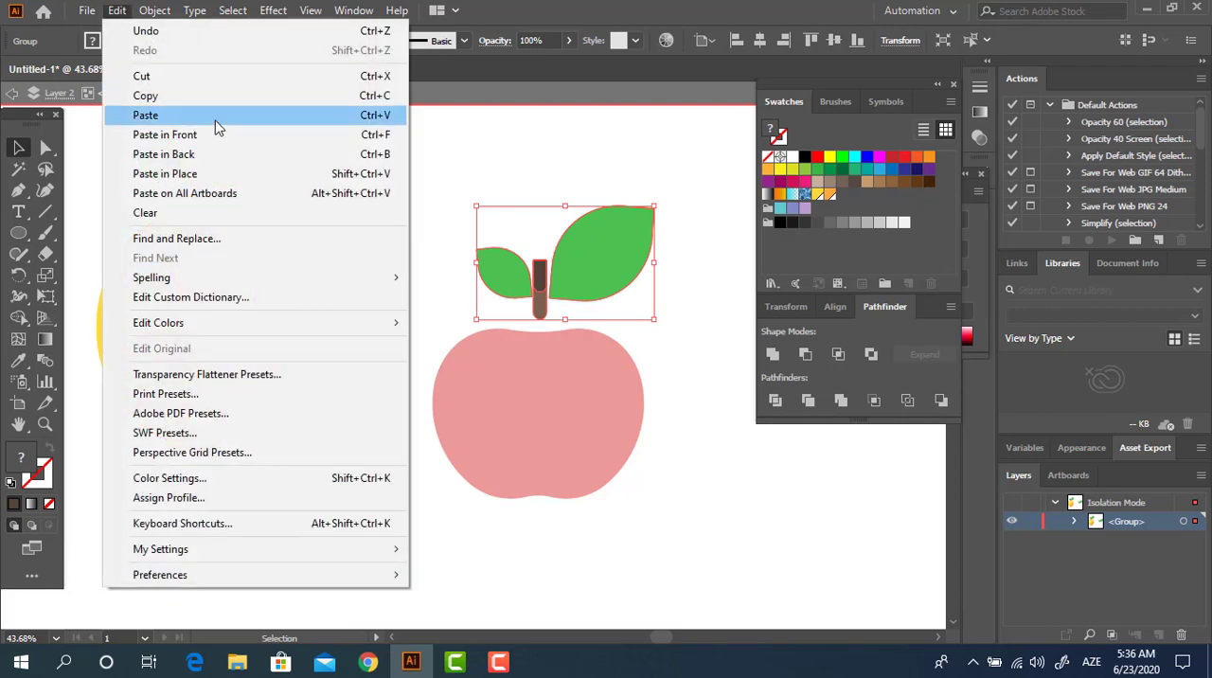
{"action": "left_click", "coordinate": [398, 83]}
{"action": "double_click", "coordinate": [395, 202]}
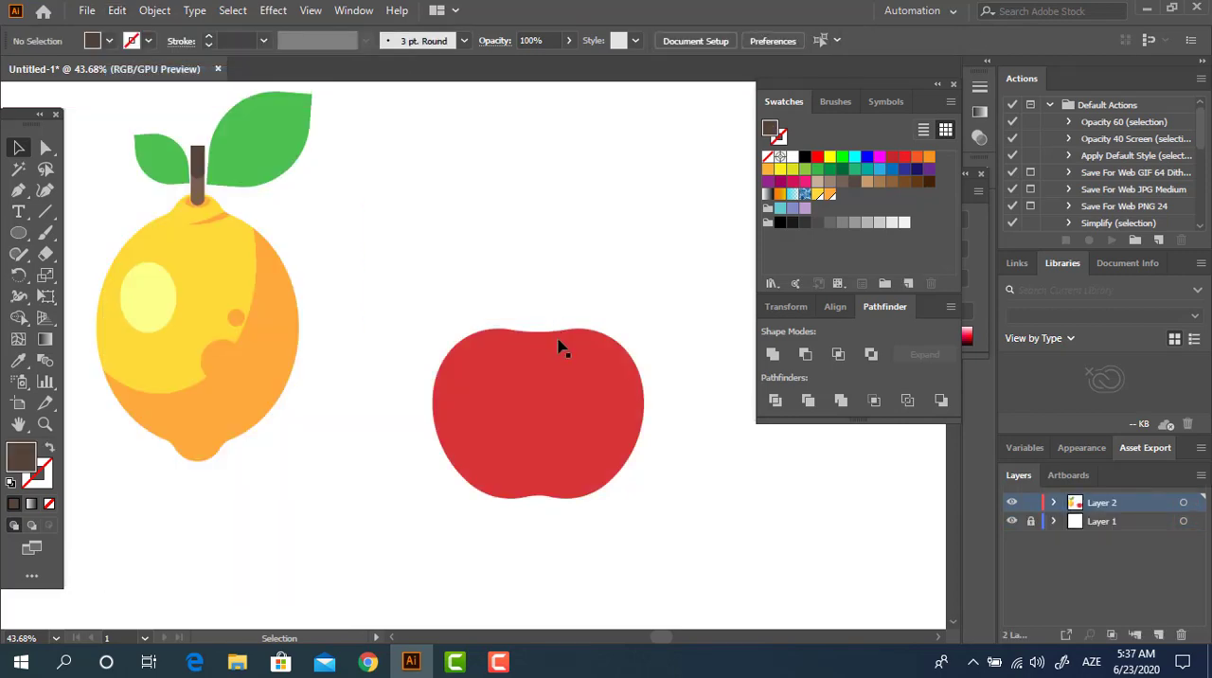
{"action": "left_click", "coordinate": [116, 11]}
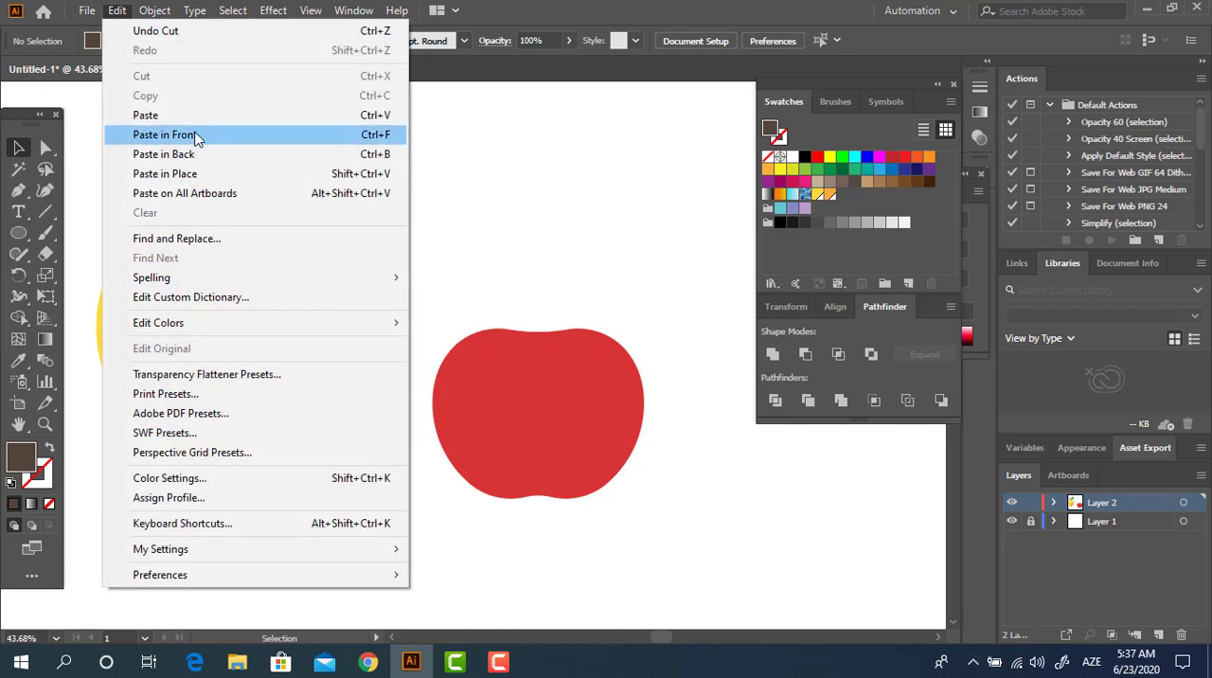
{"action": "left_click", "coordinate": [189, 134]}
{"action": "left_click", "coordinate": [634, 350]}
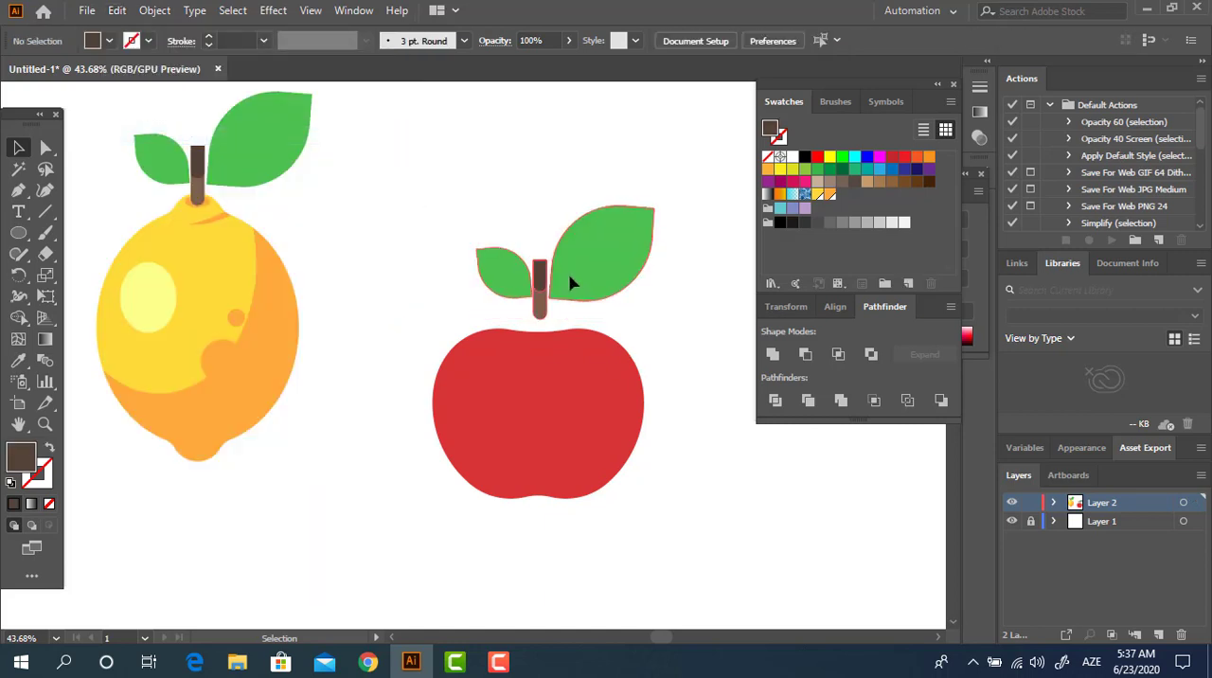
Step: Move the stem and leaves down so the stem sits centered in the notch at the apple's top
{"action": "left_click_drag", "start_coordinate": [569, 276], "coordinate": [566, 312]}
{"action": "left_click", "coordinate": [716, 441]}
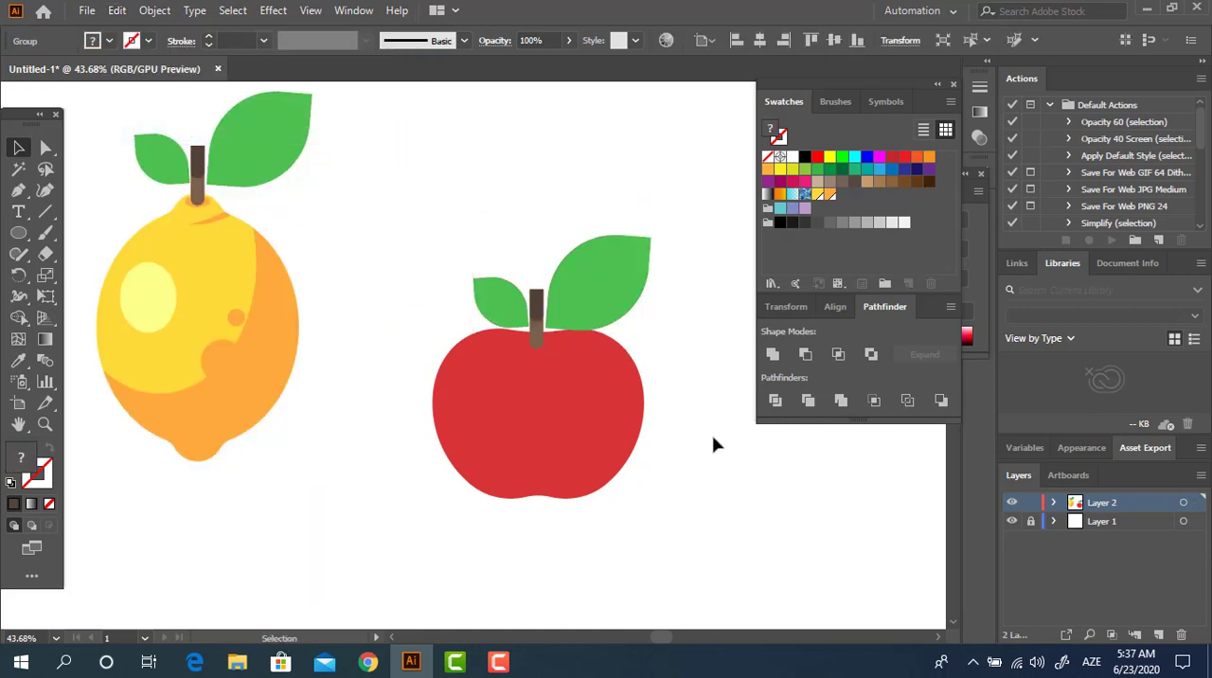
{"action": "left_click_drag", "start_coordinate": [682, 336], "coordinate": [660, 334]}
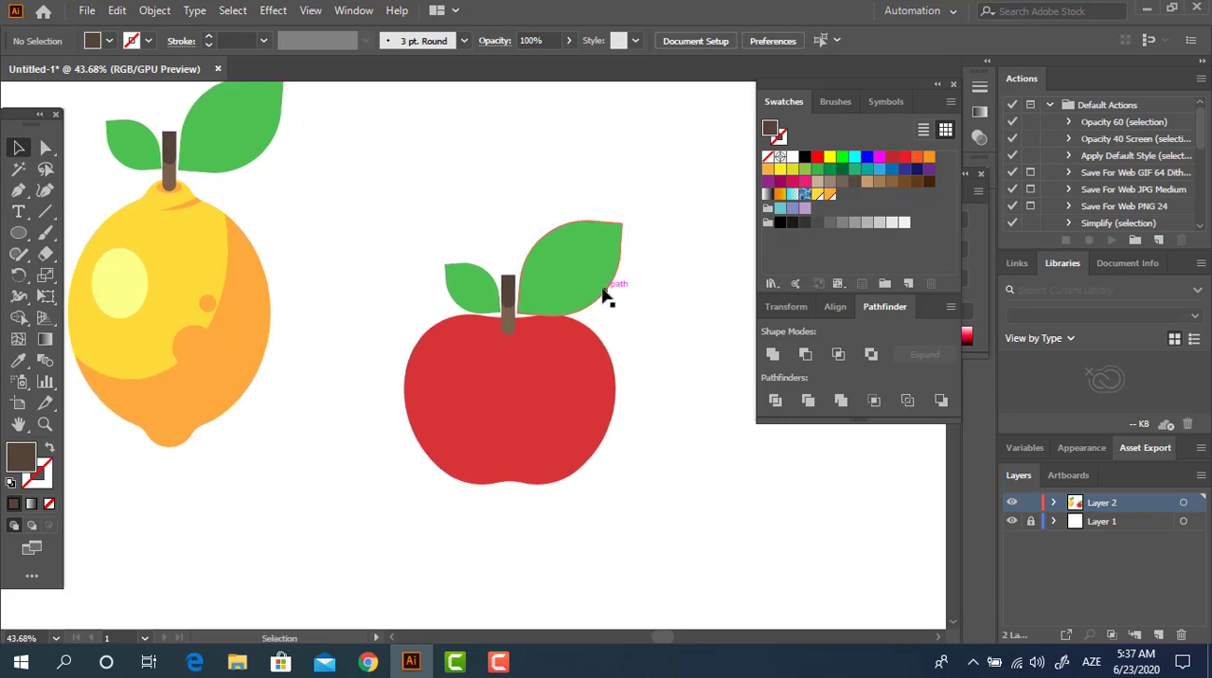
{"action": "left_click_drag", "start_coordinate": [606, 296], "coordinate": [643, 318]}
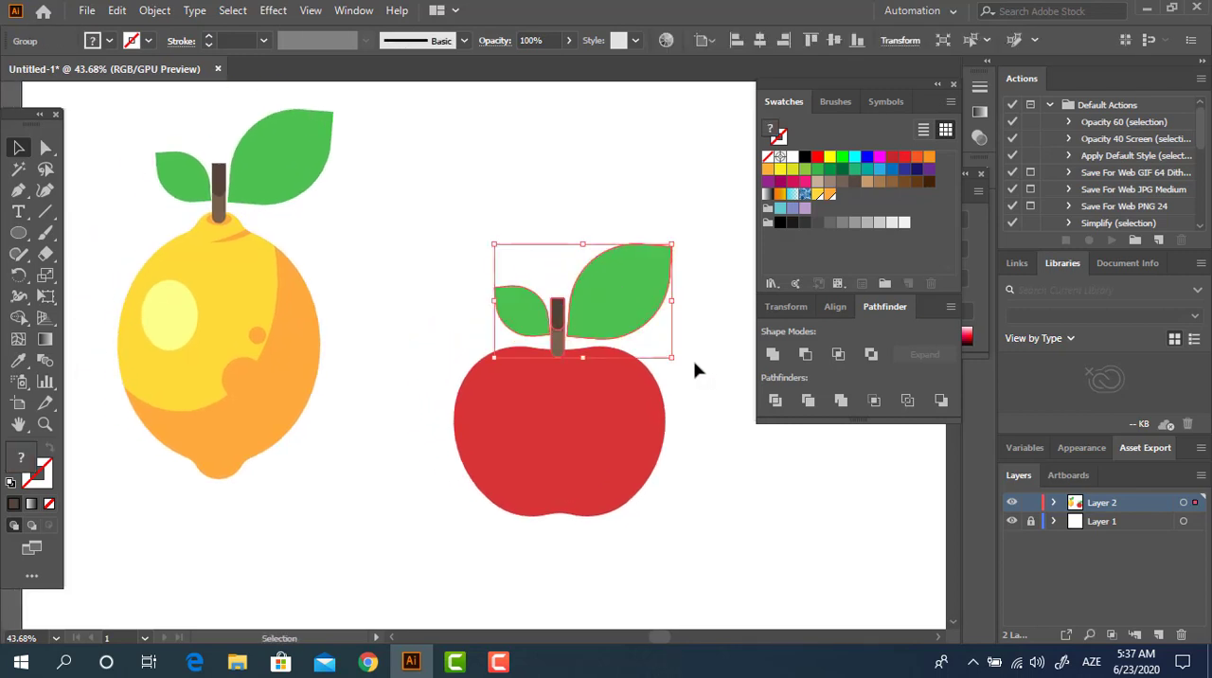
{"action": "left_click", "coordinate": [693, 413]}
{"action": "left_click_drag", "start_coordinate": [680, 398], "coordinate": [648, 361]}
{"action": "left_click_drag", "start_coordinate": [527, 302], "coordinate": [526, 312]}
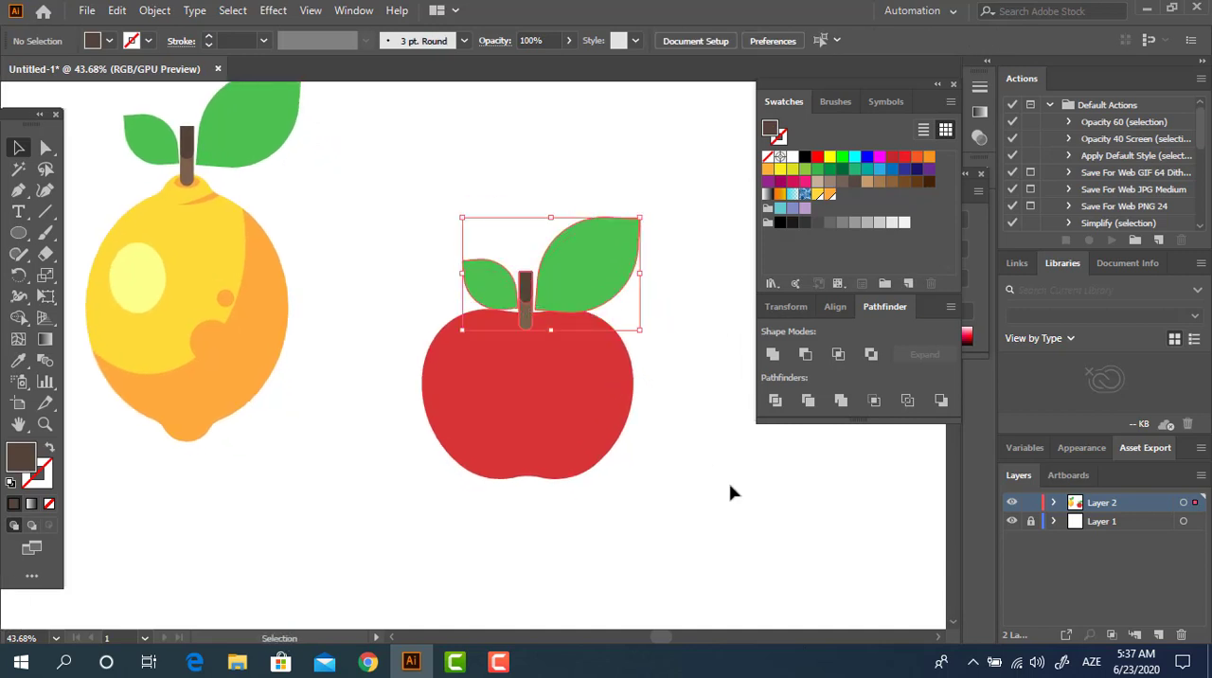
{"action": "left_click", "coordinate": [728, 487]}
{"action": "left_click_drag", "start_coordinate": [685, 463], "coordinate": [679, 498]}
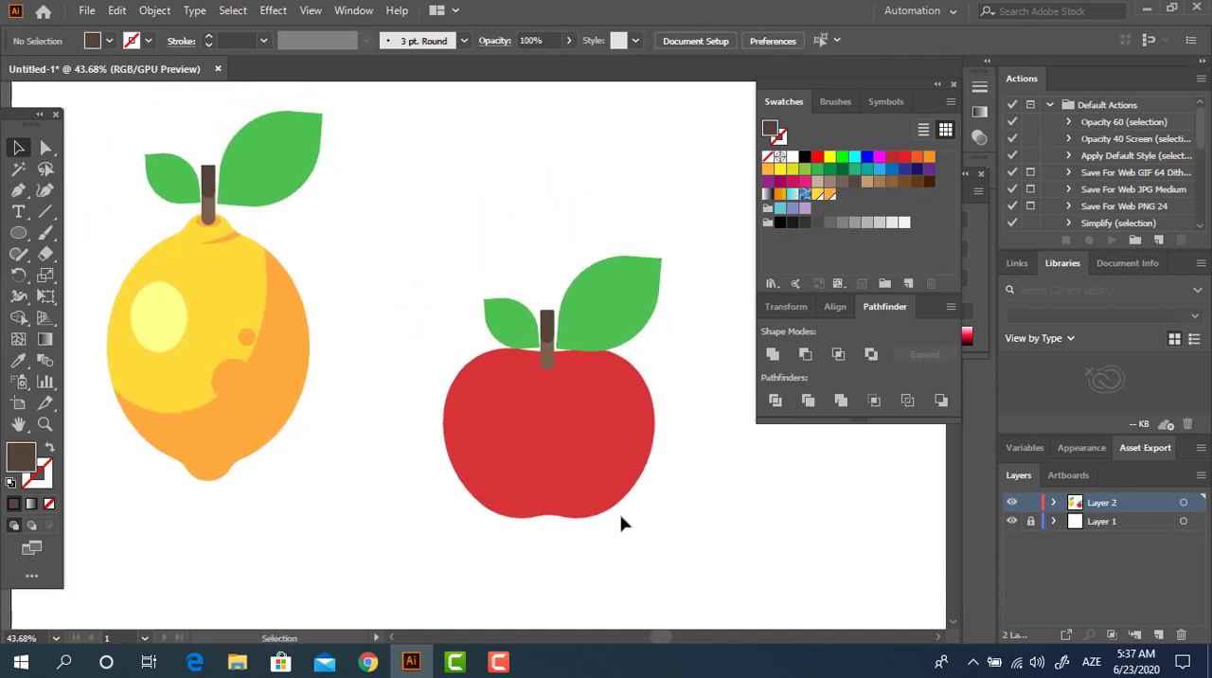
Step: Draw a large ellipse over the apple's upper left area and fill it with the apple's red
{"action": "left_click", "coordinate": [19, 232]}
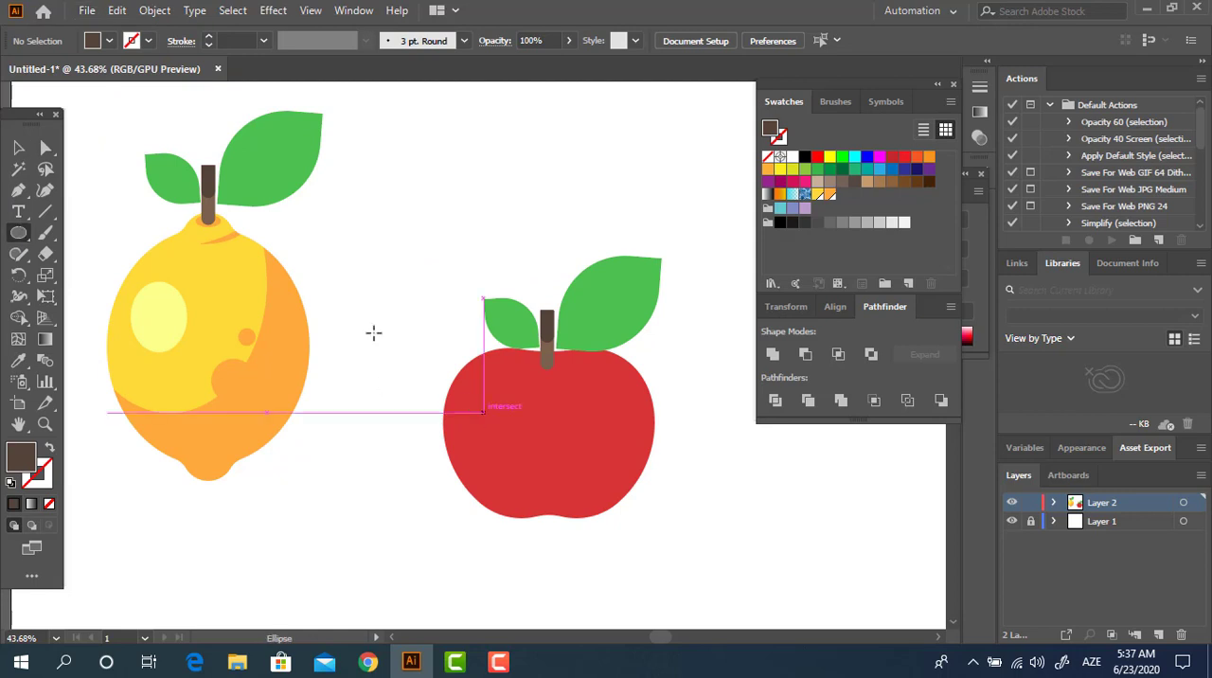
{"action": "left_click_drag", "start_coordinate": [350, 281], "coordinate": [599, 493]}
{"action": "left_click", "coordinate": [18, 360]}
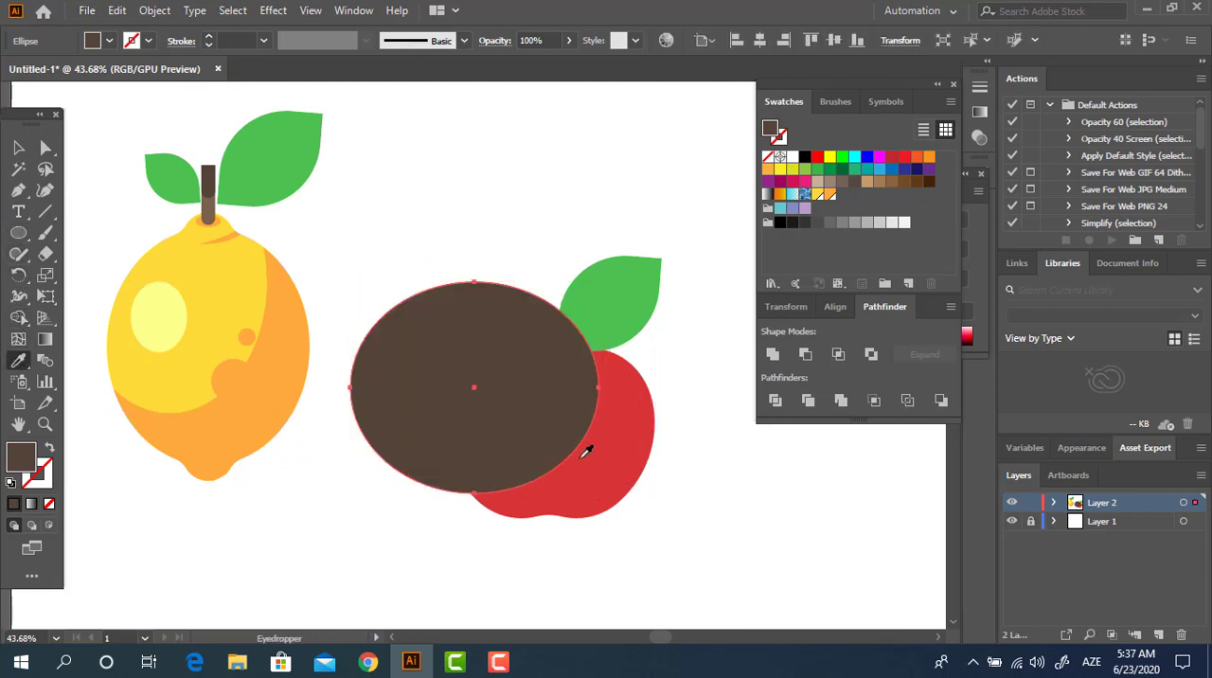
{"action": "left_click", "coordinate": [581, 446]}
Step: Recolor the apple body with a darker red than the ellipse
{"action": "left_click", "coordinate": [17, 150]}
{"action": "left_click", "coordinate": [622, 466]}
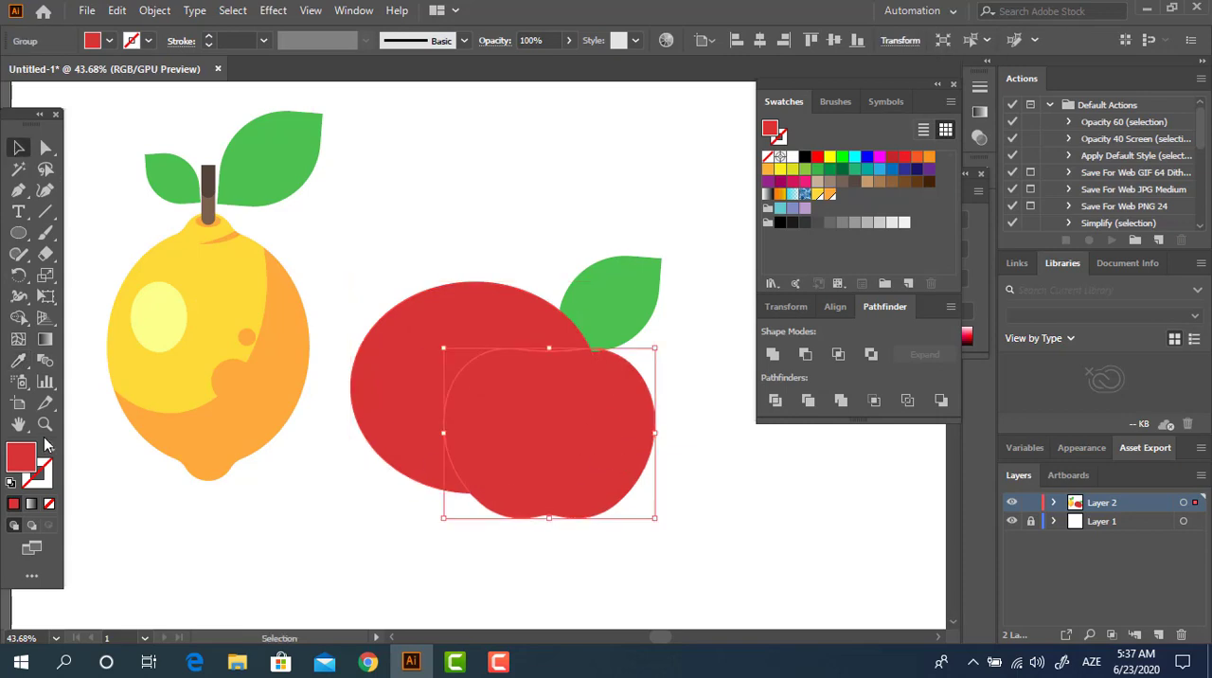
{"action": "double_click", "coordinate": [27, 464]}
{"action": "left_click_drag", "start_coordinate": [191, 111], "coordinate": [201, 122]}
{"action": "left_click", "coordinate": [462, 69]}
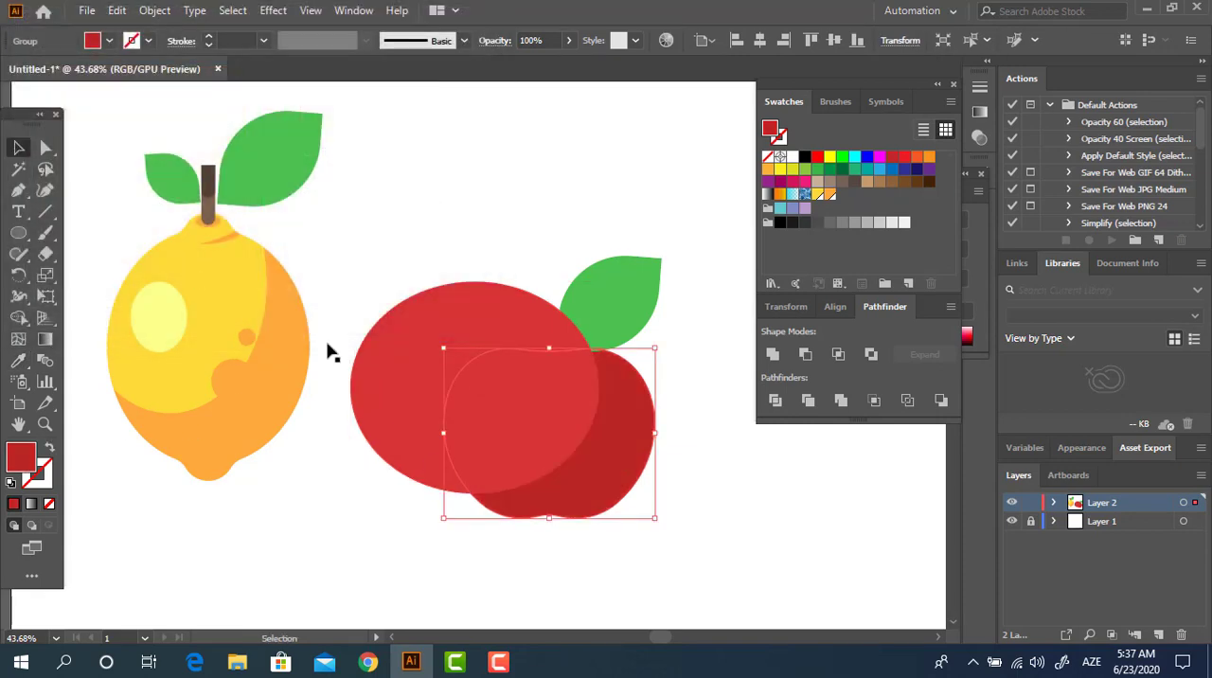
Step: Divide the apple body with the large ellipse and delete the ellipse piece outside the apple to leave a shaded edge
{"action": "left_click", "coordinate": [508, 432], "text": "shift"}
{"action": "left_click", "coordinate": [775, 399]}
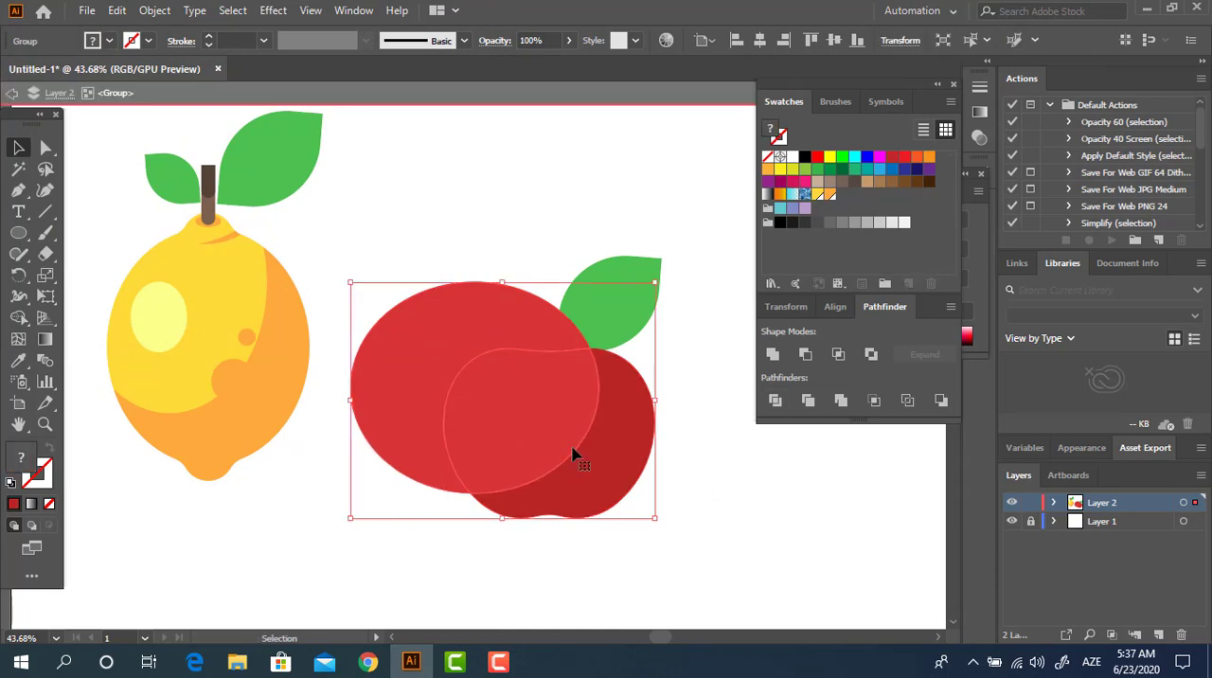
{"action": "double_click", "coordinate": [425, 351]}
{"action": "key", "text": "Delete"}
{"action": "double_click", "coordinate": [712, 488]}
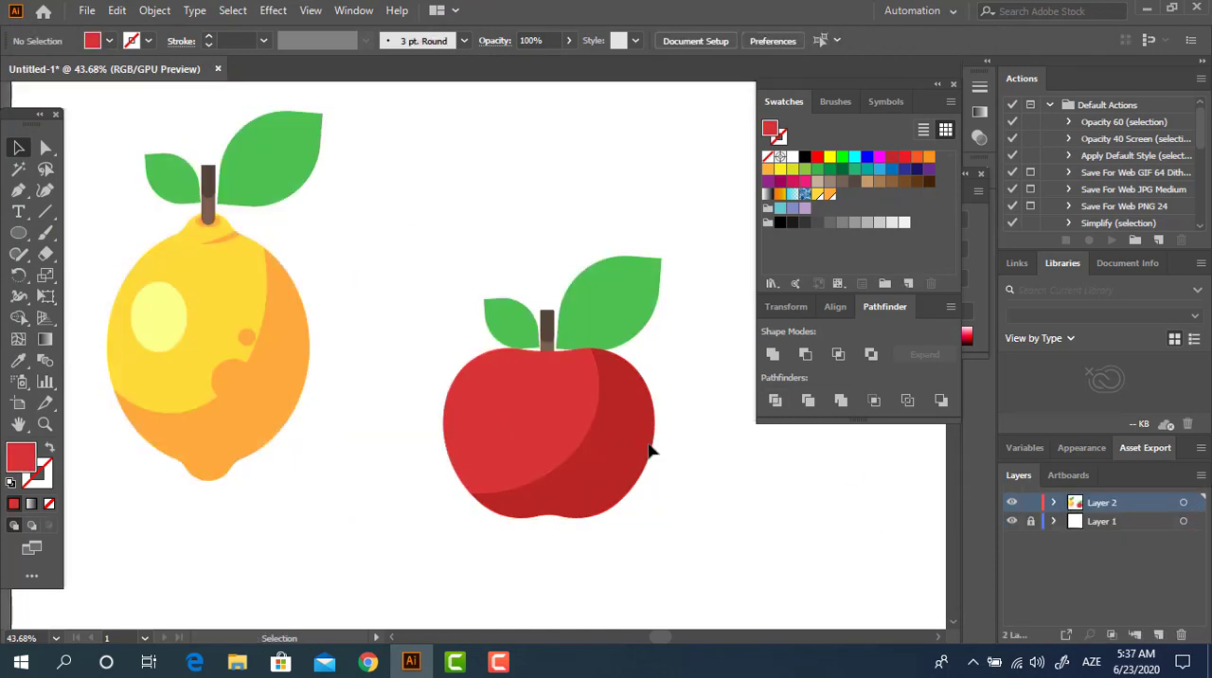
Step: Draw a circle over the inner edge of the apple's shading and fill it with the dark red
{"action": "scroll", "coordinate": [573, 435], "scroll_direction": "up", "scroll_amount": 1}
{"action": "left_click", "coordinate": [18, 234]}
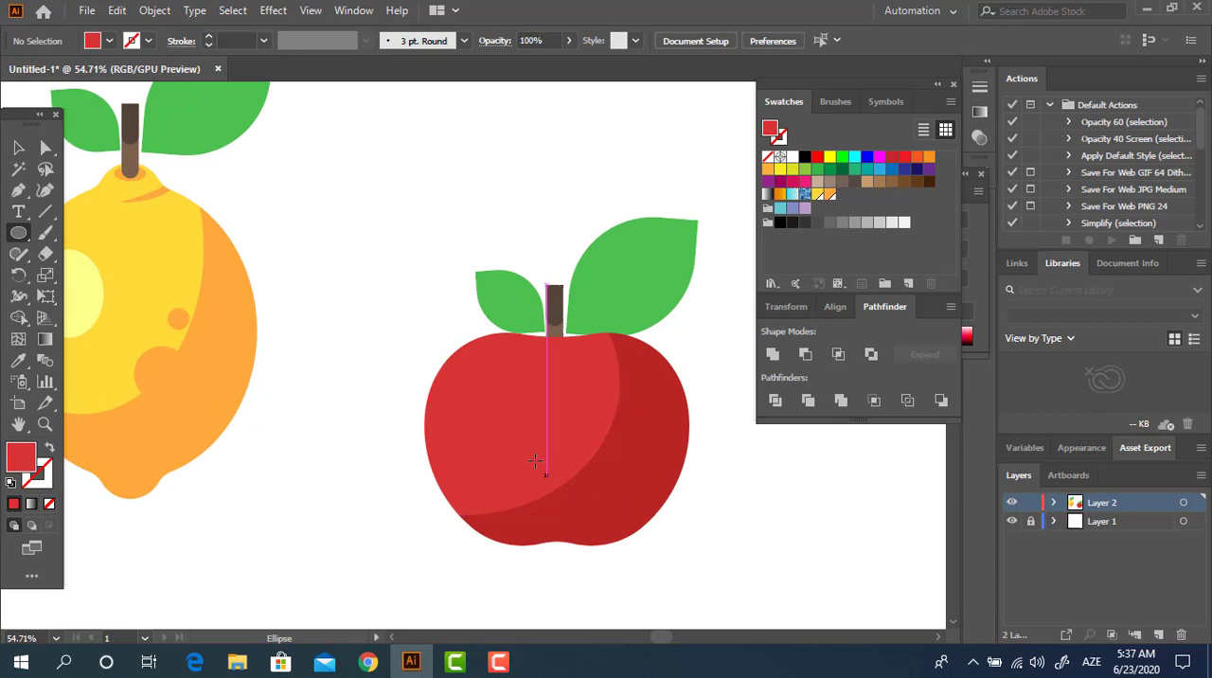
{"action": "left_click_drag", "start_coordinate": [562, 477], "coordinate": [600, 515]}
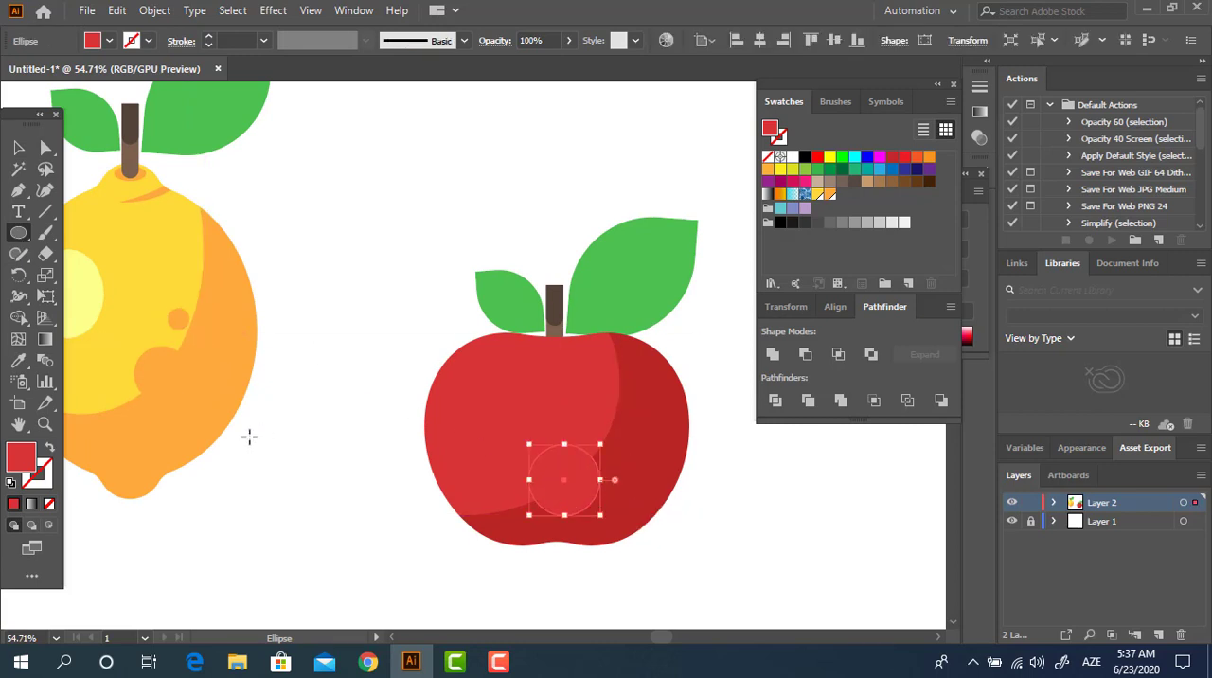
{"action": "left_click", "coordinate": [21, 361]}
{"action": "left_click", "coordinate": [671, 453]}
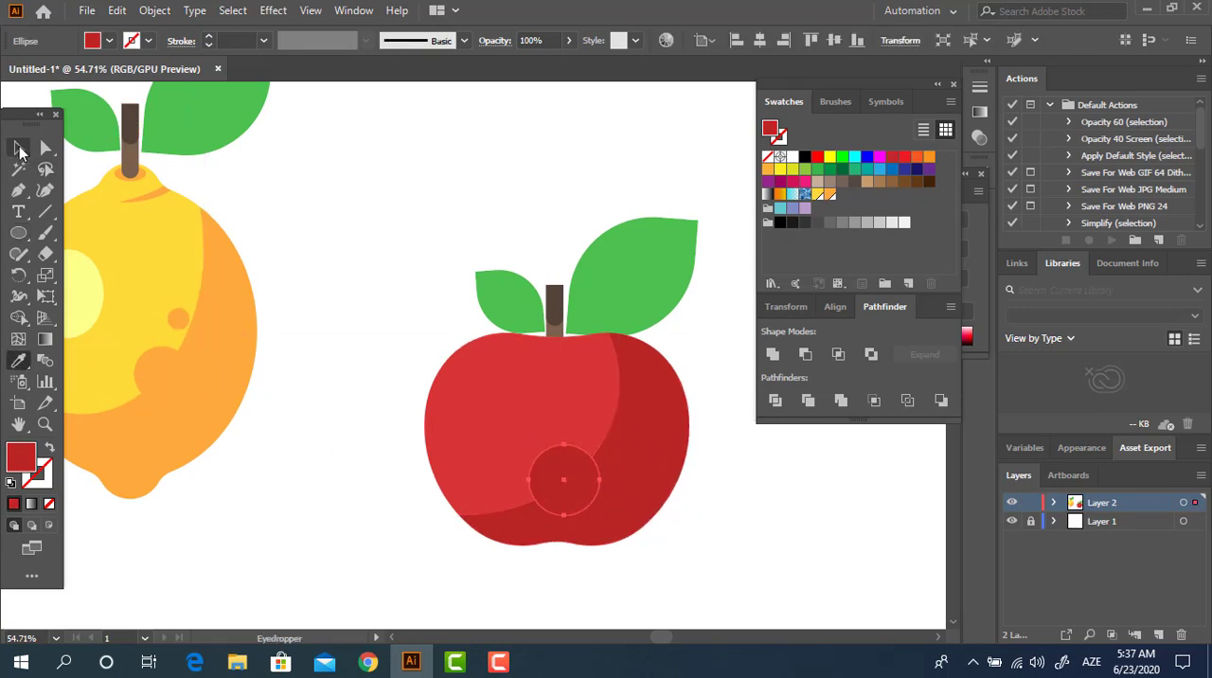
Step: Copy the dark red circle at smaller sizes, as a small spot above it and as a highlight at the apple's upper left
{"action": "left_click", "coordinate": [19, 149]}
{"action": "left_click", "coordinate": [705, 493]}
{"action": "left_click_drag", "start_coordinate": [581, 484], "coordinate": [495, 412]}
{"action": "left_click", "coordinate": [730, 568]}
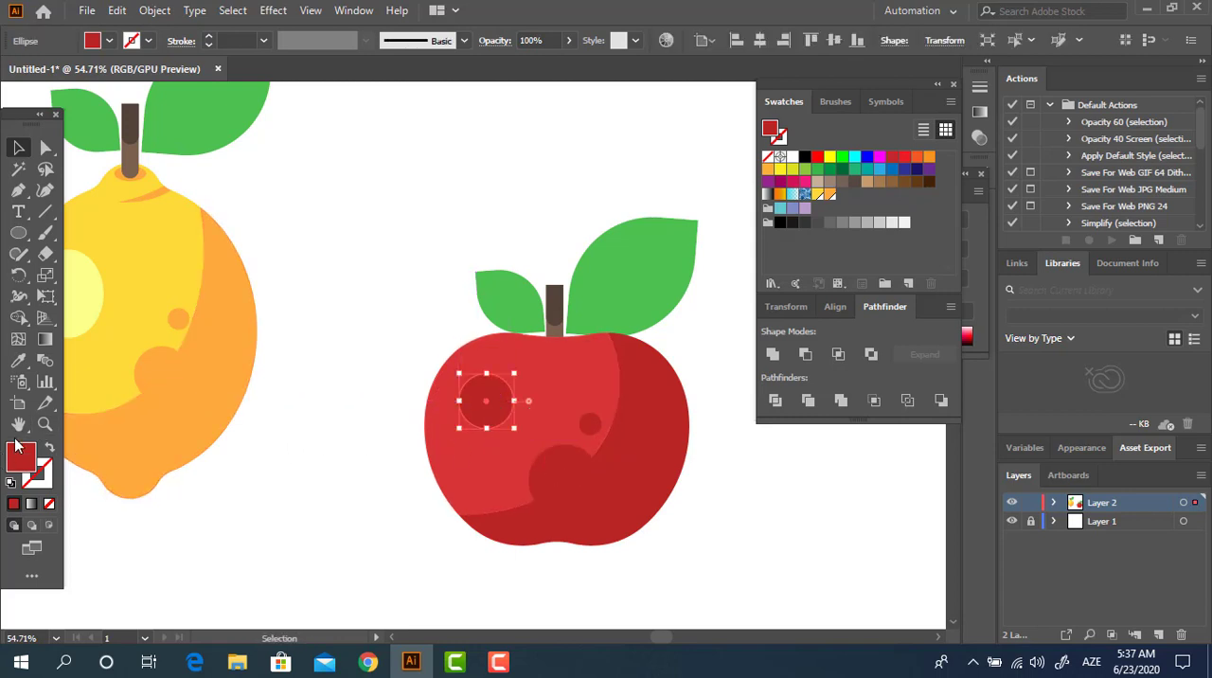
Step: Fill the upper left circle on the apple with light red F45D5D
{"action": "left_click", "coordinate": [18, 360]}
{"action": "left_click", "coordinate": [483, 426]}
{"action": "double_click", "coordinate": [18, 461]}
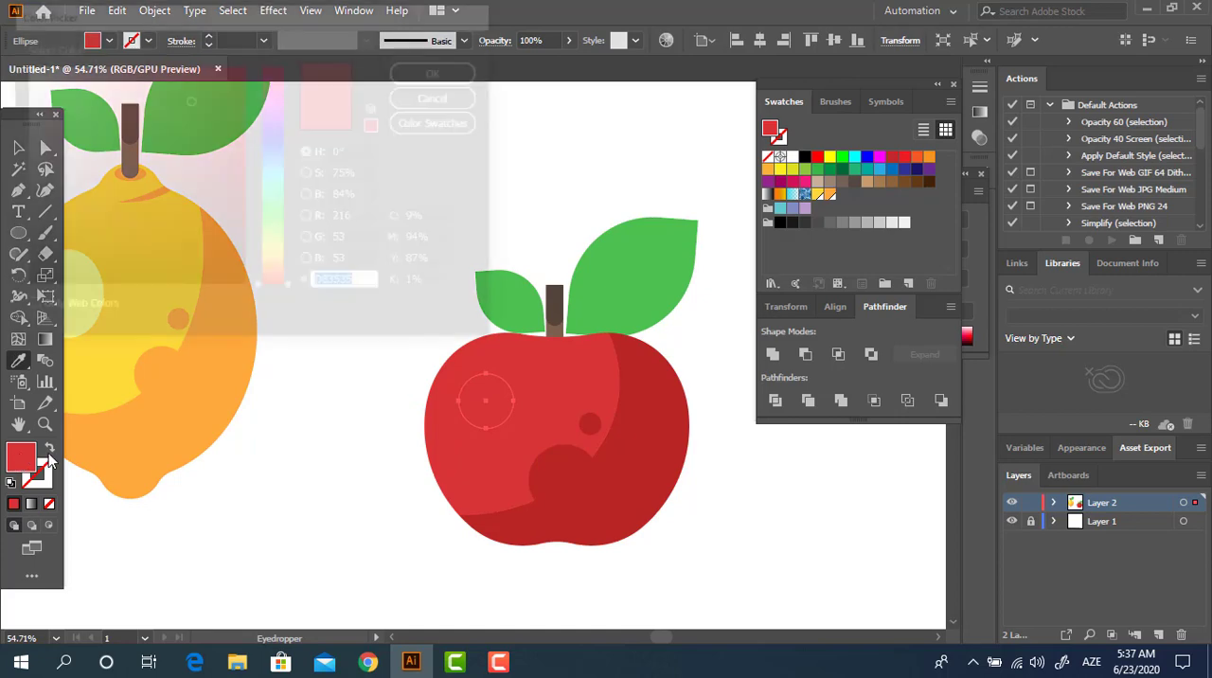
{"action": "left_click_drag", "start_coordinate": [178, 86], "coordinate": [161, 72]}
{"action": "left_click", "coordinate": [440, 73]}
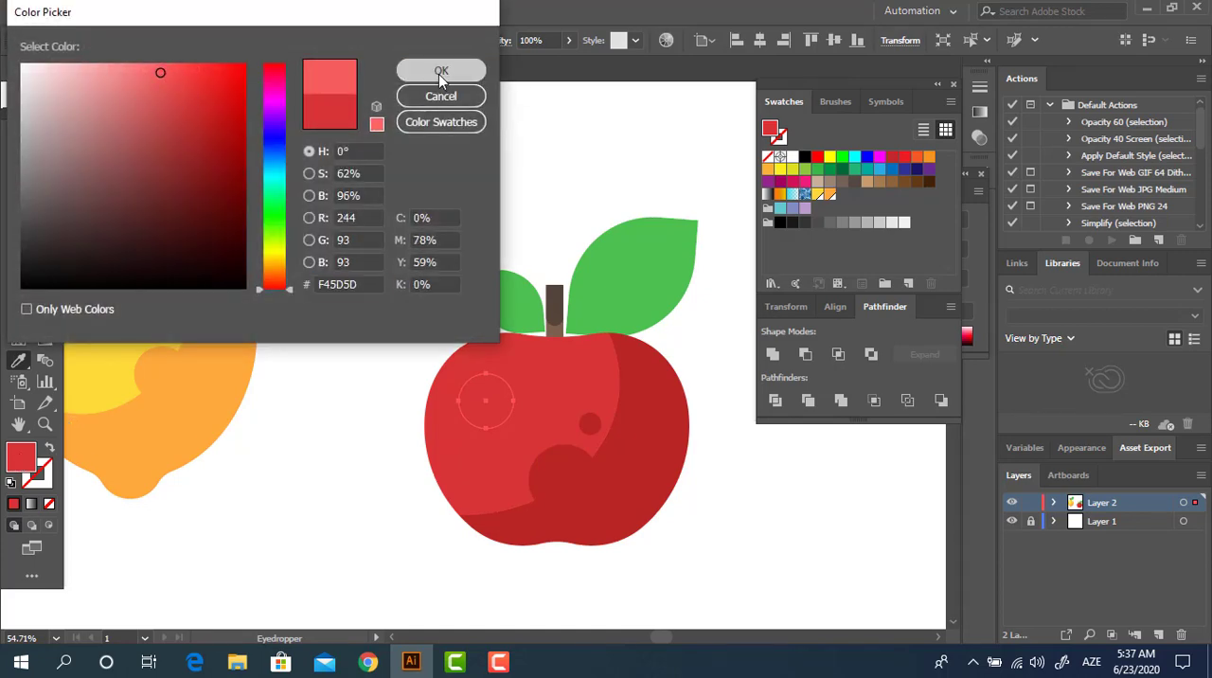
Step: Bring the stem and leaves group in front of the apple body
{"action": "key", "text": "z"}
{"action": "left_click_drag", "start_coordinate": [611, 369], "coordinate": [712, 451]}
{"action": "left_click", "coordinate": [18, 148]}
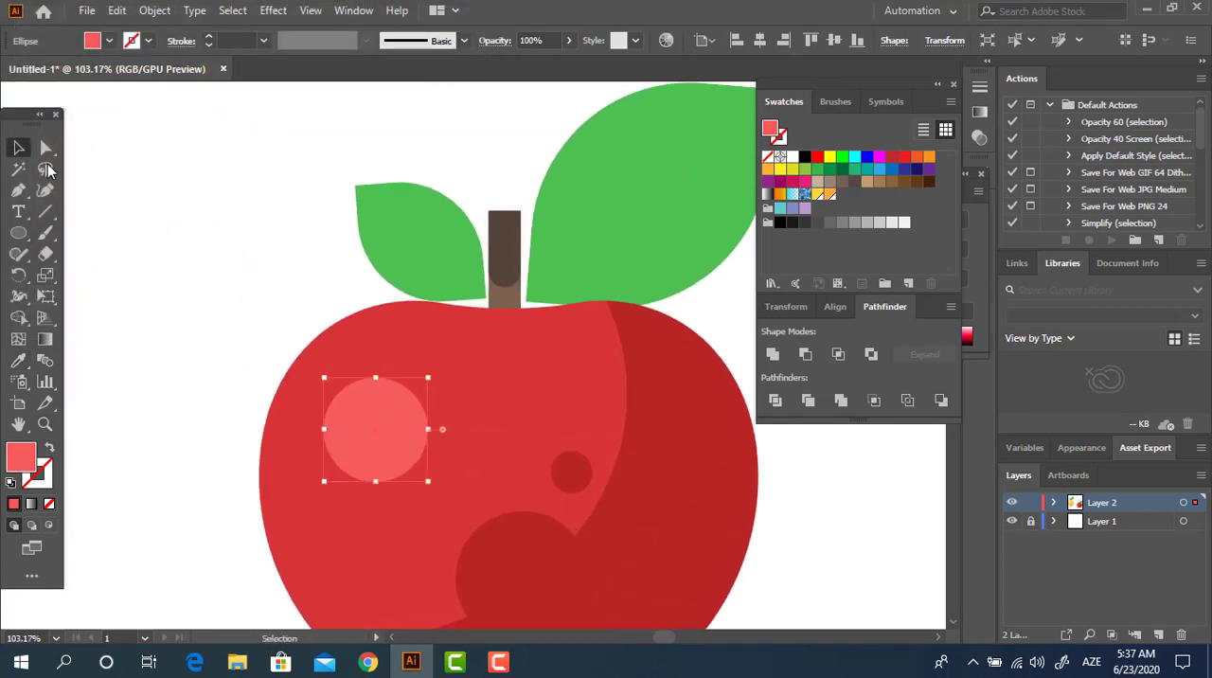
{"action": "left_click", "coordinate": [512, 270]}
{"action": "key", "text": "ctrl+shift+bracketright"}
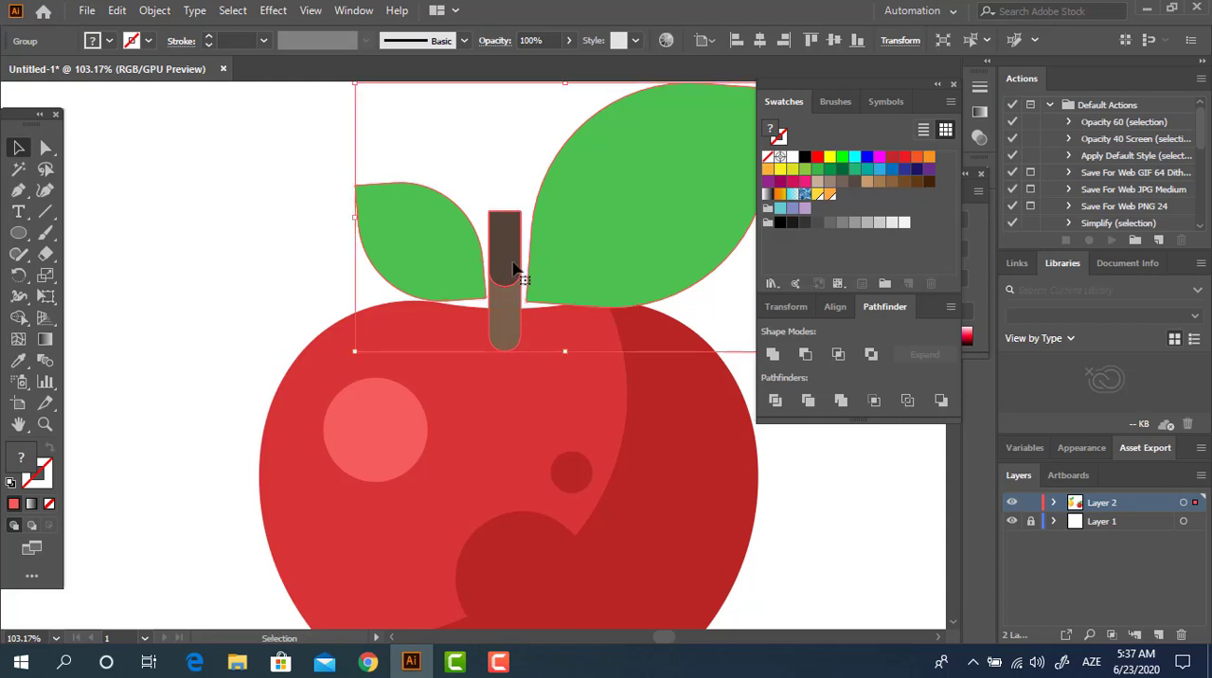
Step: Lengthen the light brown stem shape inside the group by moving its bottom end farther down into the apple
{"action": "double_click", "coordinate": [505, 320]}
{"action": "left_click", "coordinate": [511, 330]}
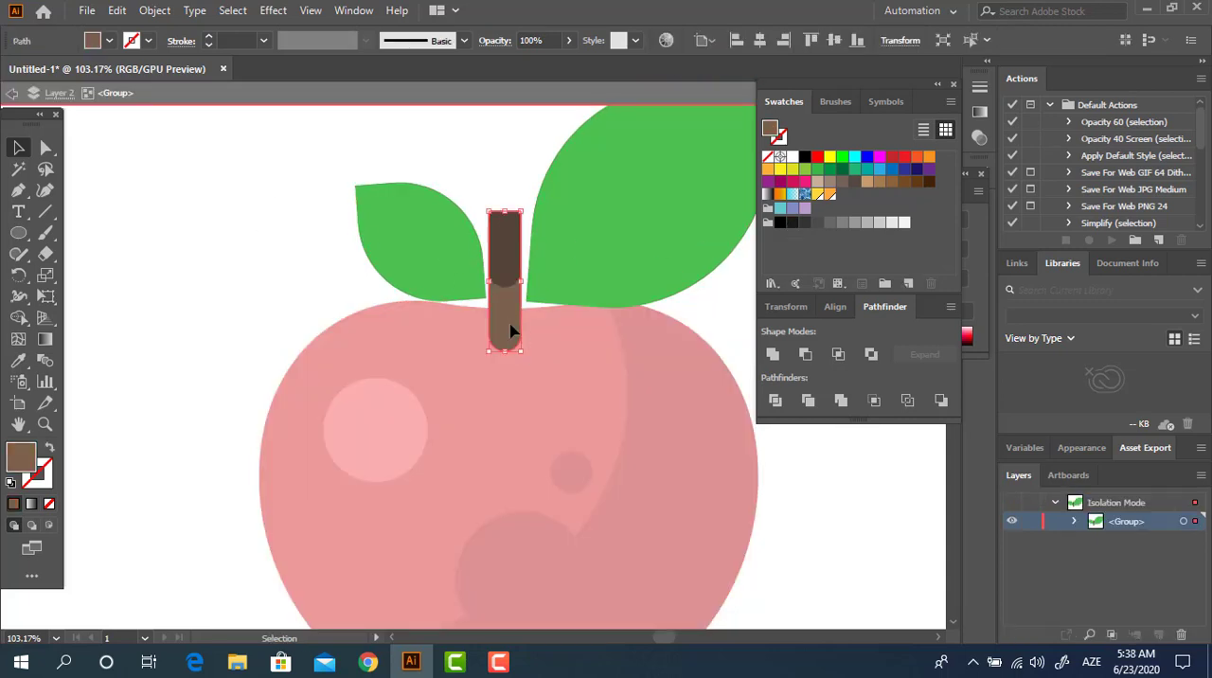
{"action": "left_click", "coordinate": [46, 148]}
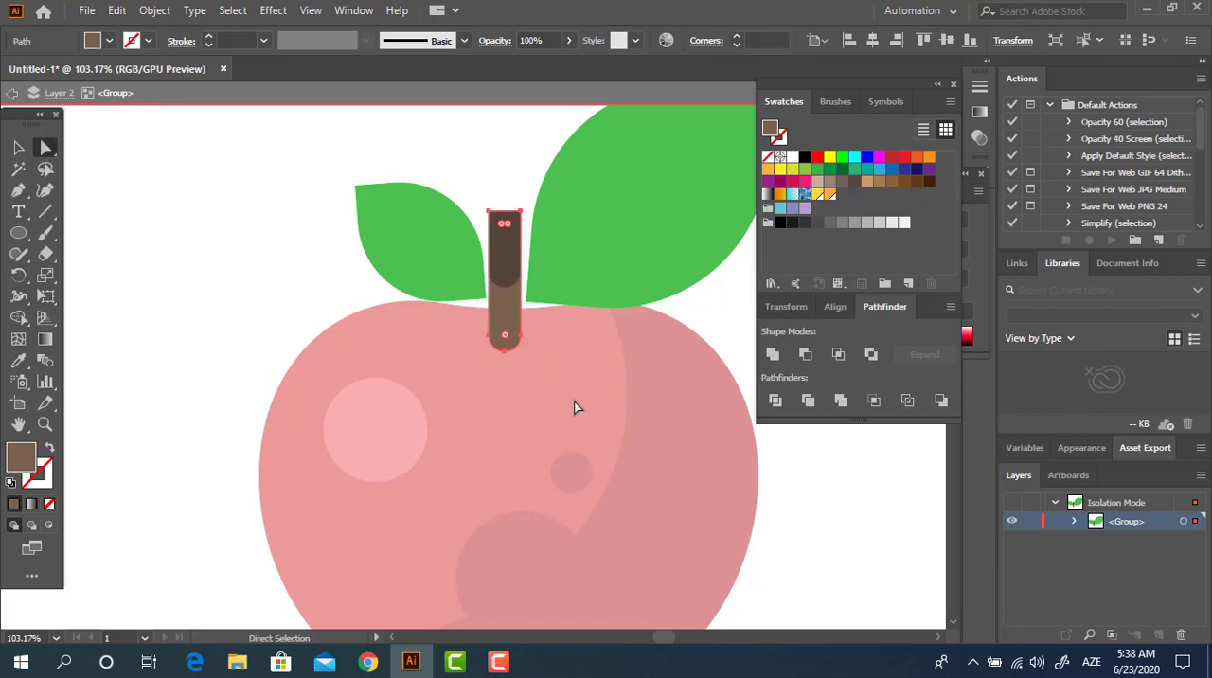
{"action": "left_click_drag", "start_coordinate": [505, 349], "coordinate": [507, 396]}
{"action": "key", "text": "z"}
{"action": "left_click", "coordinate": [566, 352], "text": "alt"}
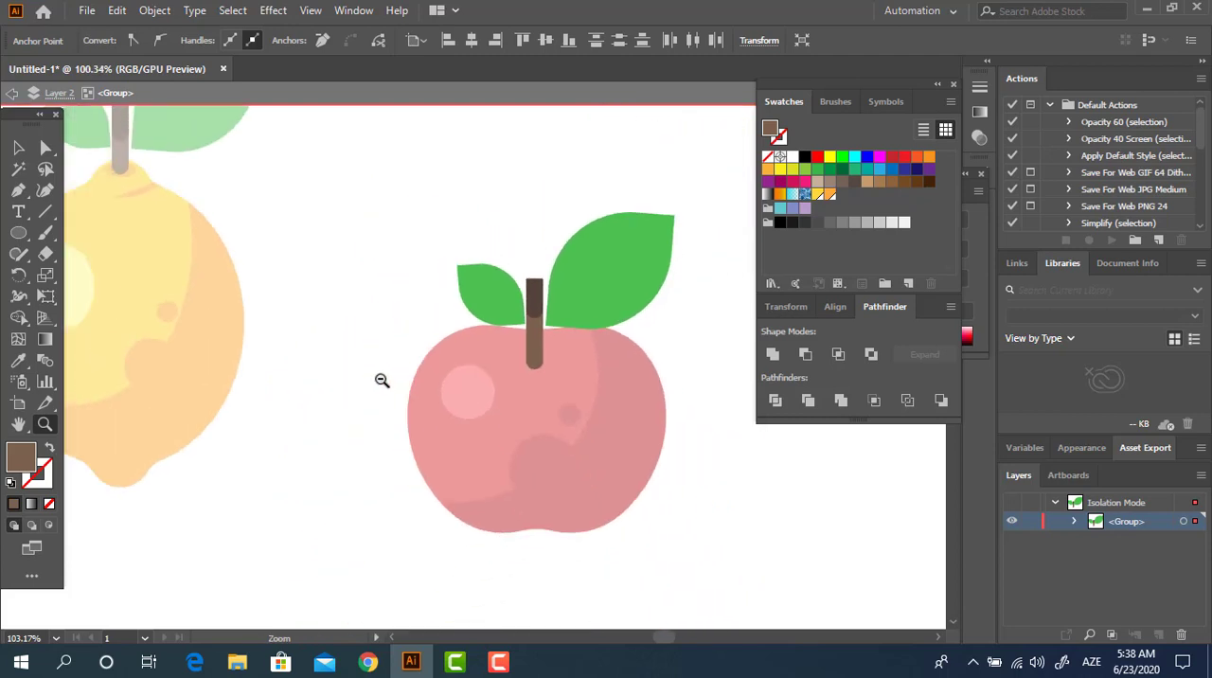
Step: Leave the stem group and move the stem and leaves up slightly on the apple
{"action": "left_click", "coordinate": [18, 147]}
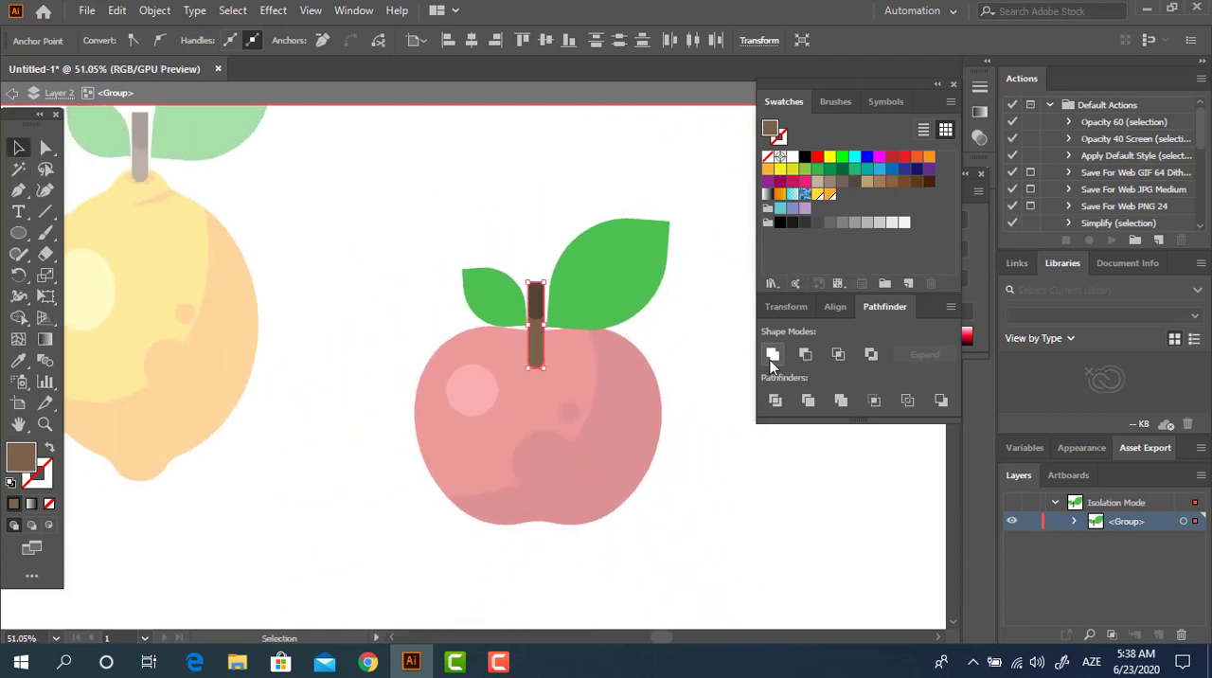
{"action": "left_click", "coordinate": [692, 330]}
{"action": "double_click", "coordinate": [651, 338]}
{"action": "left_click_drag", "start_coordinate": [538, 316], "coordinate": [537, 296]}
{"action": "left_click", "coordinate": [736, 514]}
Step: Draw a flat ellipse at the base of the apple's stem and fill it with the dark red of the shading
{"action": "key", "text": "z"}
{"action": "left_click_drag", "start_coordinate": [584, 363], "coordinate": [669, 427]}
{"action": "left_click", "coordinate": [18, 234]}
{"action": "mouse_move", "coordinate": [437, 328]}
{"action": "left_mouse_down"}
{"action": "mouse_move", "coordinate": [557, 363]}
{"action": "mouse_move", "coordinate": [543, 364]}
{"action": "left_mouse_up"}
{"action": "key", "text": "i"}
{"action": "left_click", "coordinate": [572, 557]}
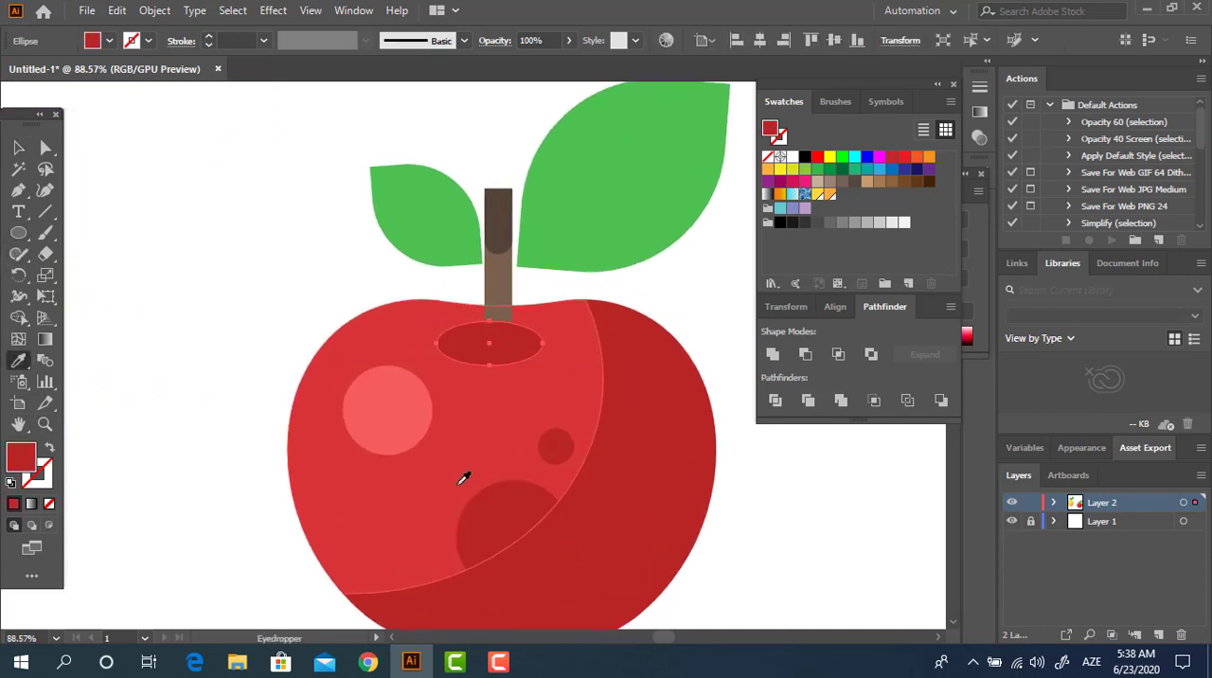
Step: Send the dark red ellipse behind the stem and move it up and right so it surrounds the stem's base
{"action": "key", "text": "z"}
{"action": "left_click_drag", "start_coordinate": [523, 324], "coordinate": [683, 409]}
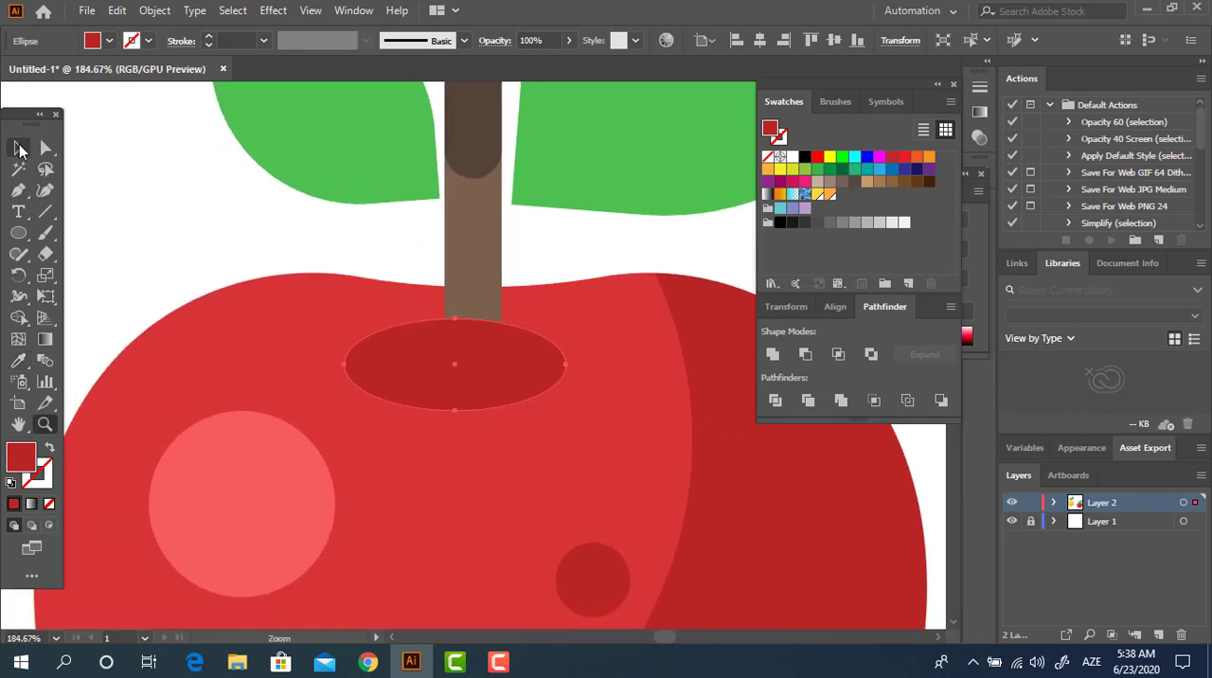
{"action": "left_click", "coordinate": [19, 147]}
{"action": "key", "text": "ctrl+bracketleft"}
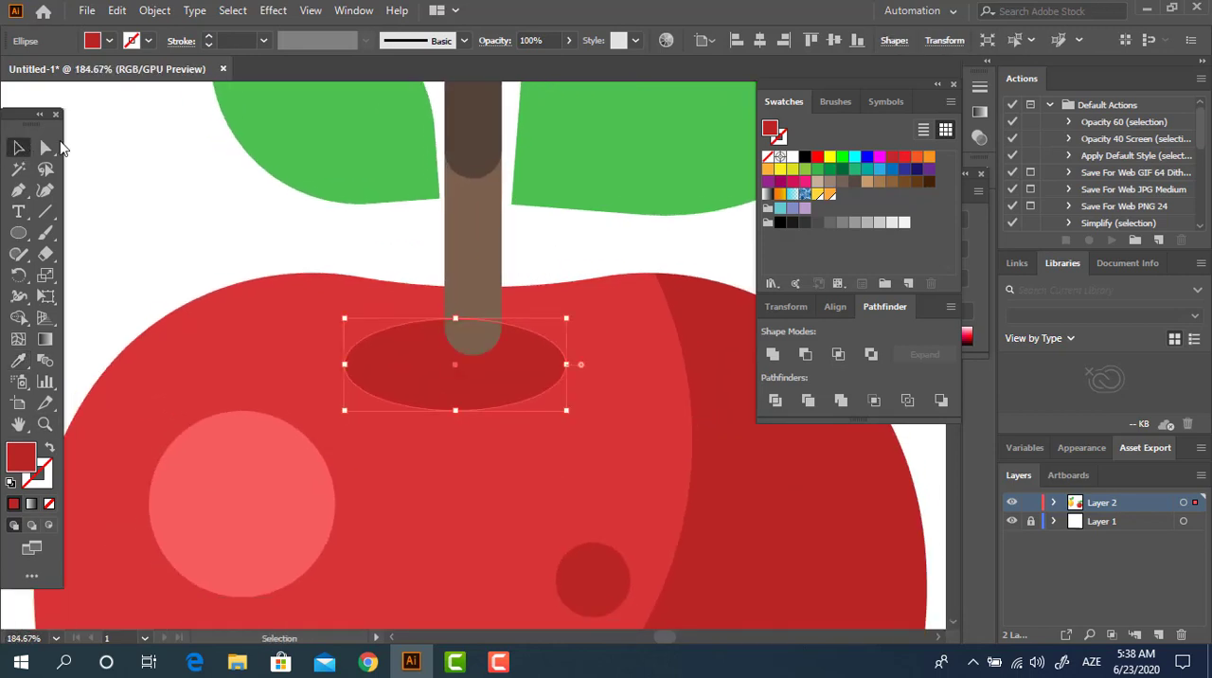
{"action": "right_click", "coordinate": [461, 355]}
{"action": "left_click_drag", "start_coordinate": [544, 378], "coordinate": [591, 346]}
{"action": "key", "text": "z"}
{"action": "left_click_drag", "start_coordinate": [535, 355], "coordinate": [425, 408]}
{"action": "left_click", "coordinate": [18, 148]}
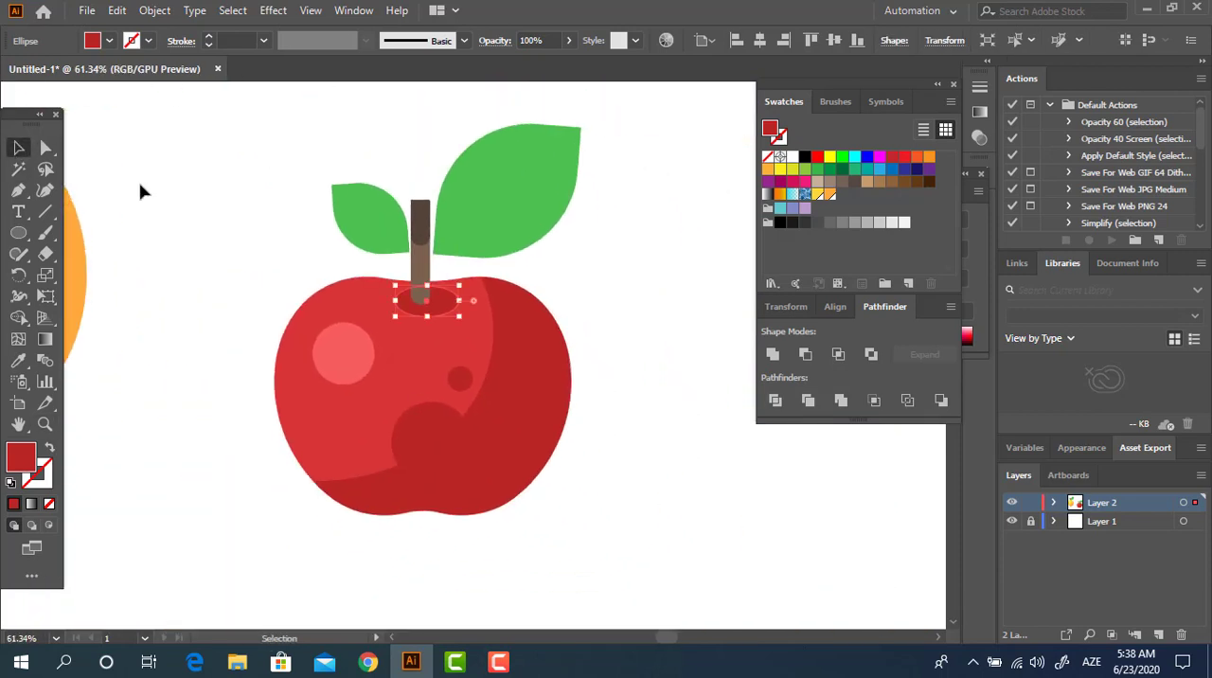
Step: Group the apple body with its dark red shading and spots
{"action": "left_click", "coordinate": [425, 276]}
{"action": "left_click_drag", "start_coordinate": [180, 337], "coordinate": [181, 338]}
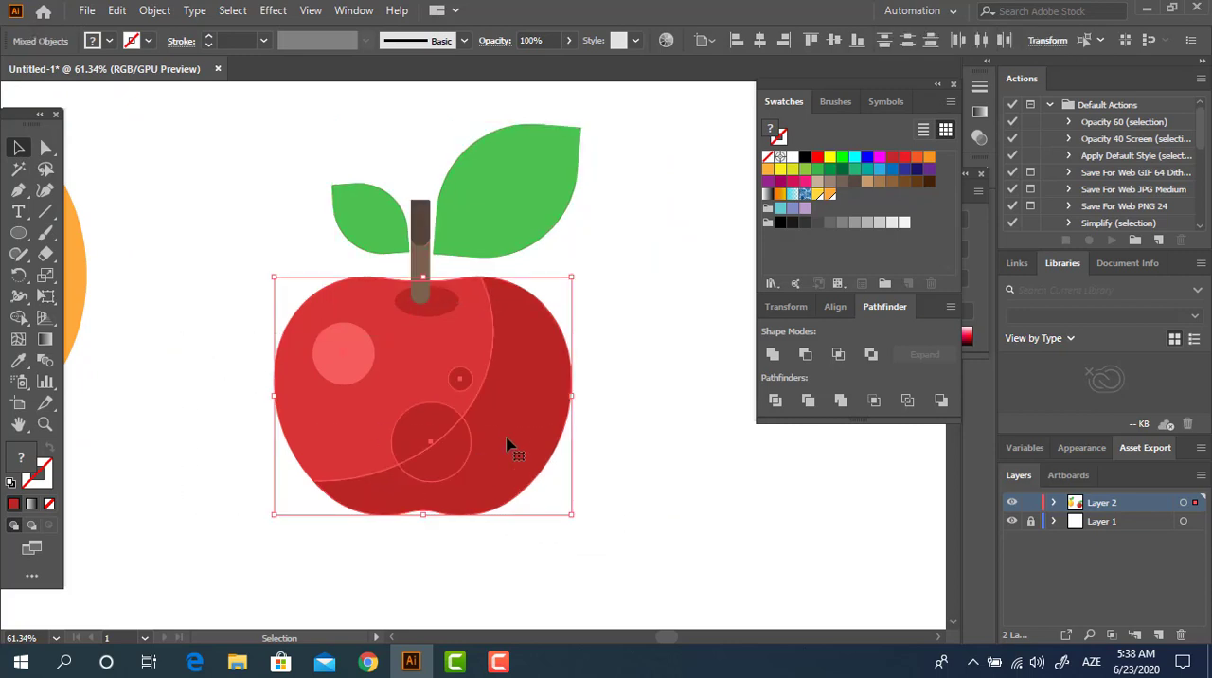
{"action": "right_click", "coordinate": [506, 442]}
{"action": "left_click", "coordinate": [559, 275]}
{"action": "left_click", "coordinate": [684, 469]}
Step: Centre the apple's parts horizontally and reposition the stem and leaves so the stem sits in the middle of the dark red ellipse
{"action": "left_click", "coordinate": [426, 256]}
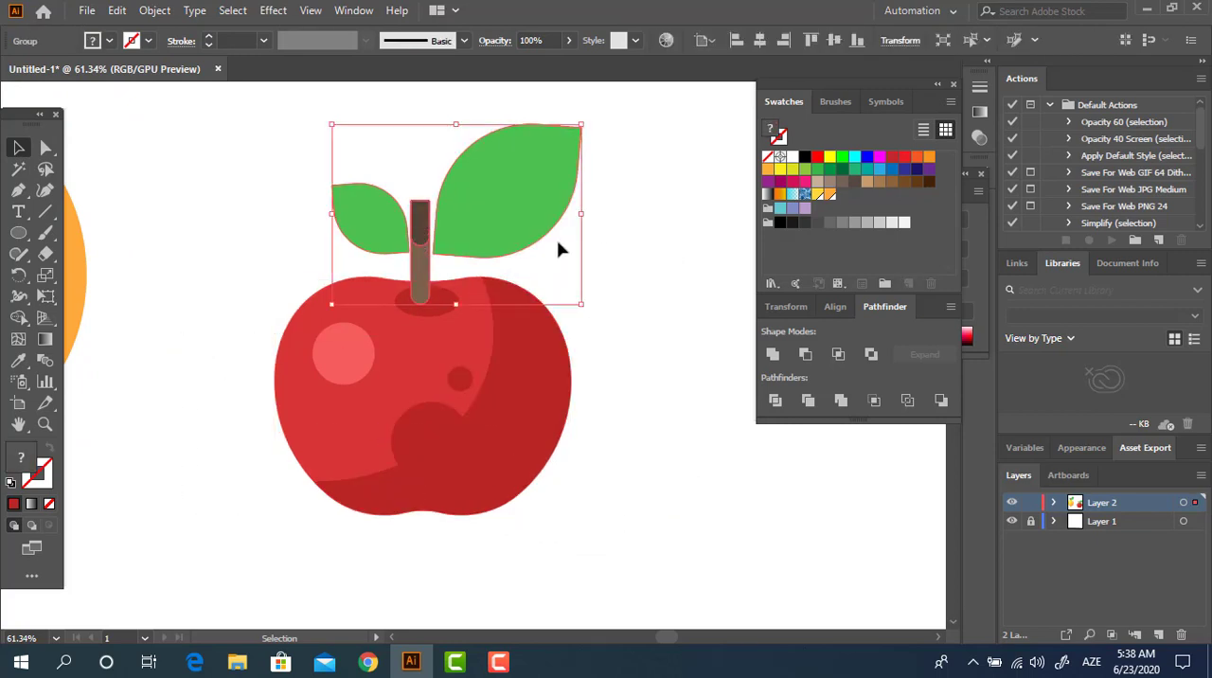
{"action": "left_click_drag", "start_coordinate": [650, 616], "coordinate": [338, 234]}
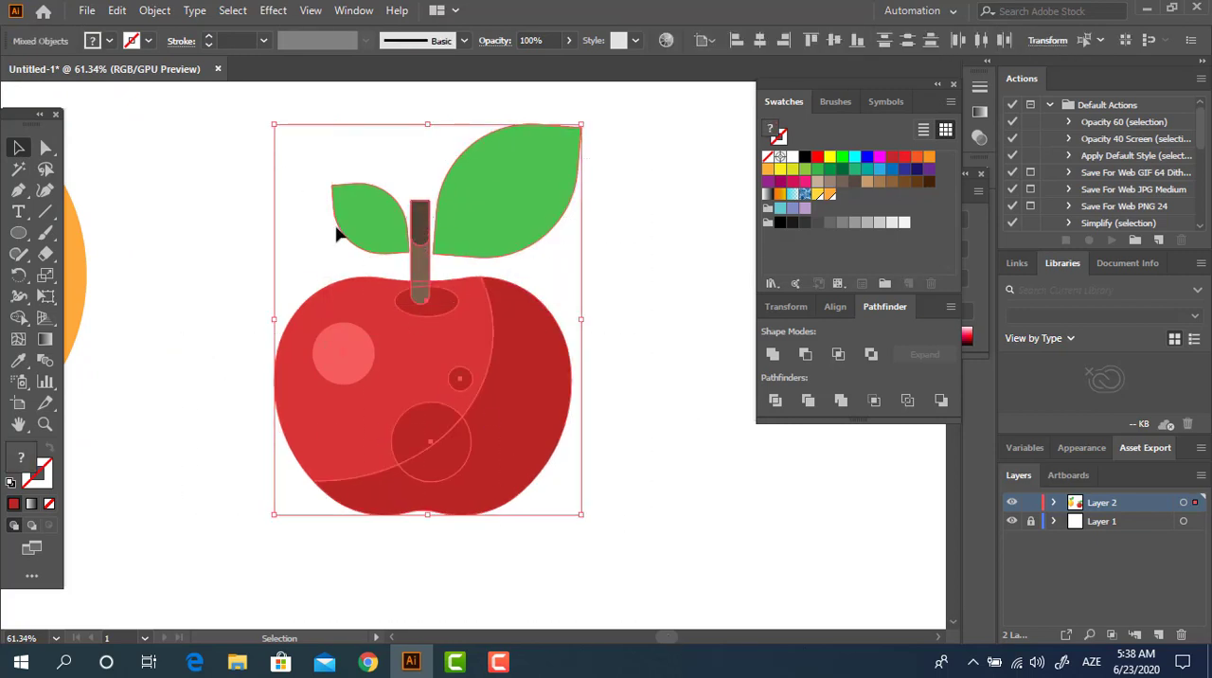
{"action": "left_click", "coordinate": [761, 40]}
{"action": "left_click", "coordinate": [711, 378]}
{"action": "left_click_drag", "start_coordinate": [392, 265], "coordinate": [431, 264]}
{"action": "left_click", "coordinate": [674, 485]}
Step: Draw a small upright rectangle below the apple and fill it with the brown sampled from the lemon's stem
{"action": "key", "text": "z"}
{"action": "left_click_drag", "start_coordinate": [664, 457], "coordinate": [532, 473]}
{"action": "left_click_drag", "start_coordinate": [532, 475], "coordinate": [557, 439]}
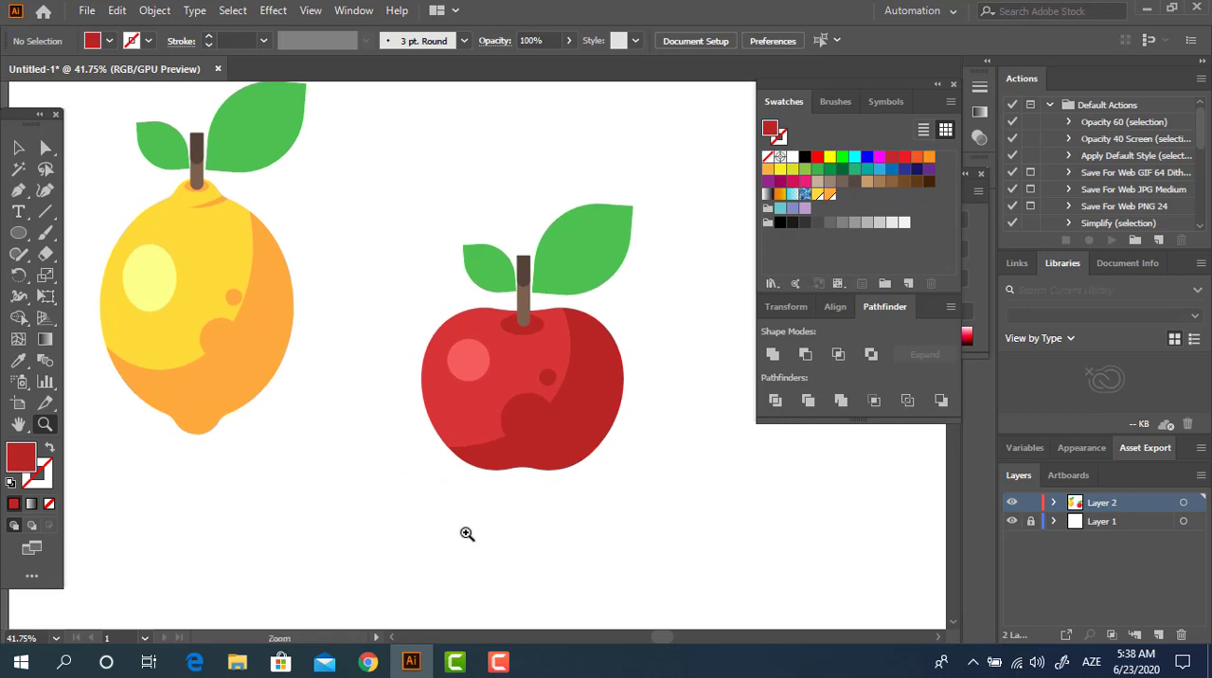
{"action": "left_click_drag", "start_coordinate": [12, 235], "coordinate": [73, 236]}
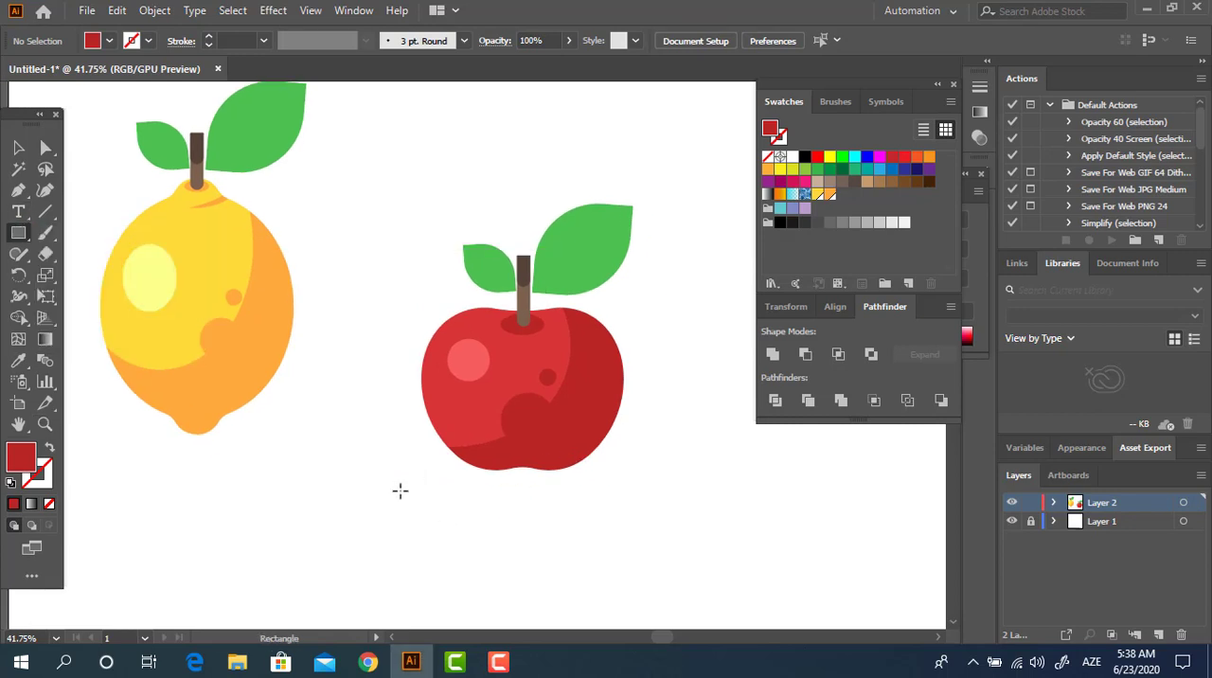
{"action": "left_click_drag", "start_coordinate": [404, 480], "coordinate": [728, 535]}
{"action": "left_click", "coordinate": [25, 361]}
{"action": "left_click", "coordinate": [196, 176]}
Step: Round the brown rectangle's corners fully, to about 6 px, turning it into a pill shape
{"action": "key", "text": "z"}
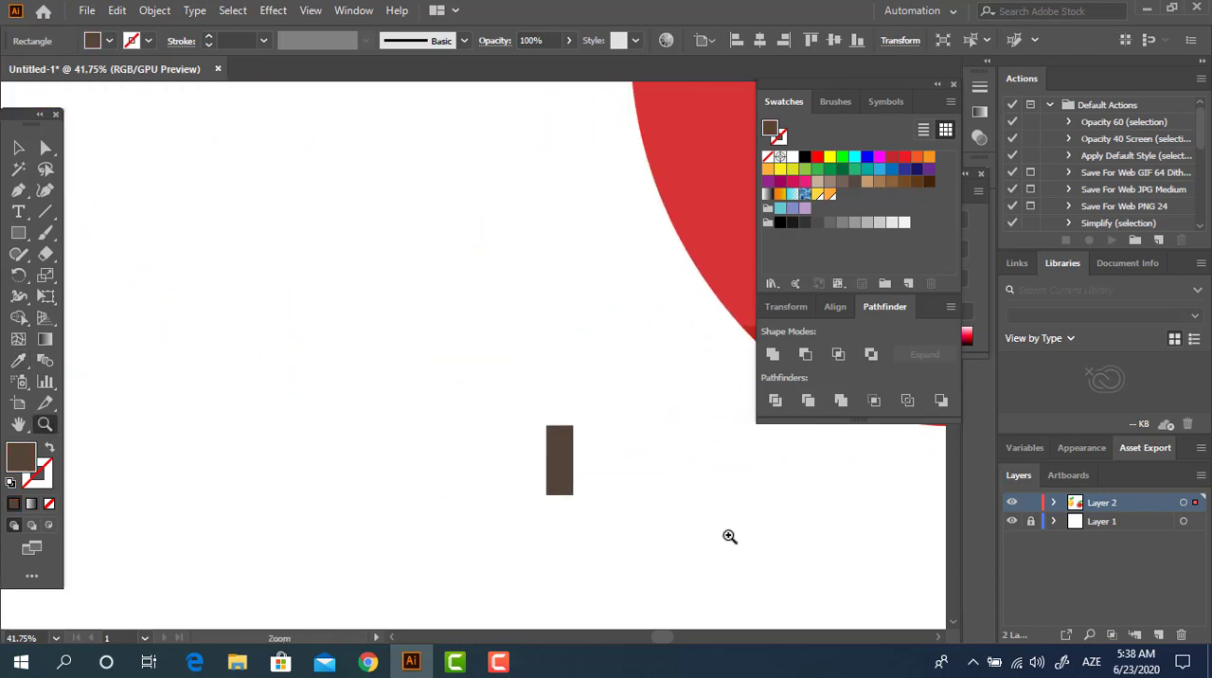
{"action": "left_click", "coordinate": [18, 147]}
{"action": "left_click", "coordinate": [45, 147]}
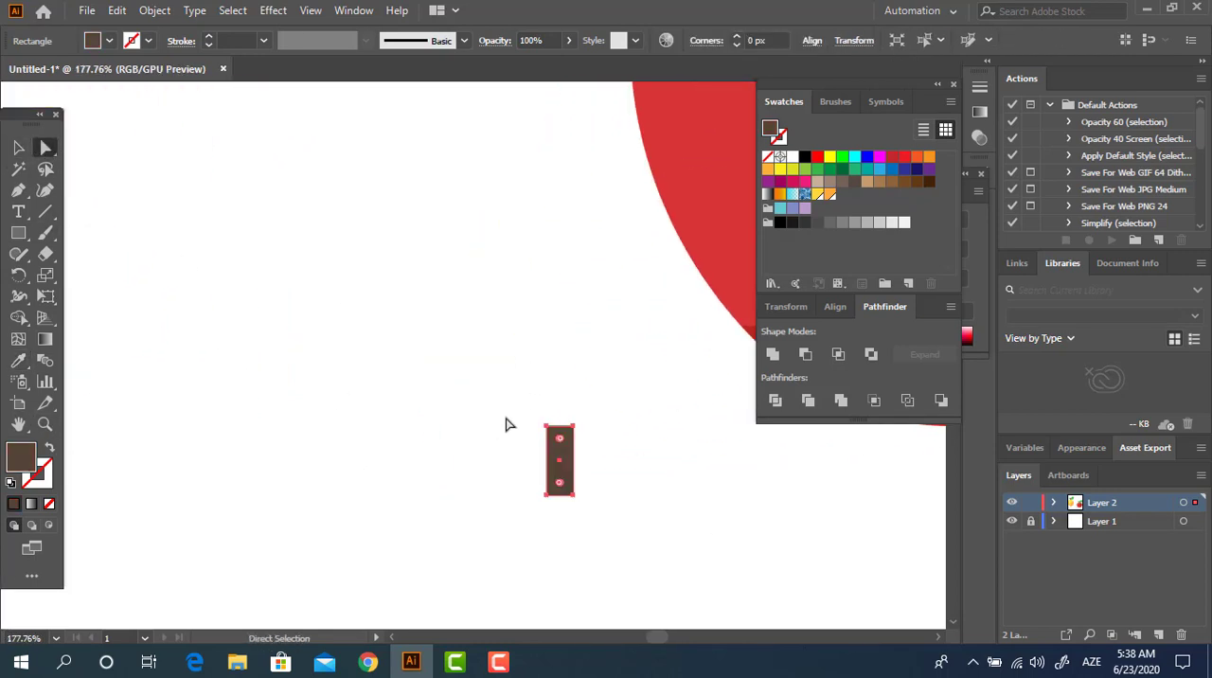
{"action": "left_click_drag", "start_coordinate": [559, 449], "coordinate": [169, 414]}
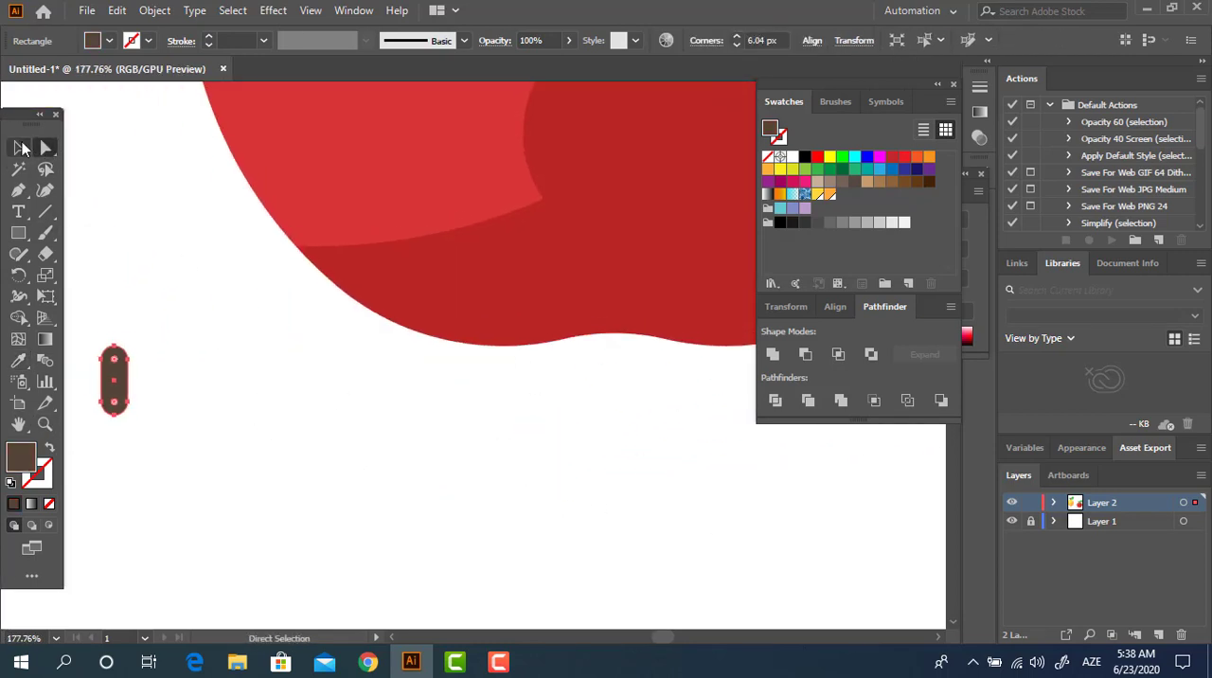
Step: Move the brown pill to the middle of the apple's bottom edge so it overlaps the dip
{"action": "left_click", "coordinate": [19, 146]}
{"action": "left_click", "coordinate": [313, 402]}
{"action": "left_click_drag", "start_coordinate": [109, 367], "coordinate": [617, 413]}
{"action": "left_click_drag", "start_coordinate": [747, 488], "coordinate": [546, 505]}
{"action": "left_click_drag", "start_coordinate": [420, 457], "coordinate": [558, 421]}
{"action": "left_click", "coordinate": [528, 492]}
{"action": "key", "text": "z"}
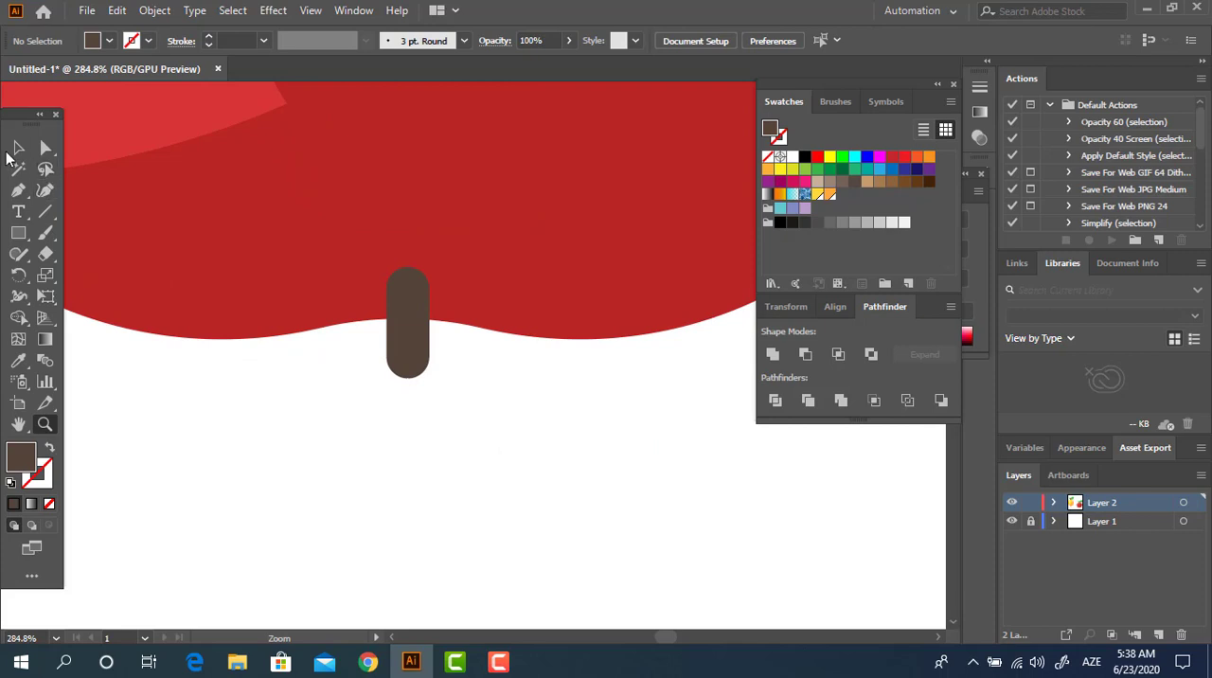
Step: Duplicate the brown pill and place the copy directly to its right
{"action": "left_click", "coordinate": [16, 150]}
{"action": "left_click", "coordinate": [425, 371]}
{"action": "left_click_drag", "start_coordinate": [433, 381], "coordinate": [473, 376]}
{"action": "key", "text": "ctrl+z"}
{"action": "left_click", "coordinate": [509, 430]}
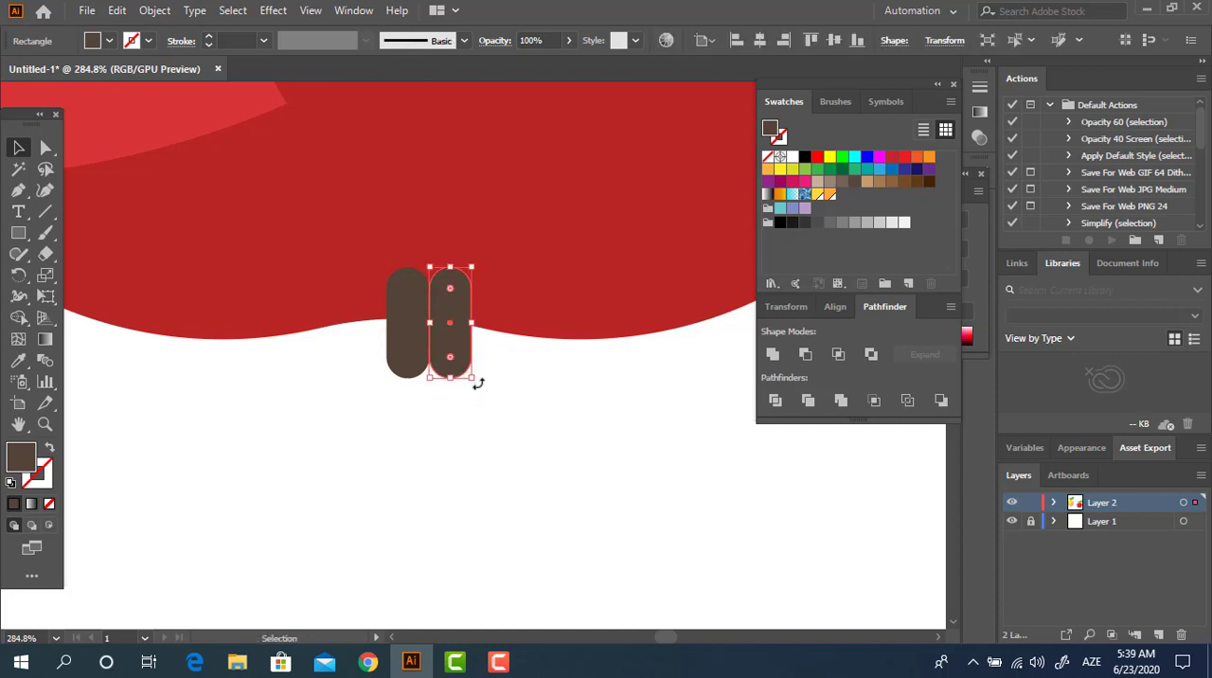
Step: Tilt the right pill's lower end outward and place a mirrored copy of it on the other side of the middle pill
{"action": "left_click_drag", "start_coordinate": [478, 383], "coordinate": [356, 359]}
{"action": "left_click", "coordinate": [494, 379]}
{"action": "right_click", "coordinate": [348, 364]}
{"action": "mouse_move", "coordinate": [466, 536]}
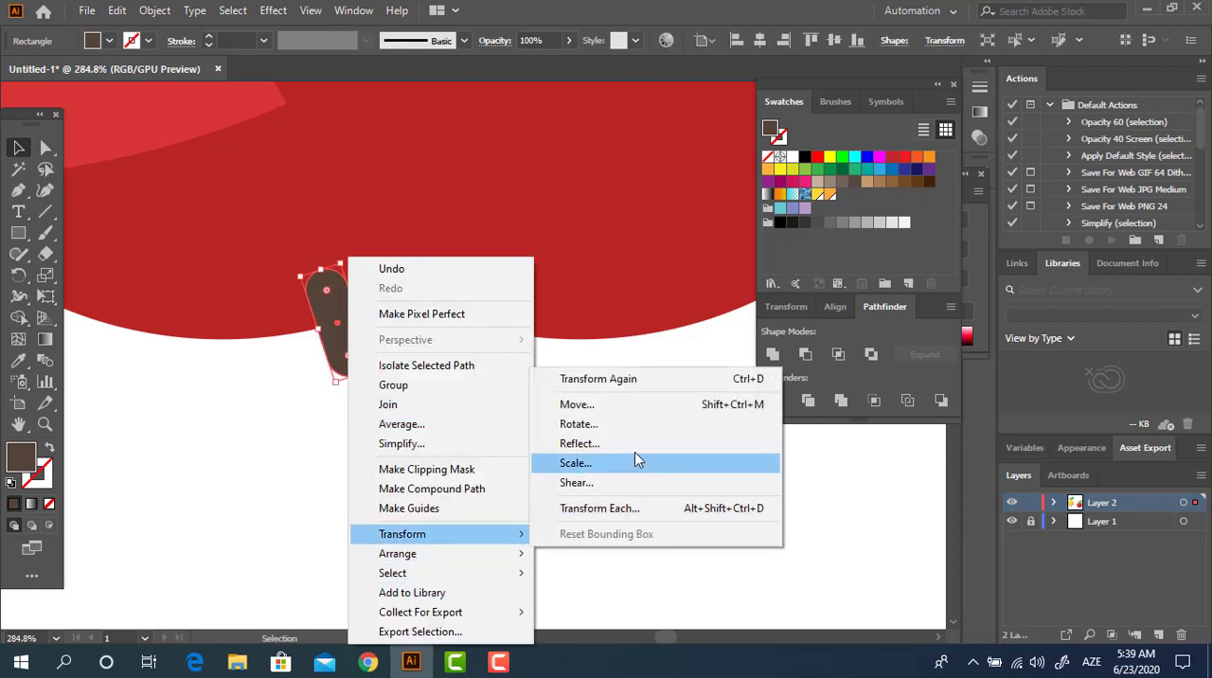
{"action": "left_click", "coordinate": [620, 443]}
{"action": "key", "text": "Return"}
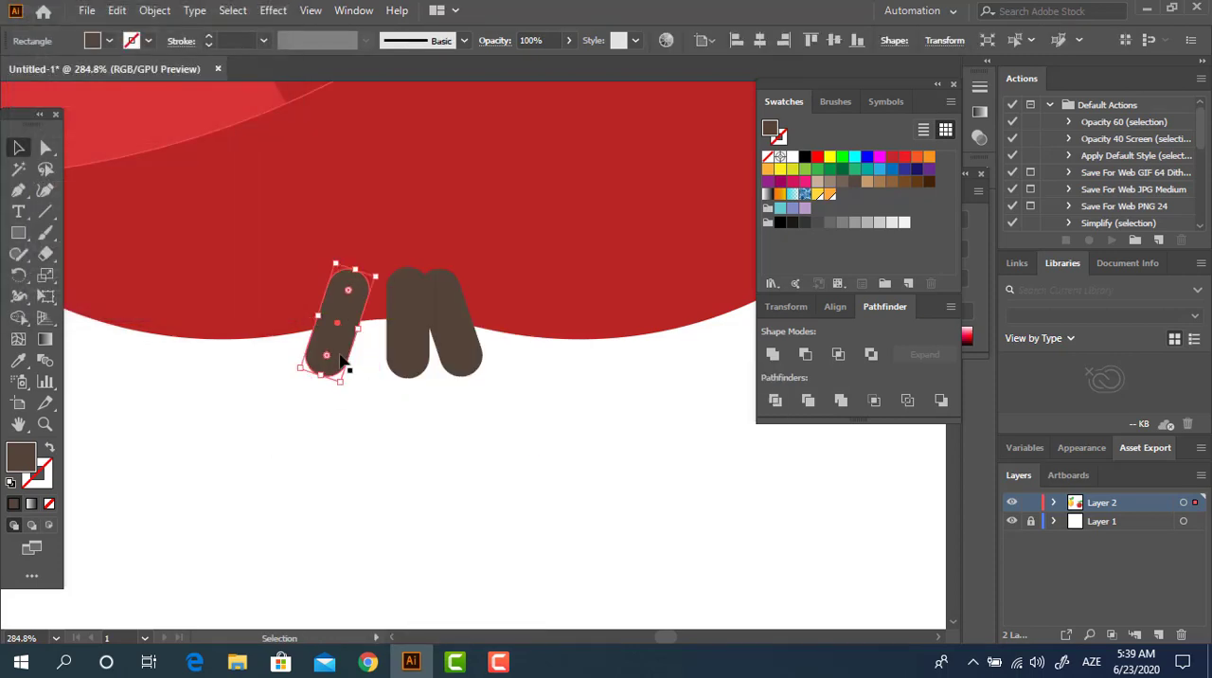
{"action": "left_click_drag", "start_coordinate": [327, 363], "coordinate": [405, 361]}
Step: Group the two tilted outer pills, leaving the middle one out
{"action": "left_click", "coordinate": [474, 364], "text": "shift"}
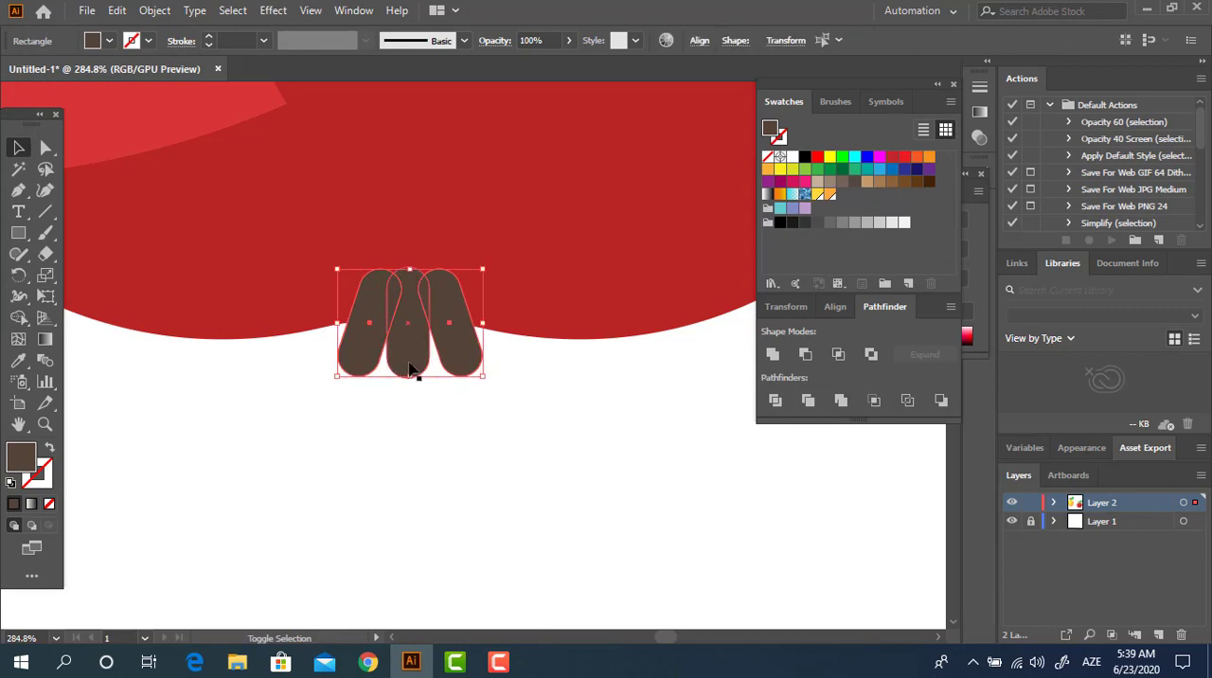
{"action": "left_click", "coordinate": [413, 369], "text": "shift"}
{"action": "left_click", "coordinate": [519, 480]}
{"action": "left_click", "coordinate": [415, 361], "text": "shift"}
{"action": "left_click", "coordinate": [464, 359], "text": "shift"}
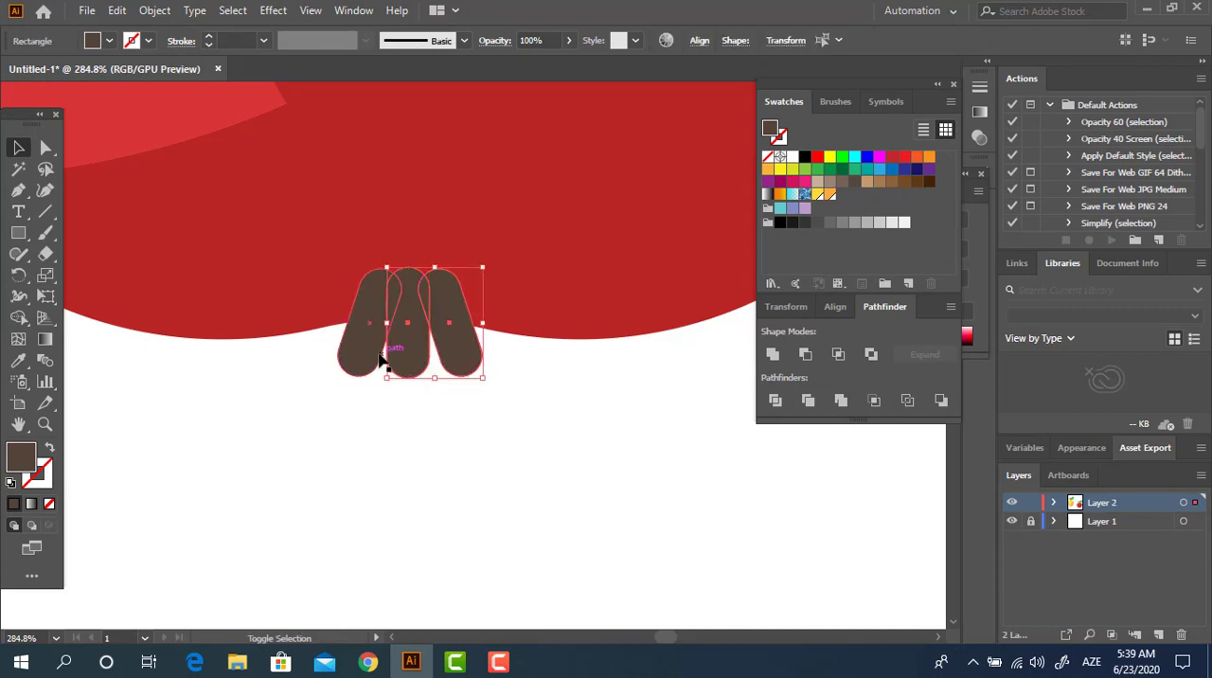
{"action": "left_click", "coordinate": [349, 356], "text": "shift"}
{"action": "right_click", "coordinate": [462, 345]}
{"action": "left_click", "coordinate": [517, 387]}
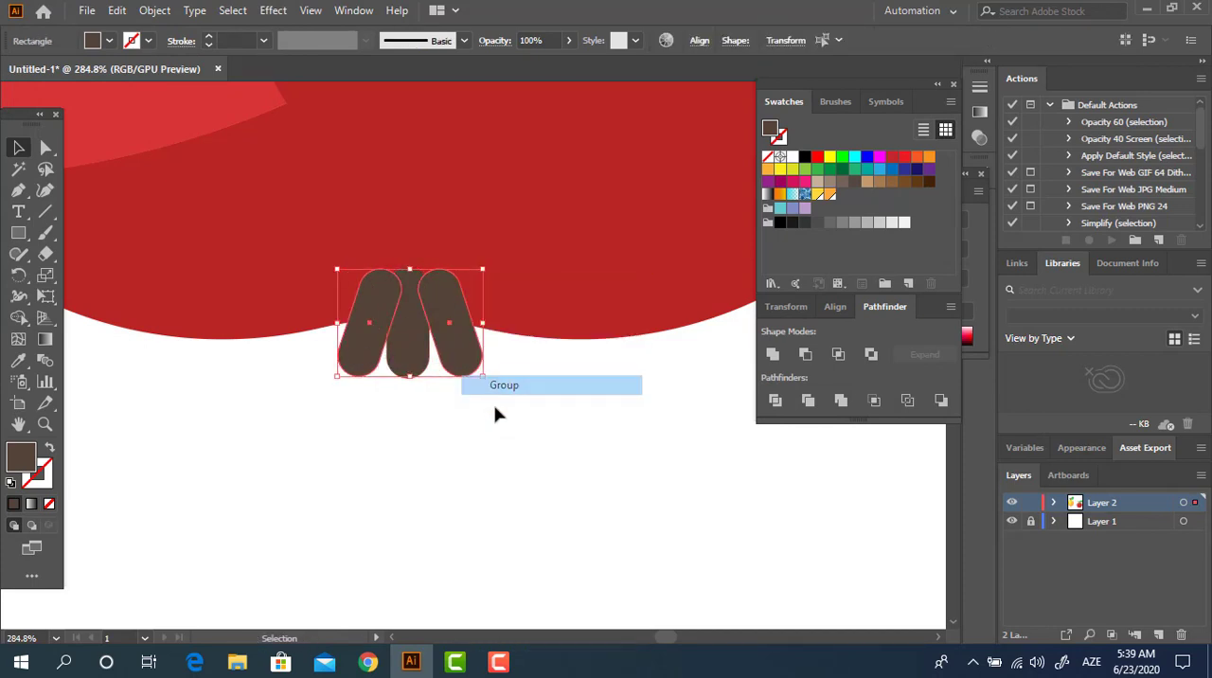
Step: Centre the middle pill horizontally with the outer pair and unite all three into one shape
{"action": "left_click_drag", "start_coordinate": [452, 428], "coordinate": [359, 356]}
{"action": "left_click", "coordinate": [759, 40]}
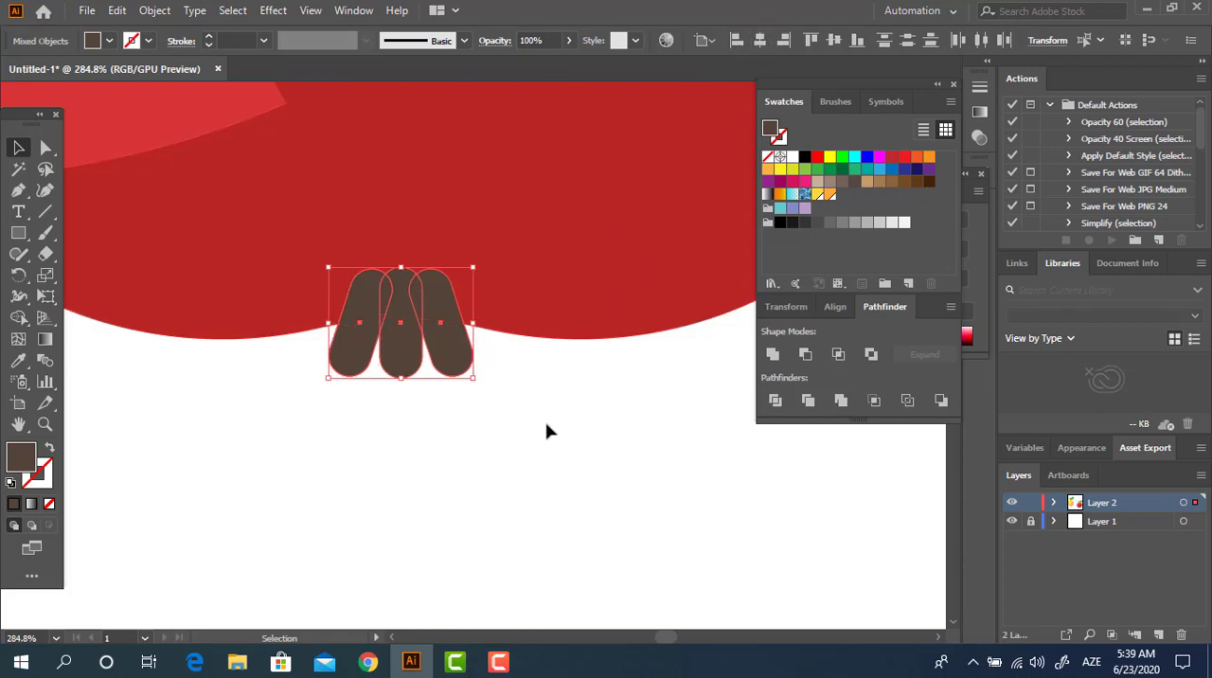
{"action": "left_click", "coordinate": [424, 414]}
{"action": "left_click", "coordinate": [450, 331]}
{"action": "left_click", "coordinate": [392, 351], "text": "shift"}
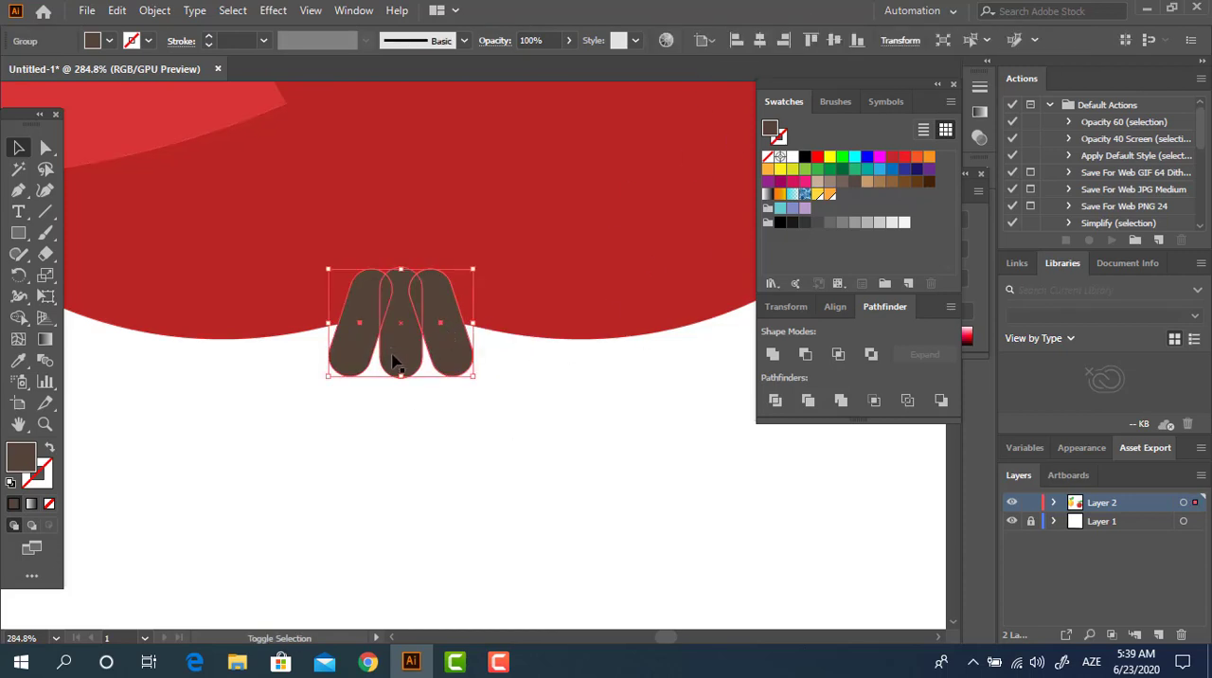
{"action": "left_click", "coordinate": [770, 358]}
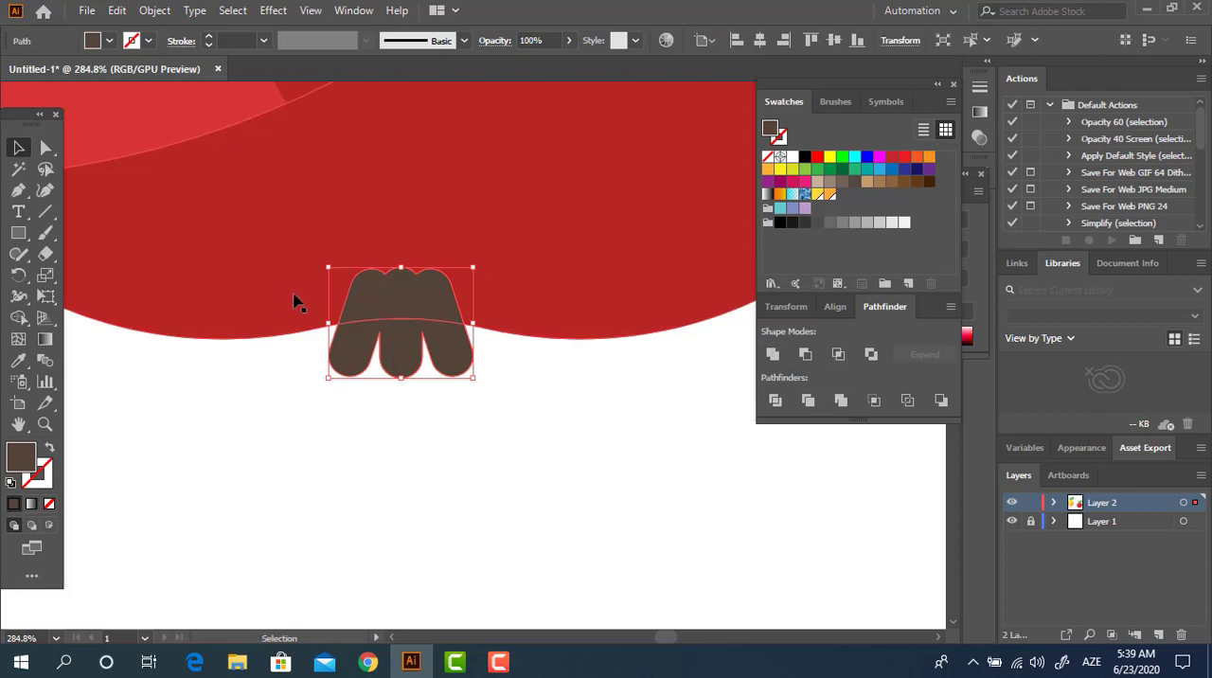
Step: Send the united brown shape behind the apple and move it slightly right to centre it on the dip
{"action": "key", "text": "ctrl+shift+bracketleft"}
{"action": "left_click", "coordinate": [476, 439]}
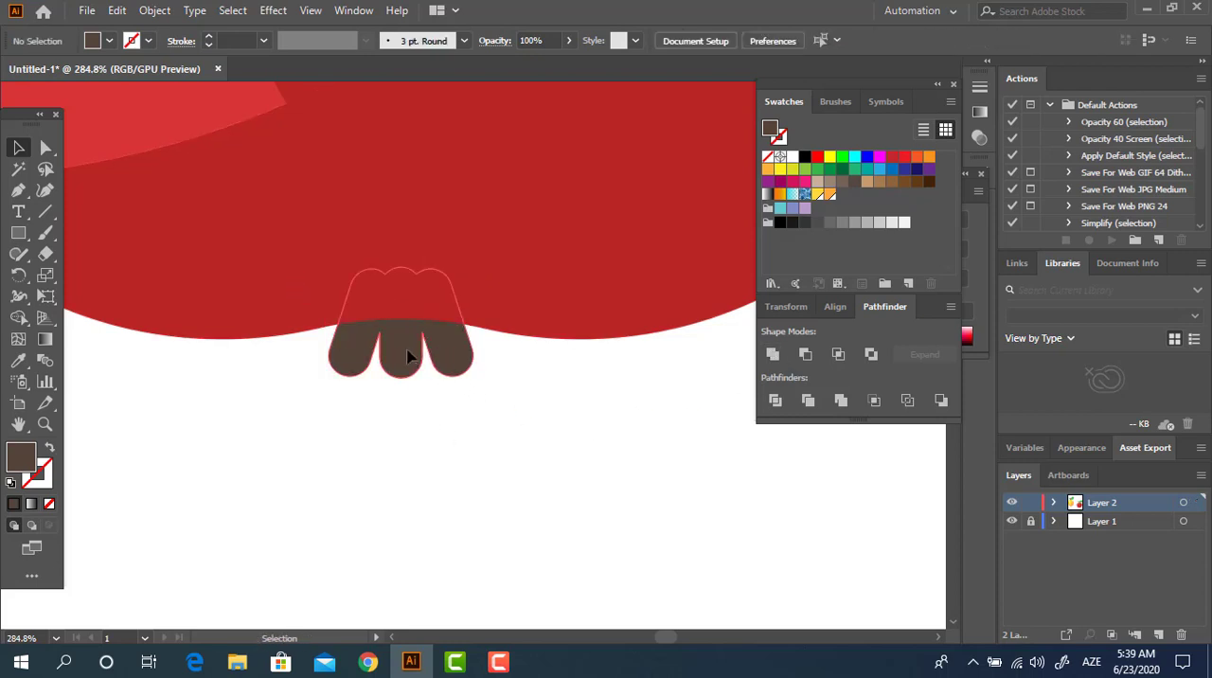
{"action": "left_click_drag", "start_coordinate": [410, 352], "coordinate": [423, 351]}
{"action": "left_click", "coordinate": [512, 433]}
Step: Group the whole apple together with its stem, leaves and brown base piece
{"action": "key", "text": "z"}
{"action": "left_click_drag", "start_coordinate": [568, 425], "coordinate": [131, 527]}
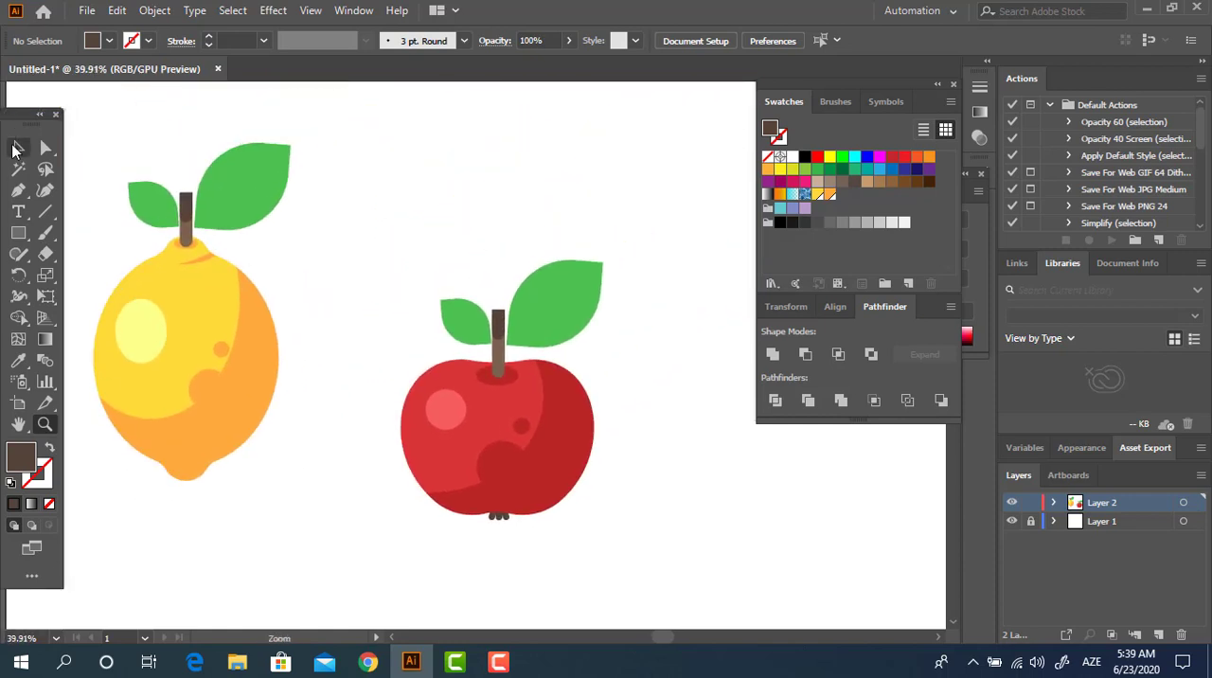
{"action": "left_click", "coordinate": [17, 149]}
{"action": "left_click_drag", "start_coordinate": [611, 559], "coordinate": [381, 255]}
{"action": "right_click", "coordinate": [468, 426]}
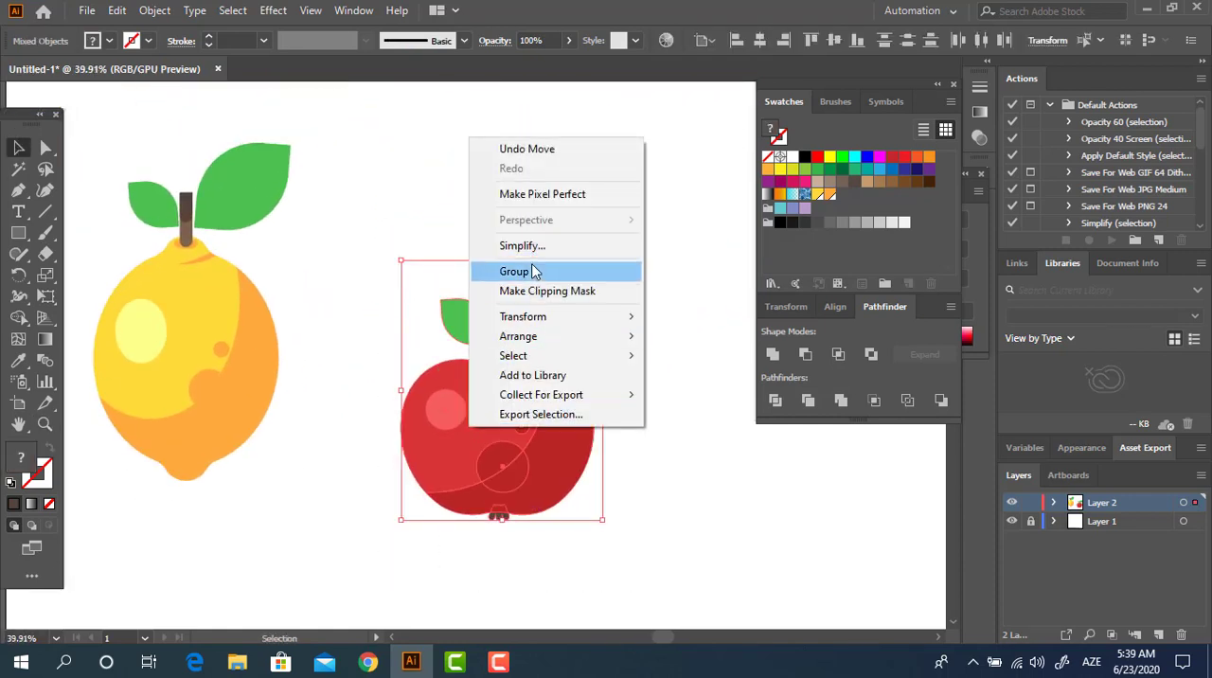
{"action": "left_click", "coordinate": [532, 272]}
{"action": "left_click", "coordinate": [568, 509]}
Step: Move the apple group up slightly and shift the lemon right so it sits closer to the apple
{"action": "left_click_drag", "start_coordinate": [521, 444], "coordinate": [510, 401]}
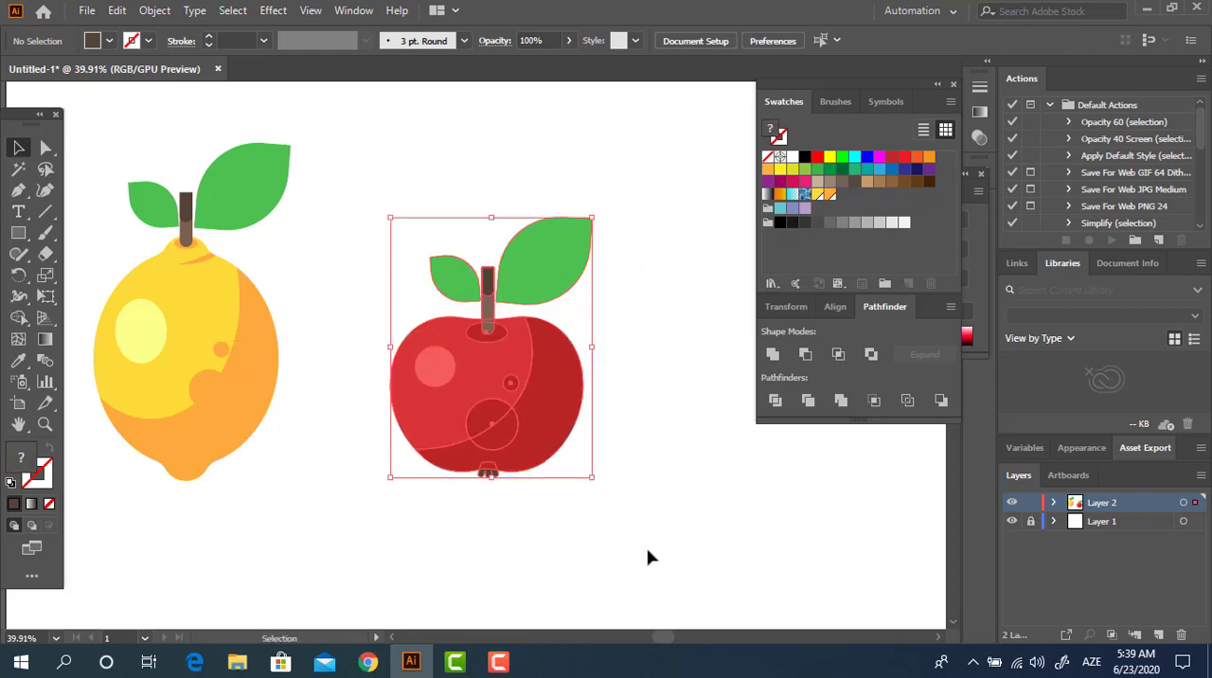
{"action": "left_click", "coordinate": [648, 547]}
{"action": "left_click_drag", "start_coordinate": [644, 462], "coordinate": [652, 503]}
{"action": "left_click_drag", "start_coordinate": [243, 406], "coordinate": [304, 405]}
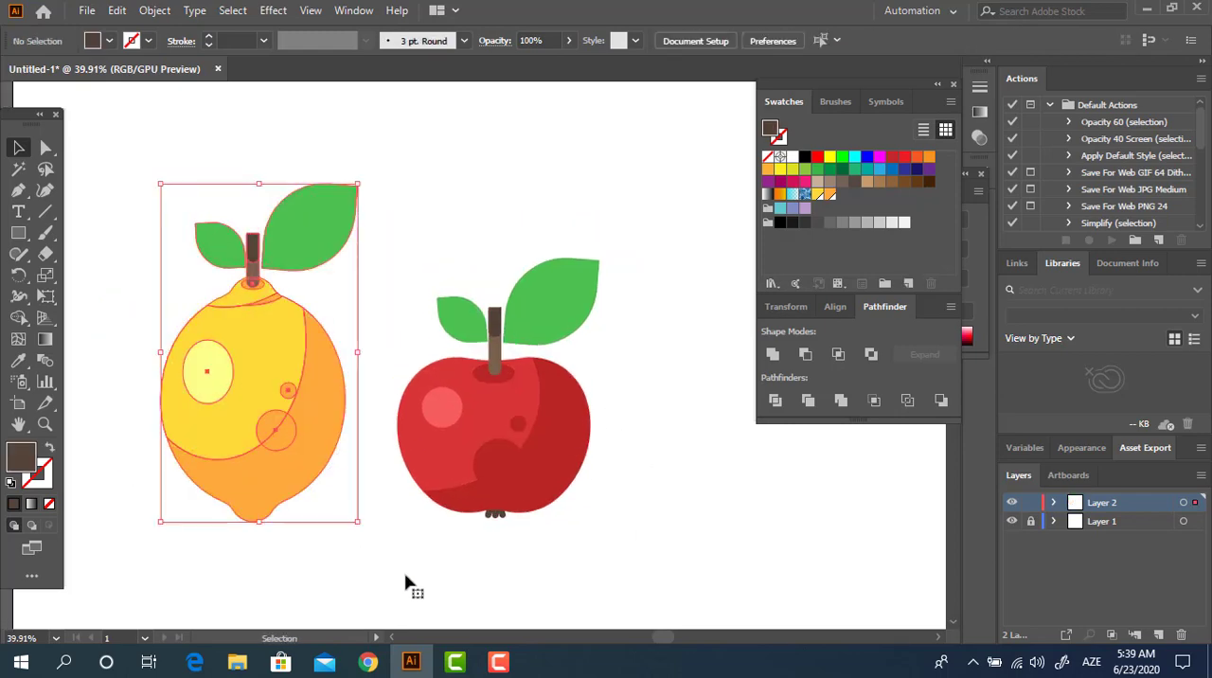
{"action": "left_click", "coordinate": [499, 449], "text": "shift"}
{"action": "left_click_drag", "start_coordinate": [511, 449], "coordinate": [626, 449]}
{"action": "left_click", "coordinate": [759, 524]}
{"action": "left_click_drag", "start_coordinate": [759, 525], "coordinate": [731, 520]}
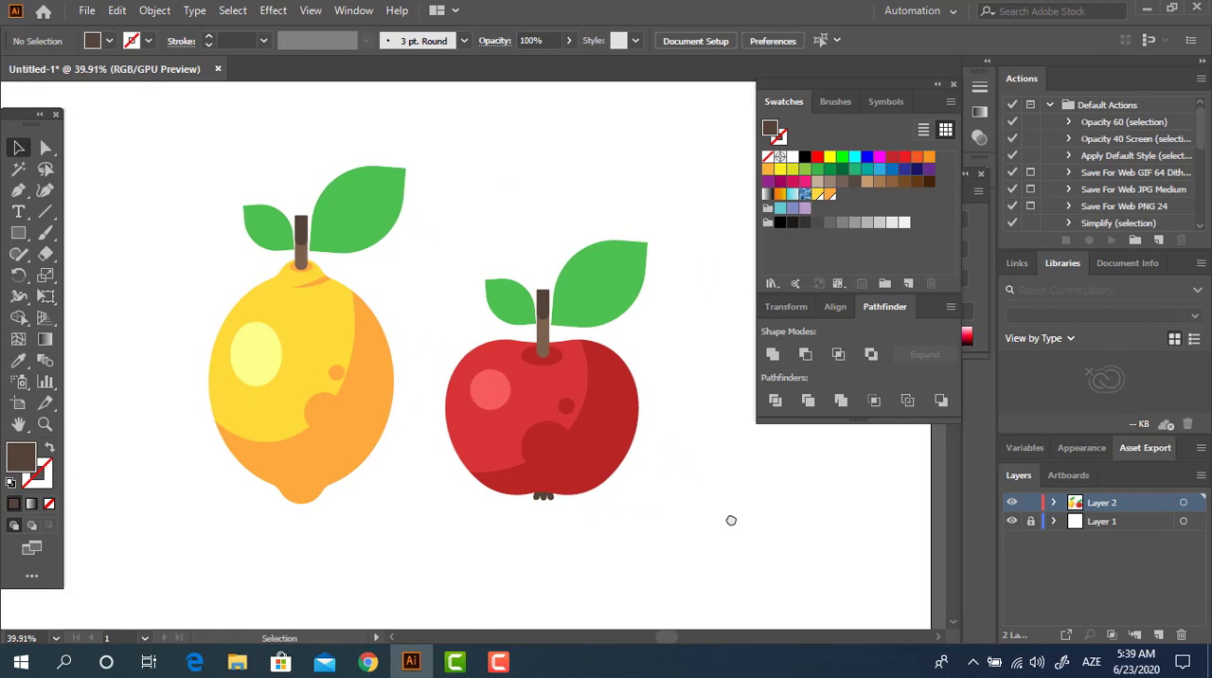